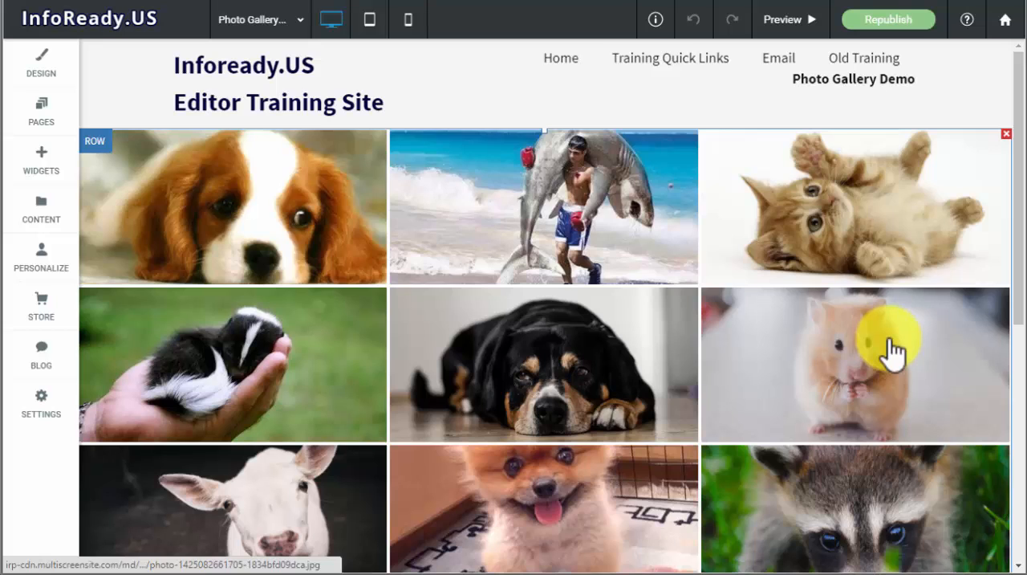
pyautogui.scroll(-1, 893, 351)
pyautogui.scroll(1, 893, 352)
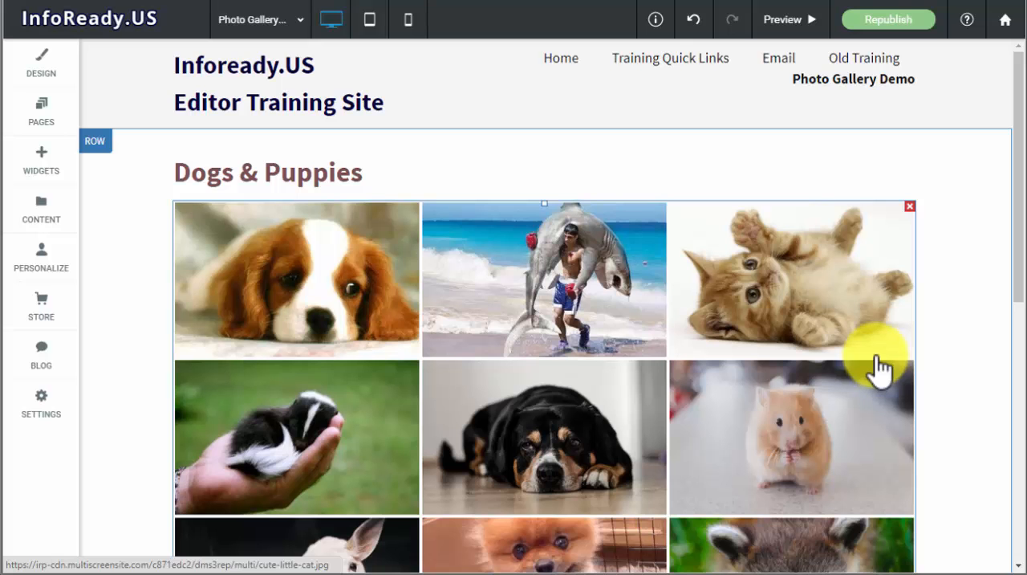
pyautogui.scroll(-1, 863, 385)
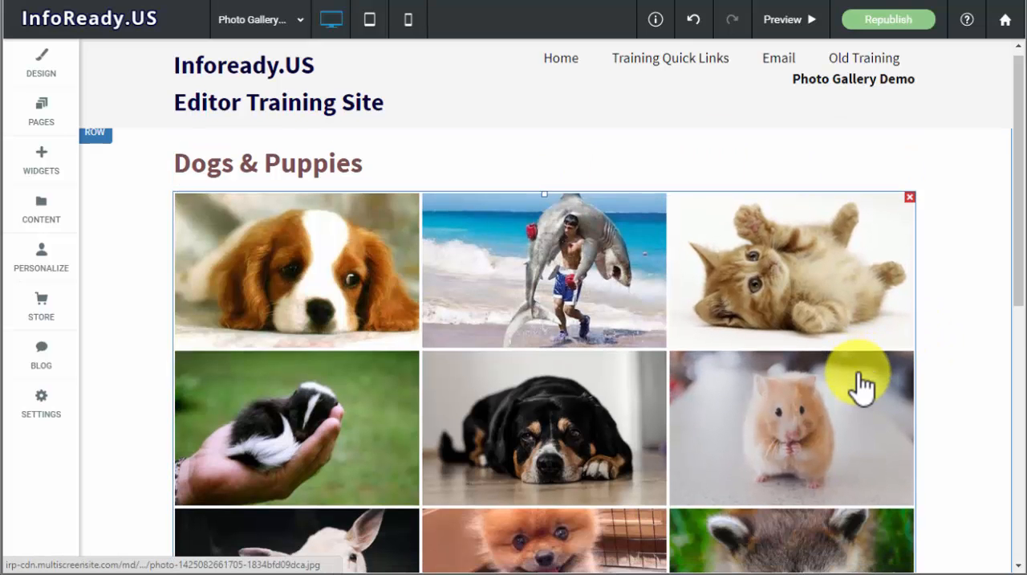
pyautogui.scroll(-6, 863, 385)
pyautogui.scroll(5, 863, 386)
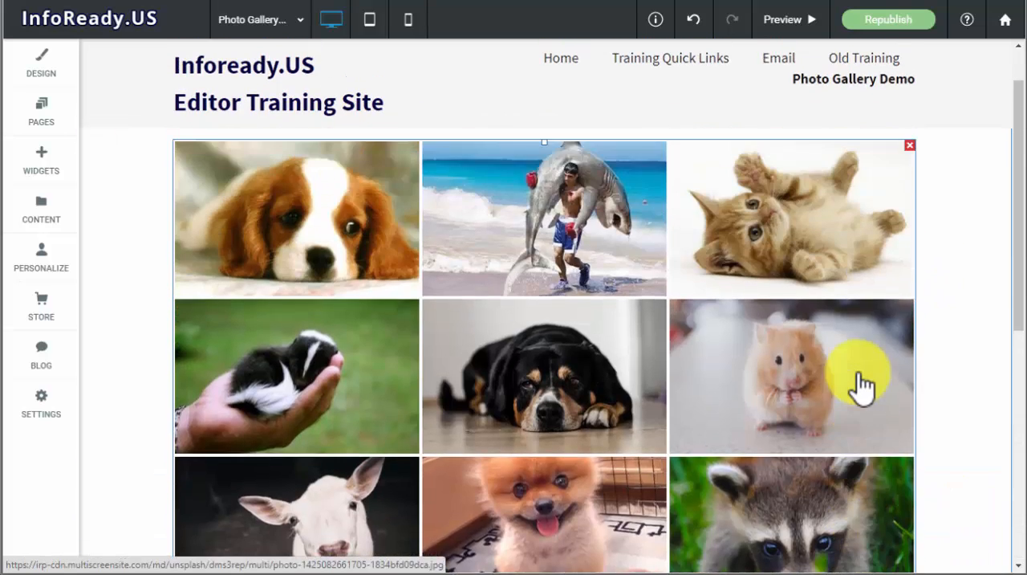
pyautogui.scroll(1, 863, 385)
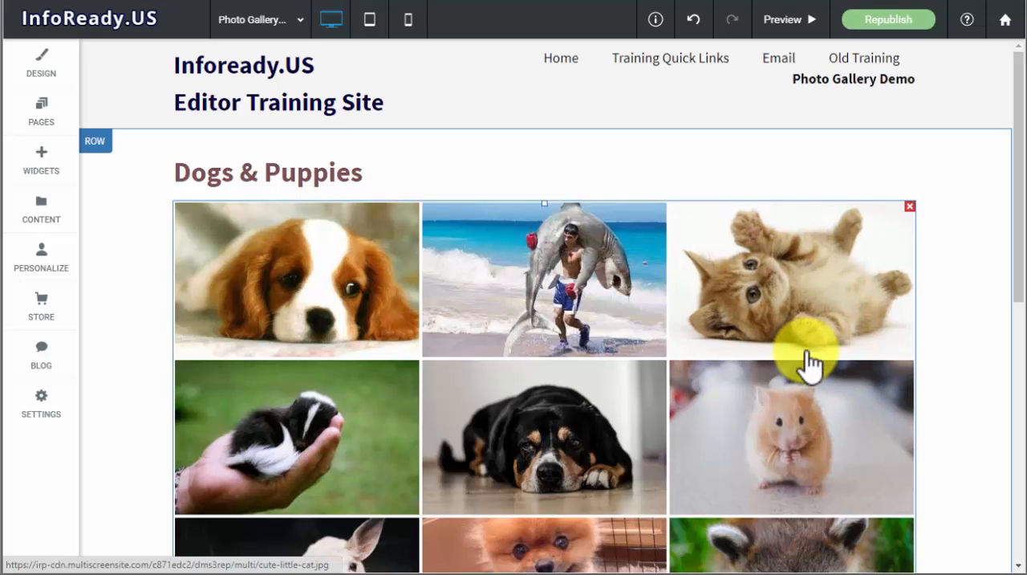
pyautogui.moveTo(662, 265)
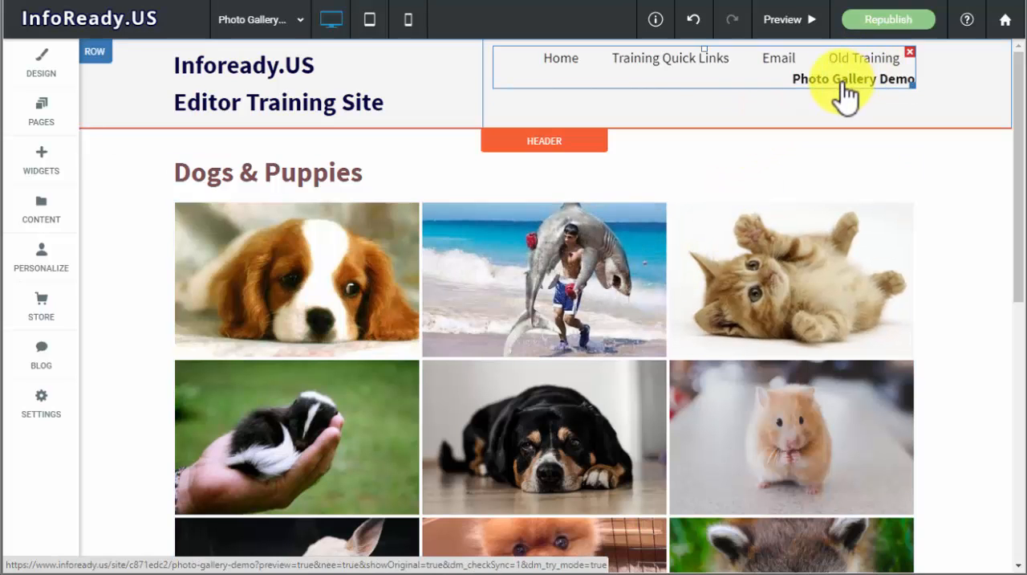
# - Rename the Photo Gallery Demo page to "Dogs & Puppies" and close the page list
pyautogui.click(42, 119)
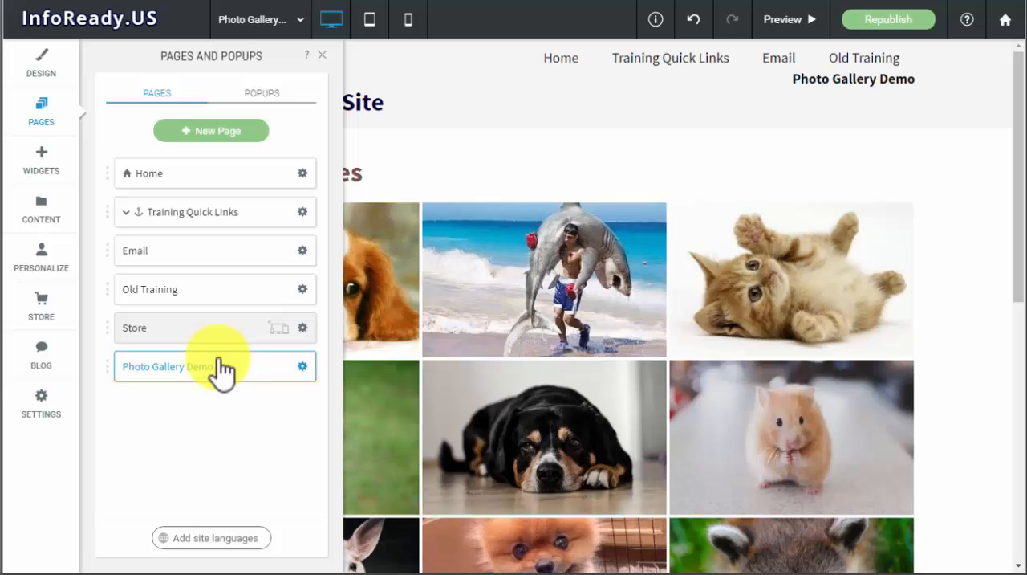
pyautogui.click(302, 366)
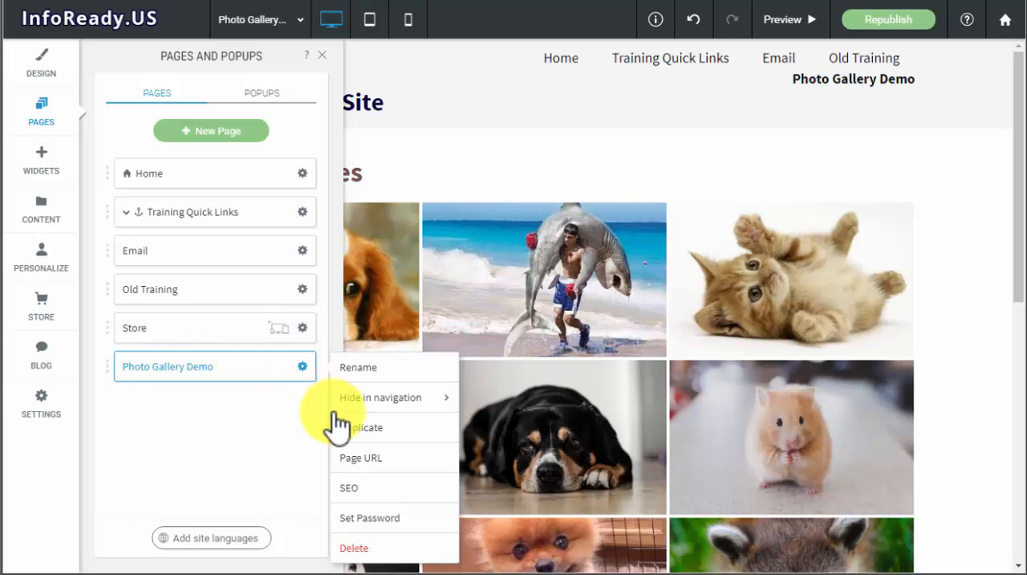
pyautogui.click(362, 369)
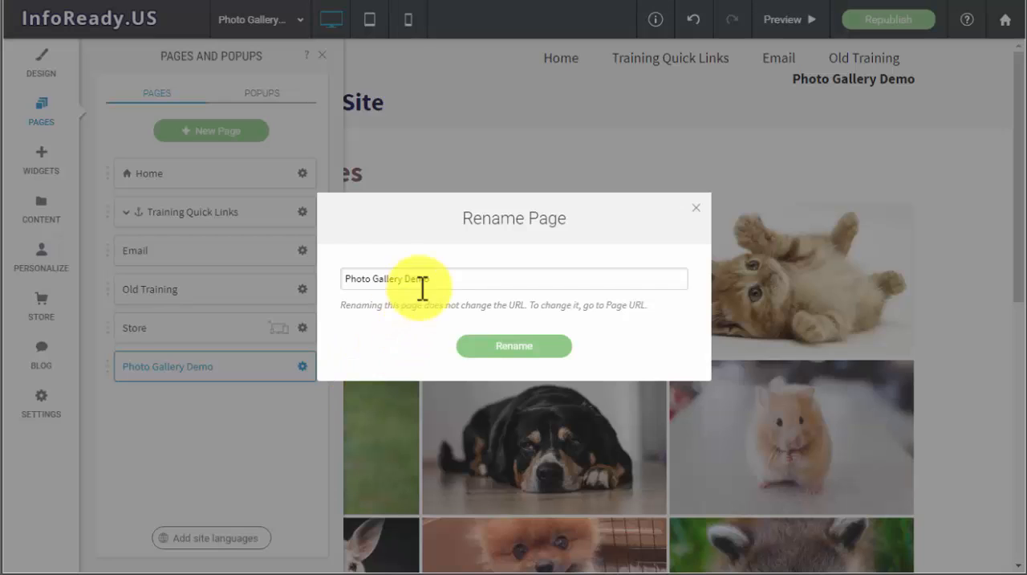
pyautogui.click(429, 279)
pyautogui.hotkey('ctrl', 'a')
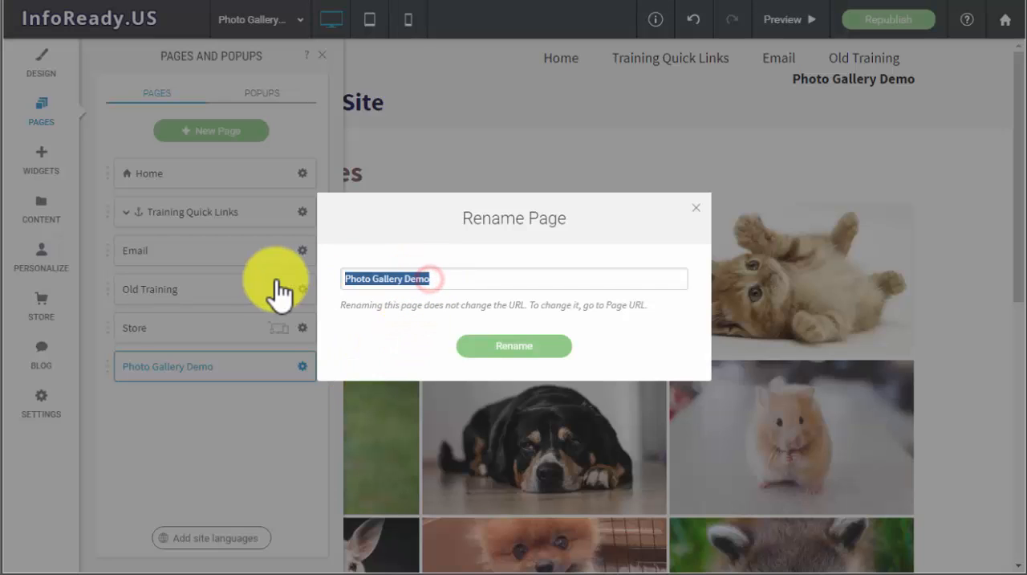
pyautogui.write('Dogs')
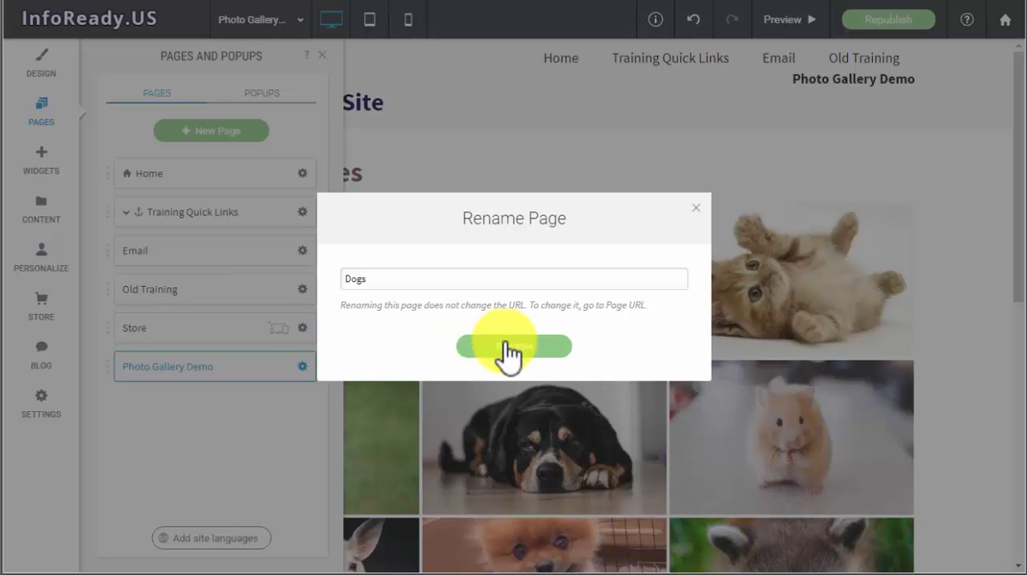
pyautogui.write('& Puppies')
pyautogui.click(506, 346)
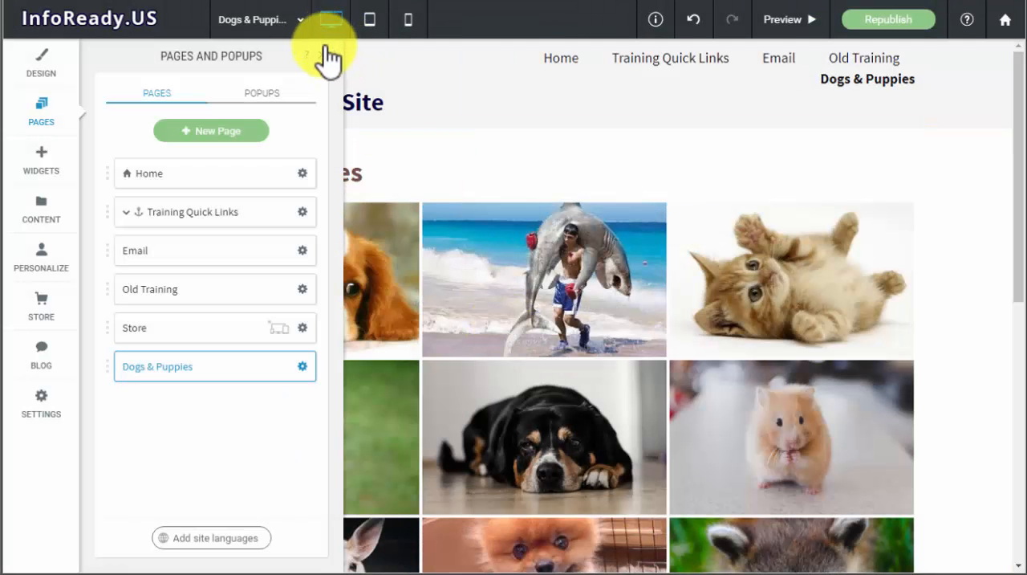
pyautogui.click(328, 55)
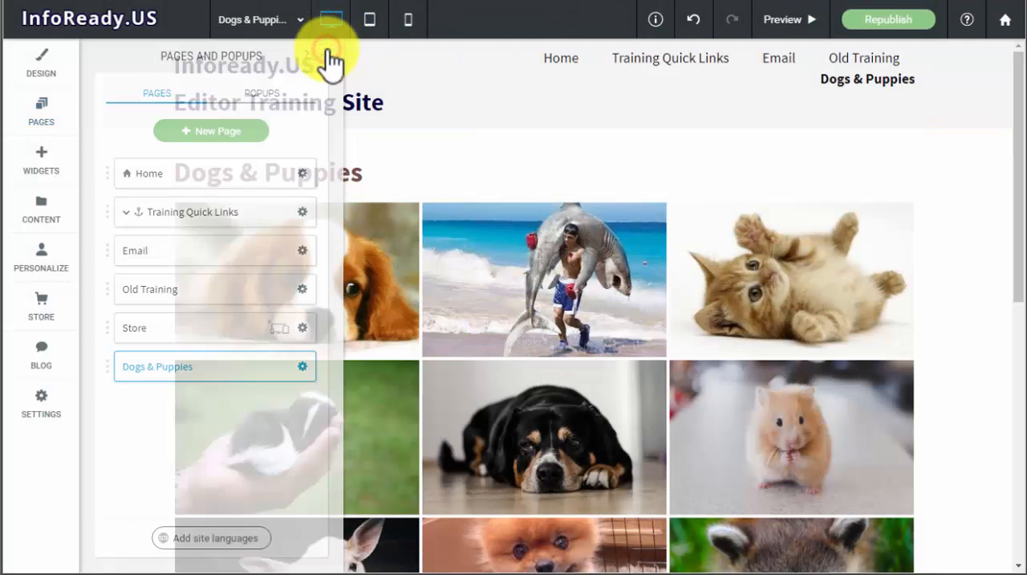
# - Look over the heading and the mixed animal photos in the gallery on the Dogs & Puppies page
pyautogui.click(775, 307)
pyautogui.scroll(-6, 771, 321)
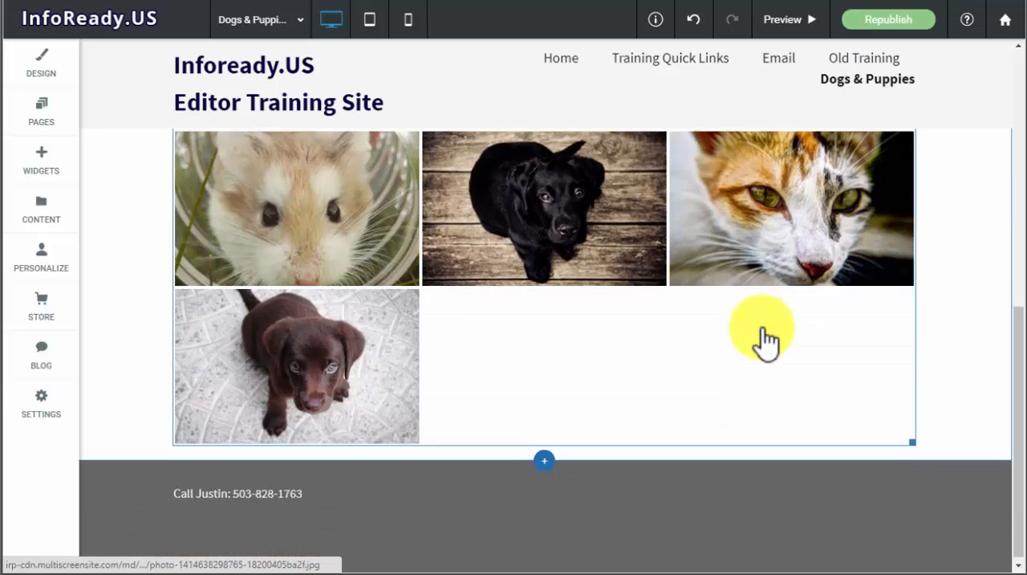
pyautogui.scroll(6, 762, 345)
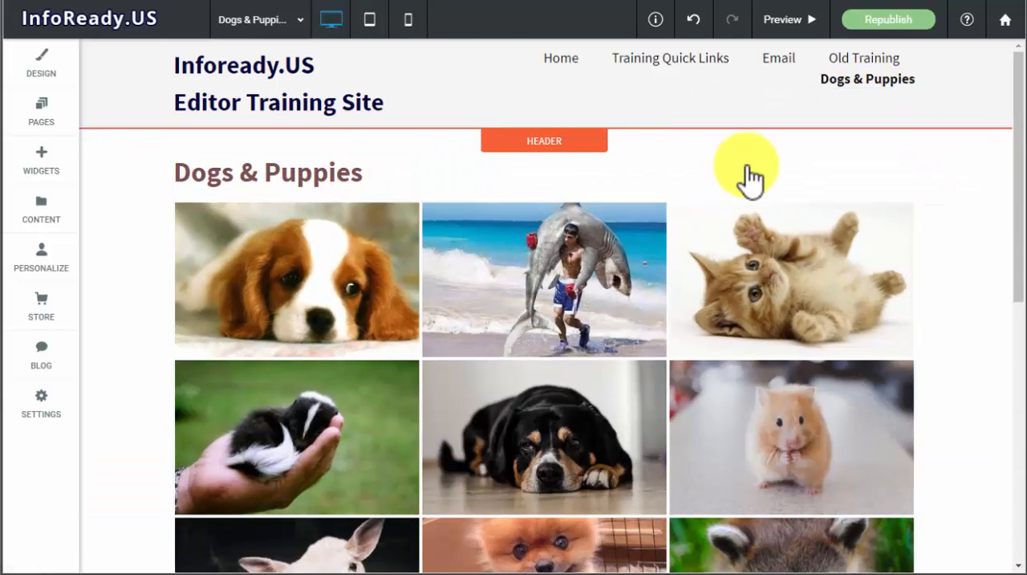
pyautogui.click(747, 174)
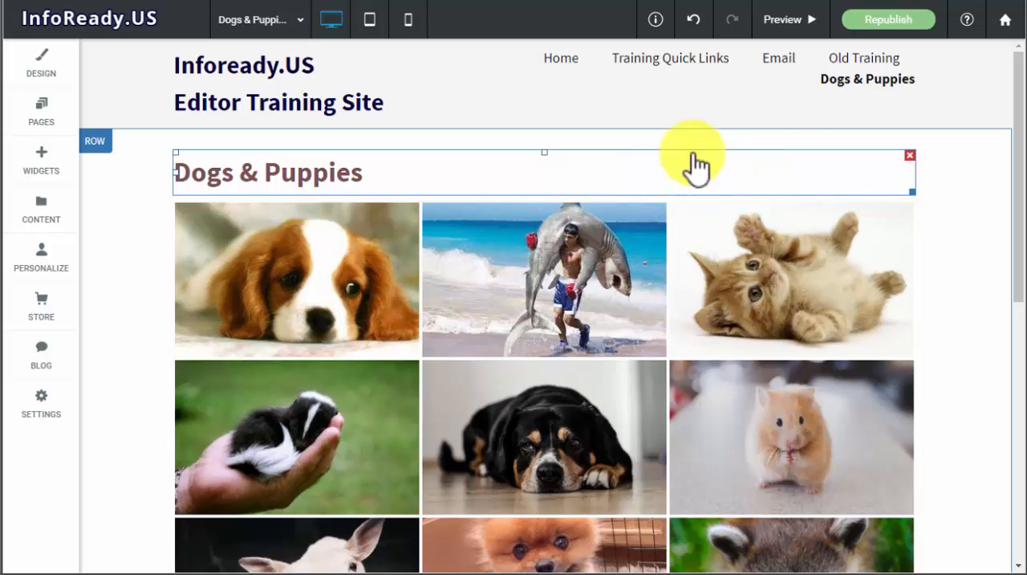
pyautogui.click(687, 264)
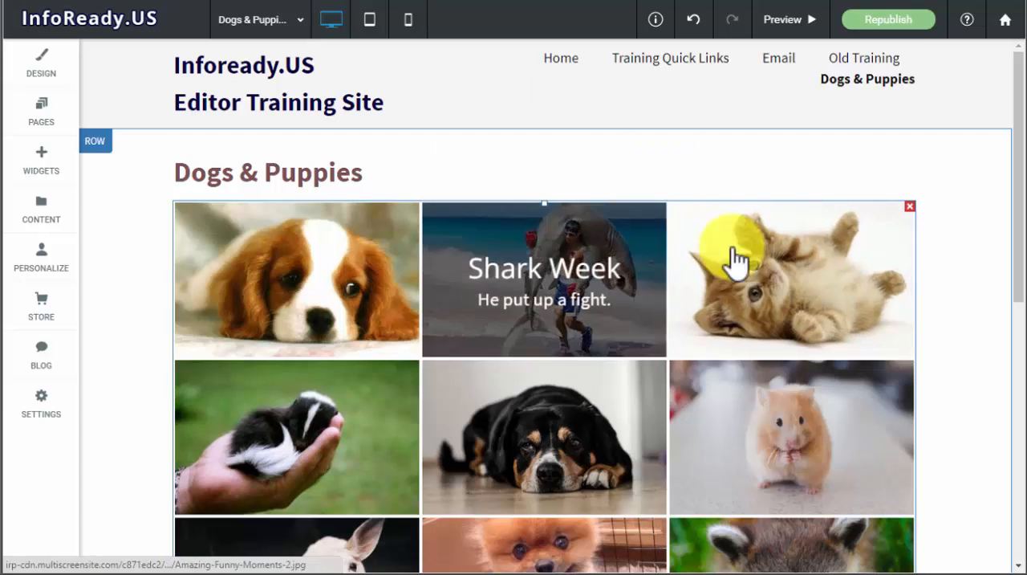
pyautogui.click(660, 440)
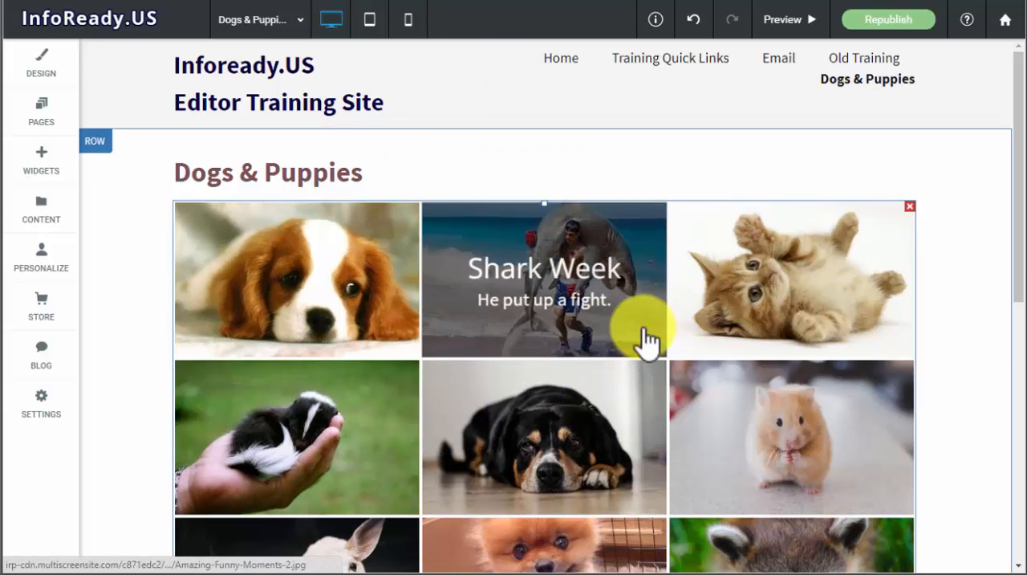
pyautogui.click(496, 191)
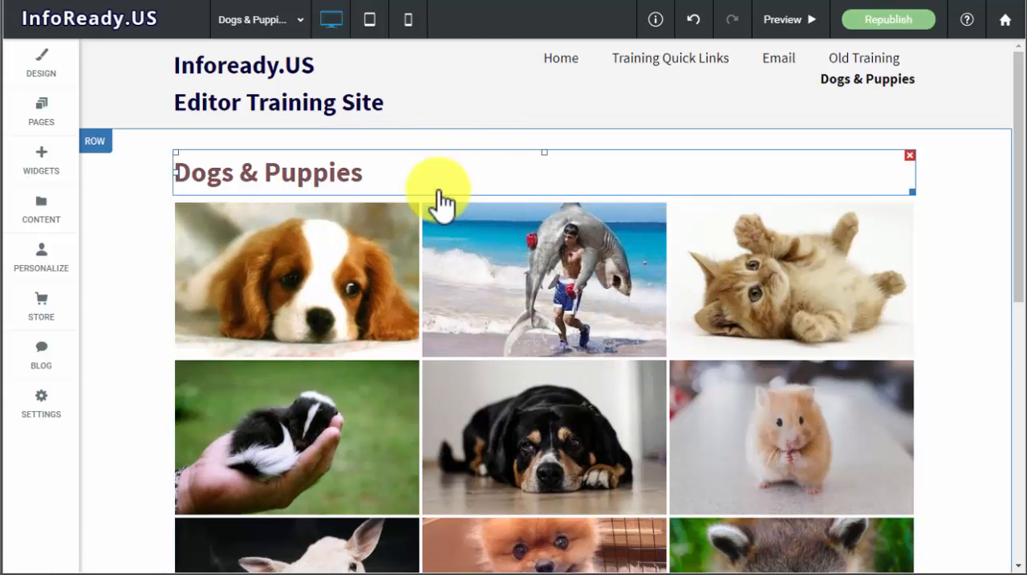
pyautogui.click(690, 239)
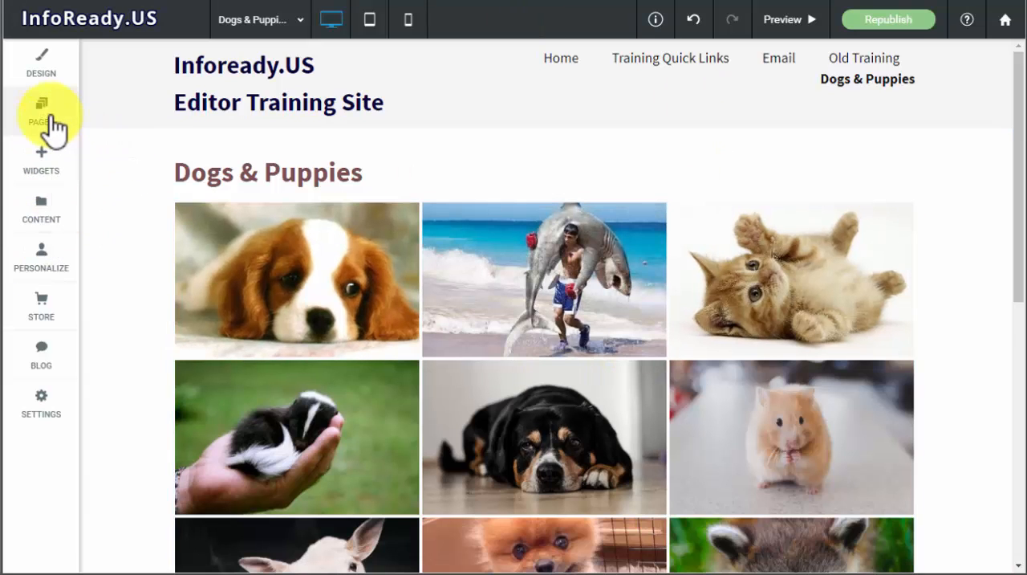
# - Duplicate the Dogs & Puppies page under the name "Cats & Kittens"
pyautogui.click(49, 129)
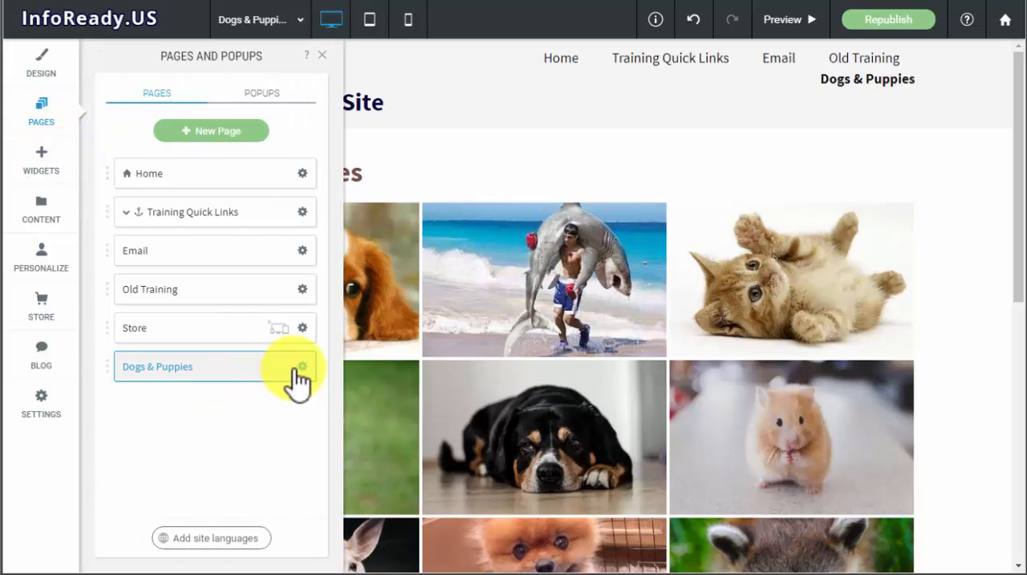
pyautogui.click(303, 367)
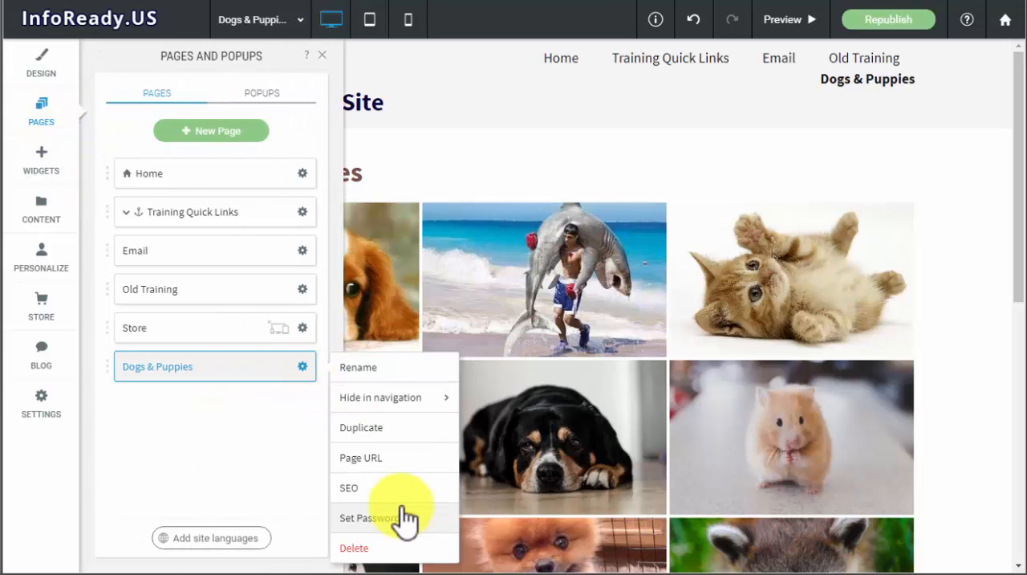
pyautogui.click(395, 427)
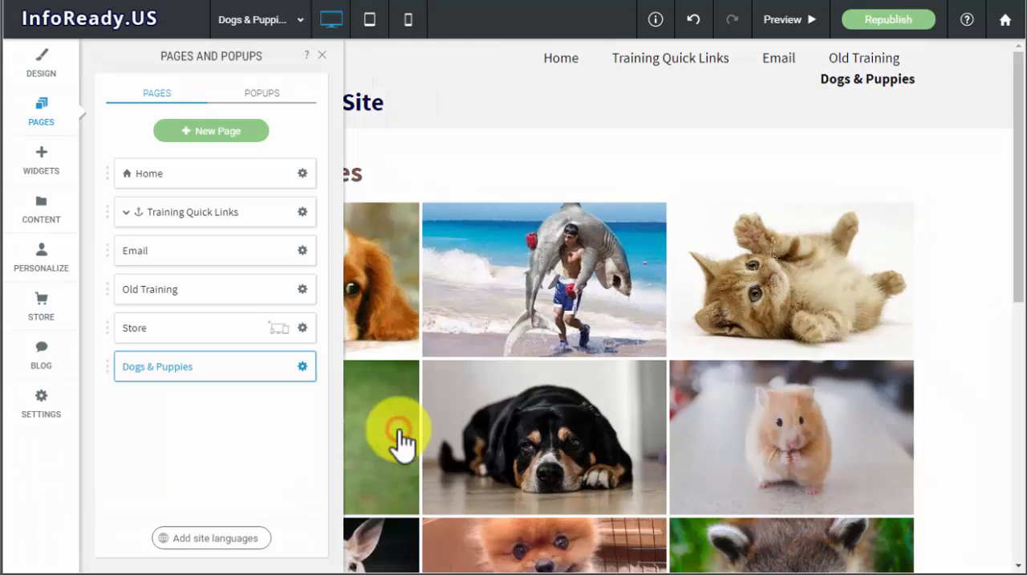
pyautogui.moveTo(482, 294); pyautogui.dragTo(317, 305)
pyautogui.write('Ki')
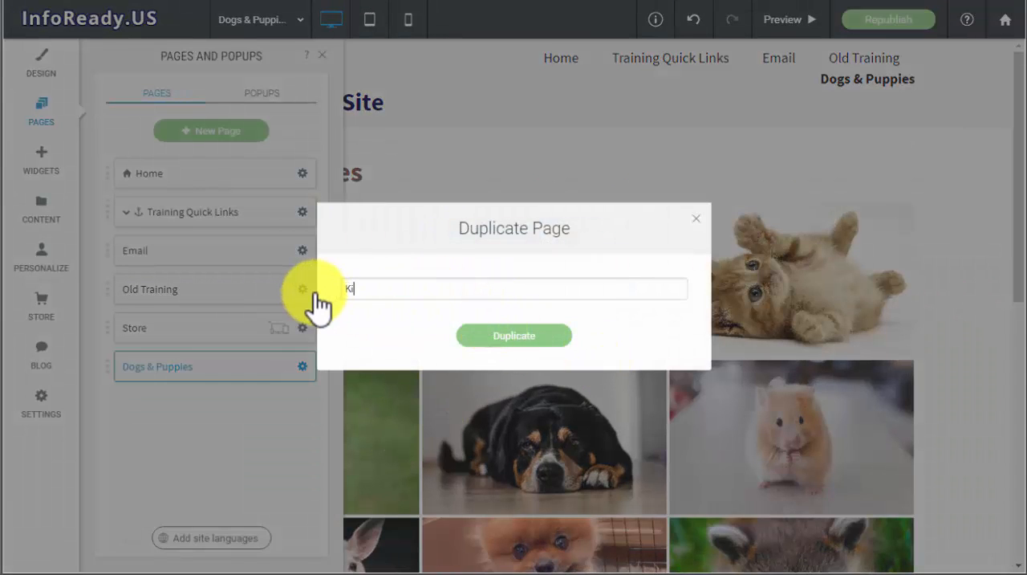
pyautogui.write('ttens & Ca')
pyautogui.press('BackSpace')
pyautogui.press('BackSpace')
pyautogui.press('BackSpace')
pyautogui.press('BackSpace')
pyautogui.press('BackSpace')
pyautogui.press('BackSpace')
pyautogui.press('BackSpace')
pyautogui.press('BackSpace')
pyautogui.press('BackSpace')
pyautogui.press('BackSpace')
pyautogui.press('BackSpace')
pyautogui.press('BackSpace')
pyautogui.write('Cats & Ki')
pyautogui.click(552, 337)
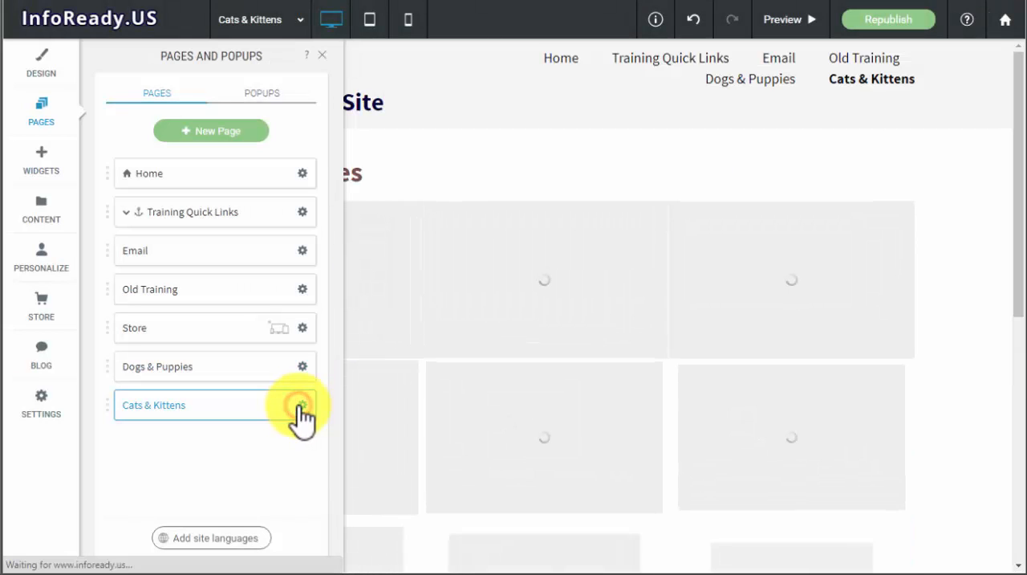
# - Duplicate the Cats & Kittens page under the name "Other Cute Animals"
pyautogui.click(300, 406)
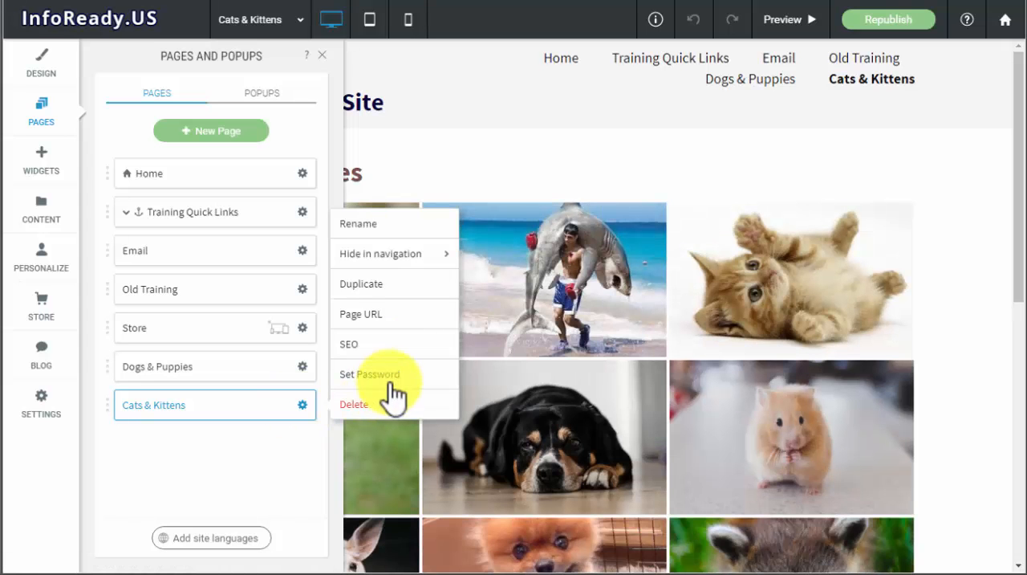
pyautogui.click(362, 281)
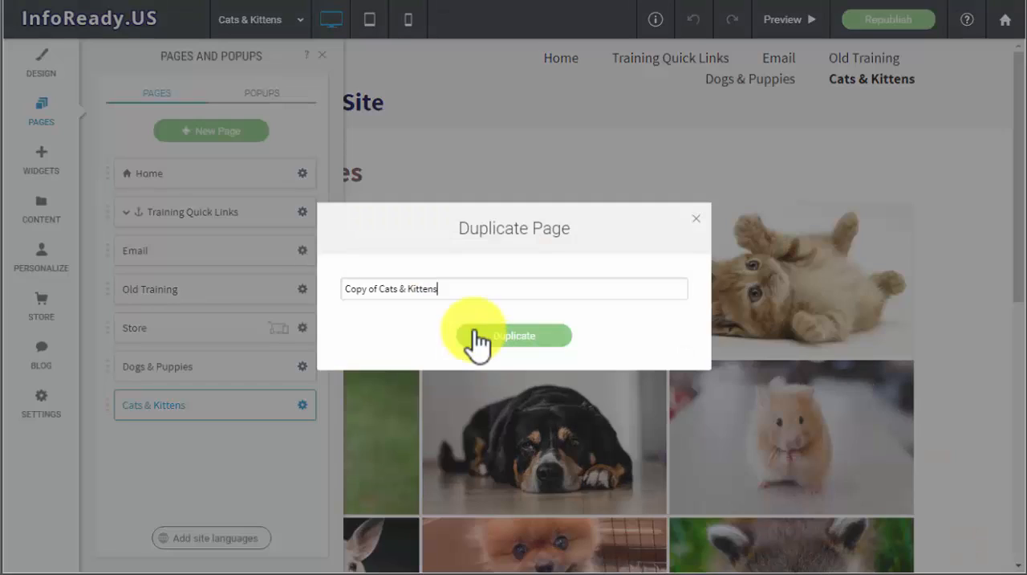
pyautogui.moveTo(457, 287); pyautogui.dragTo(340, 297)
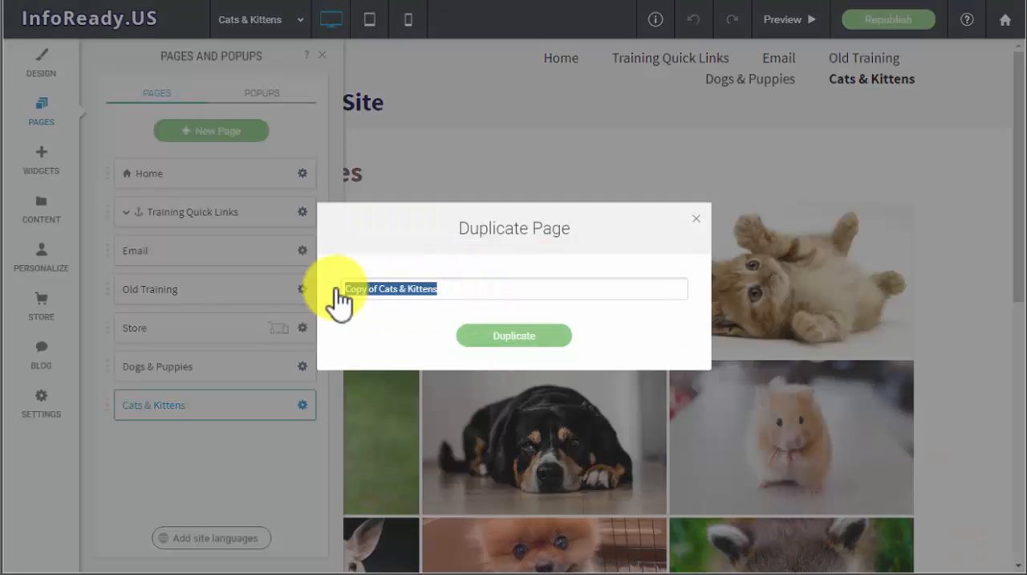
pyautogui.write('Oh')
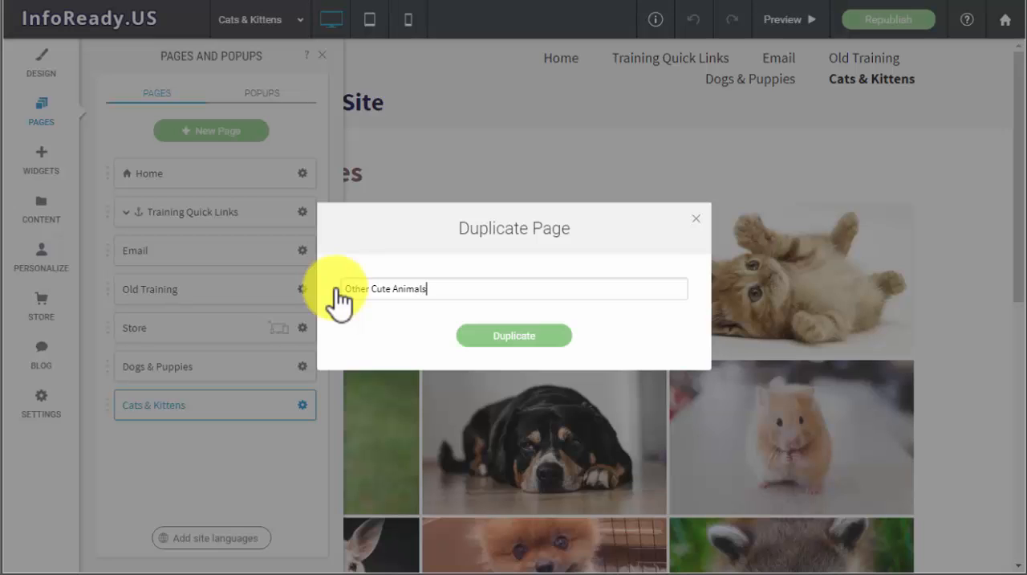
pyautogui.click(550, 341)
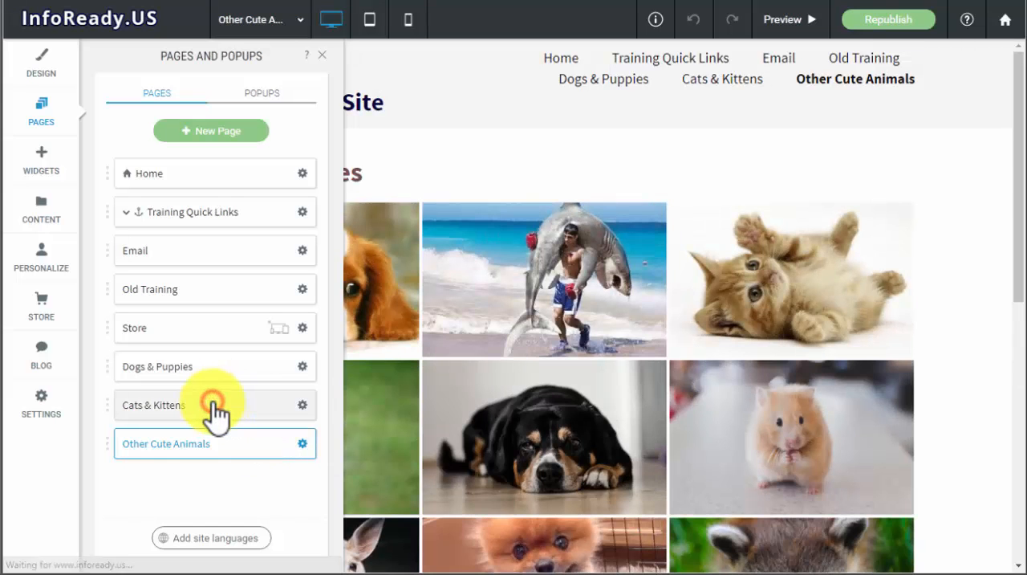
# - Open the Cats & Kittens page and change its heading above the gallery to "Cats & Kittens"
pyautogui.click(217, 408)
pyautogui.click(324, 52)
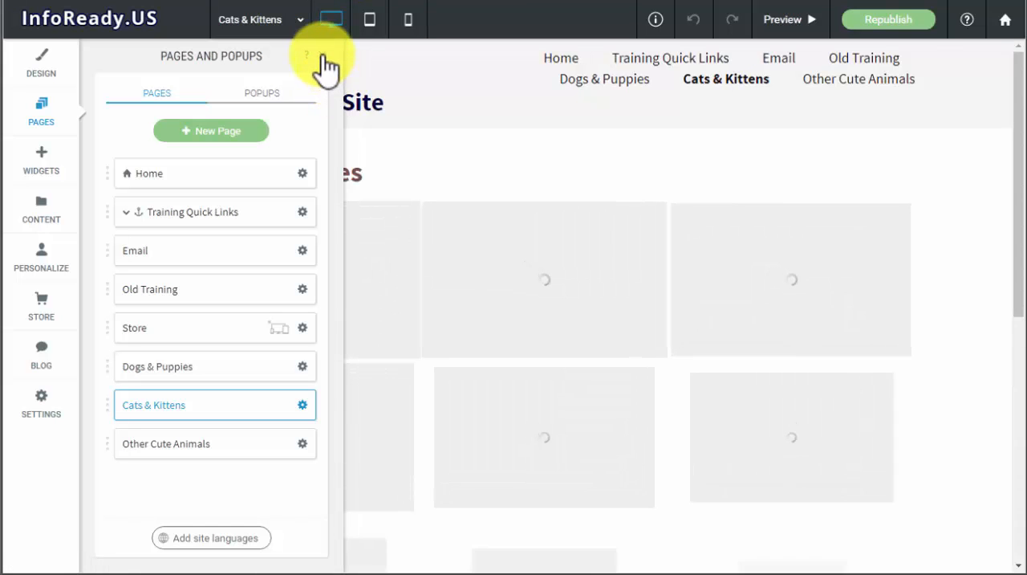
pyautogui.click(324, 57)
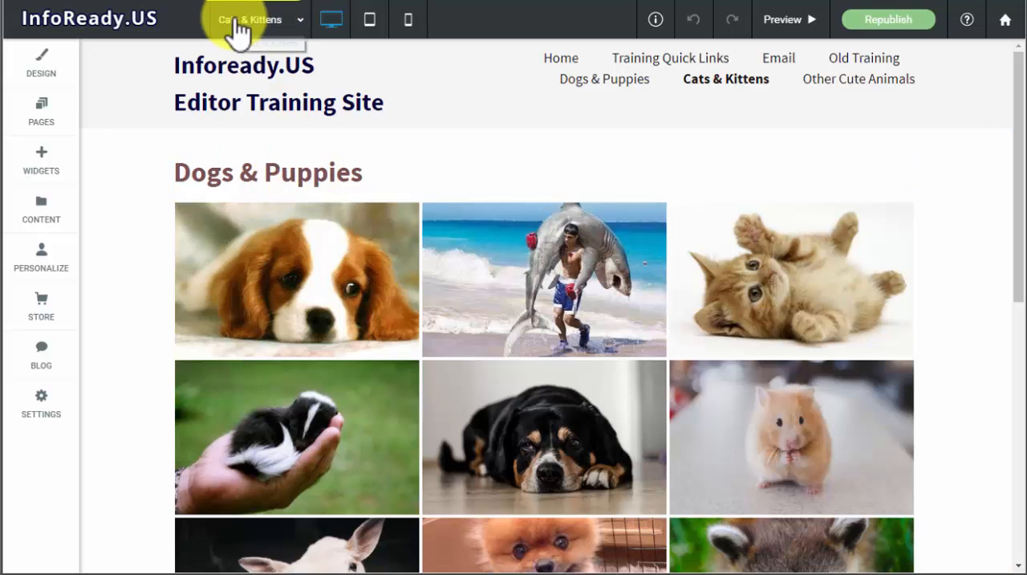
pyautogui.click(300, 175)
pyautogui.moveTo(377, 172); pyautogui.dragTo(204, 177)
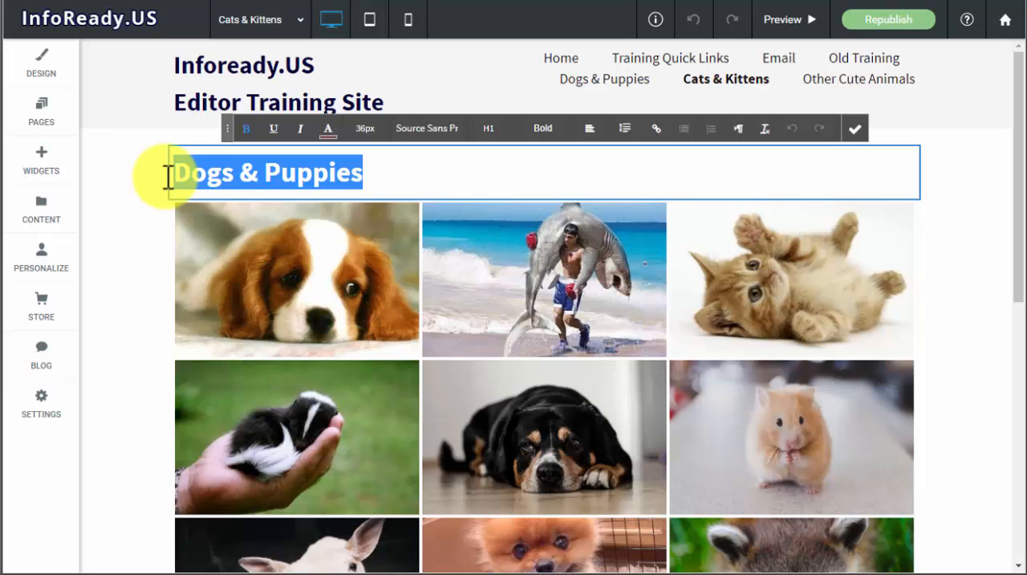
pyautogui.write('Cat')
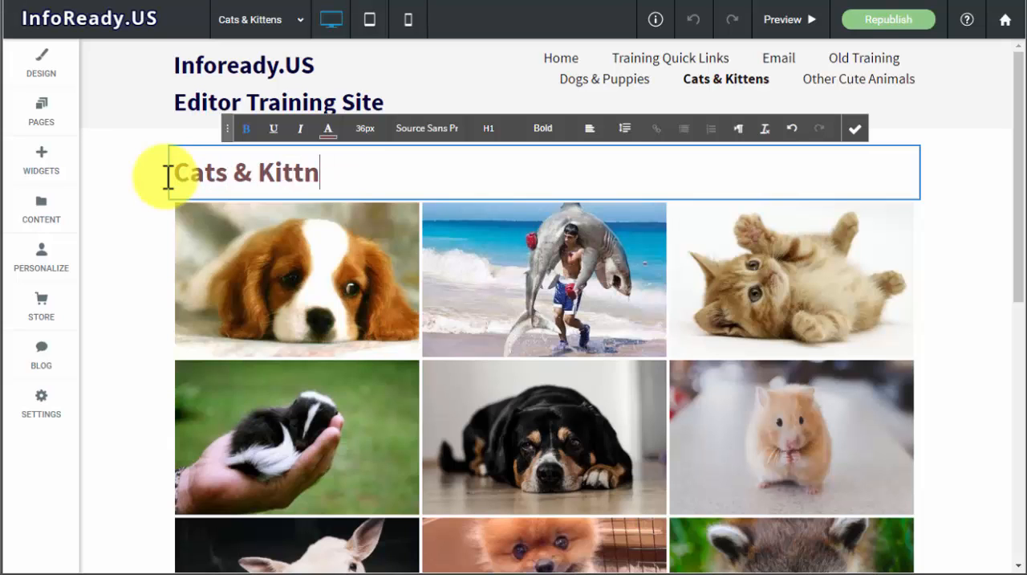
pyautogui.click(855, 132)
# - Open the Other Cute Animals page and change its heading above the gallery to "Other Cute Animals"
pyautogui.click(252, 23)
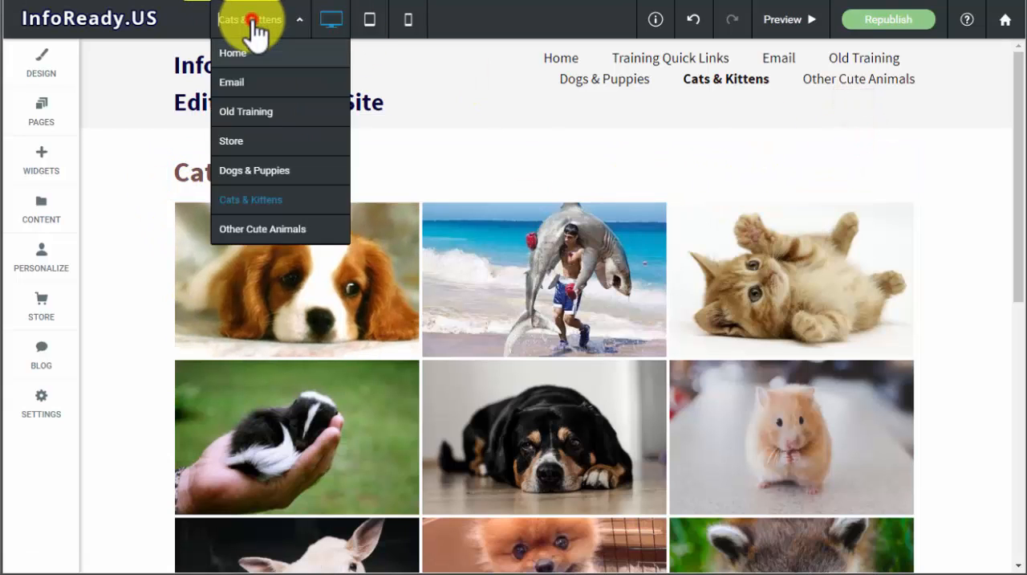
pyautogui.click(251, 231)
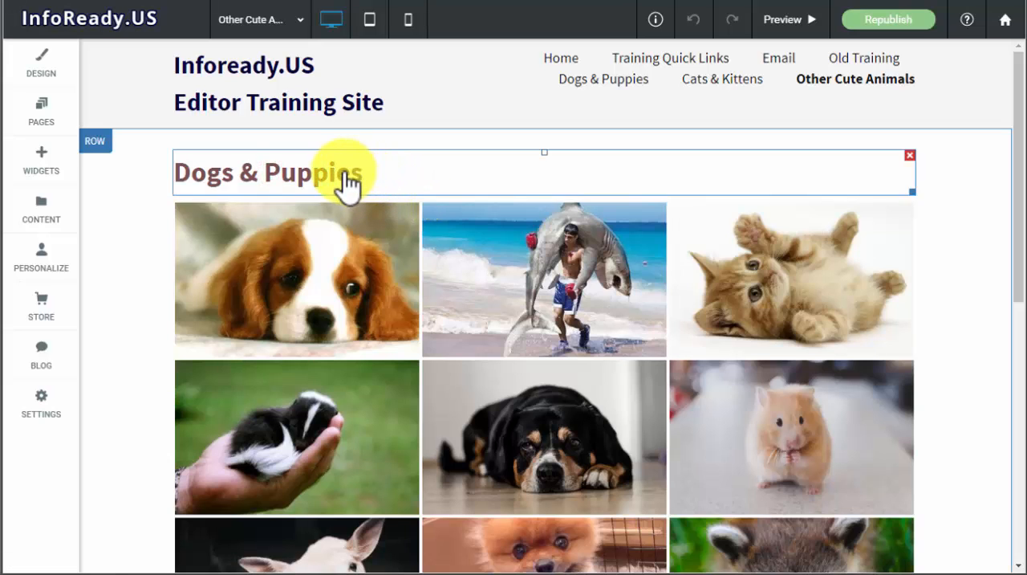
pyautogui.click(376, 179)
pyautogui.moveTo(374, 173); pyautogui.dragTo(73, 160)
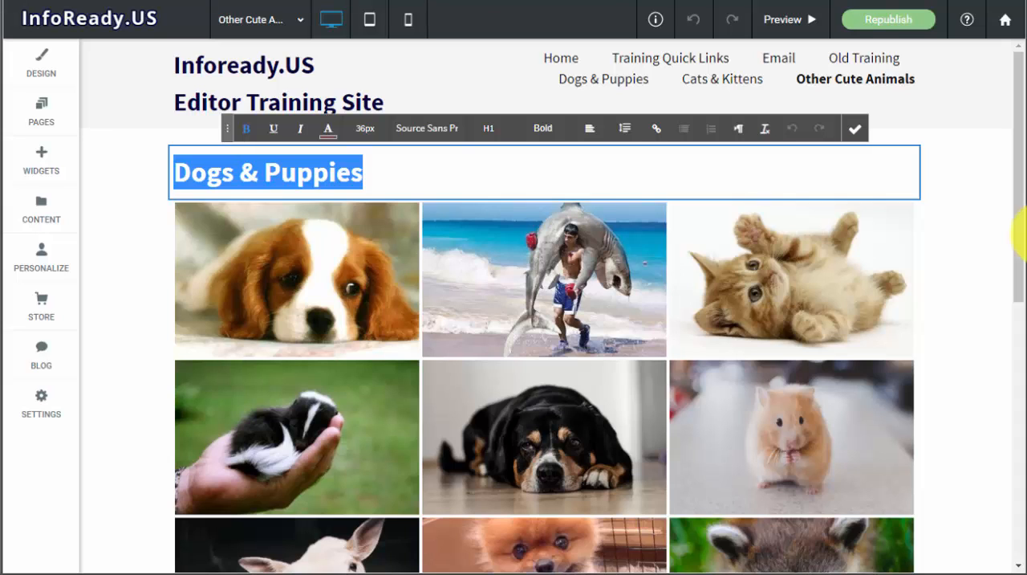
pyautogui.write('Other Cute Animals')
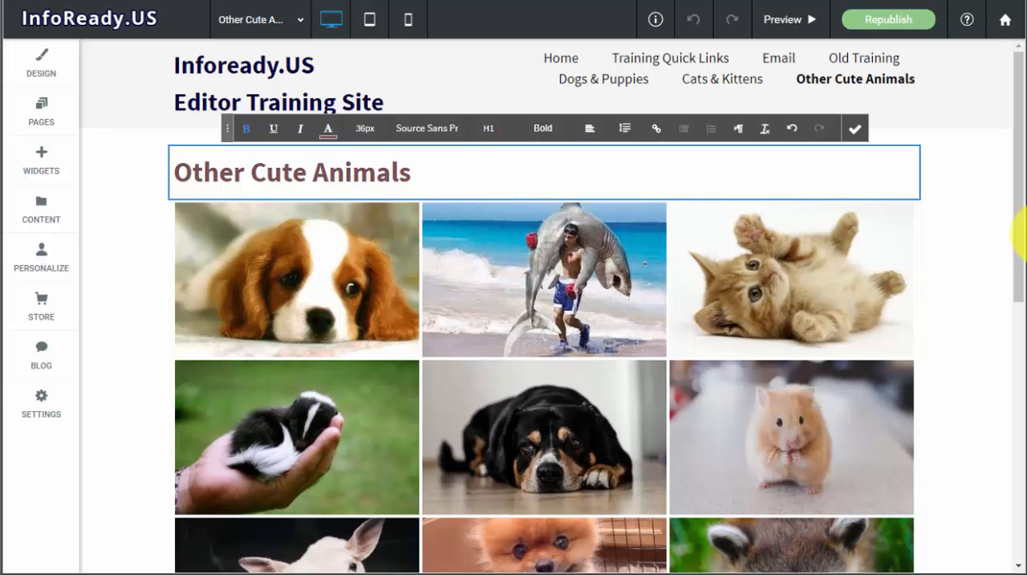
pyautogui.press('Return')
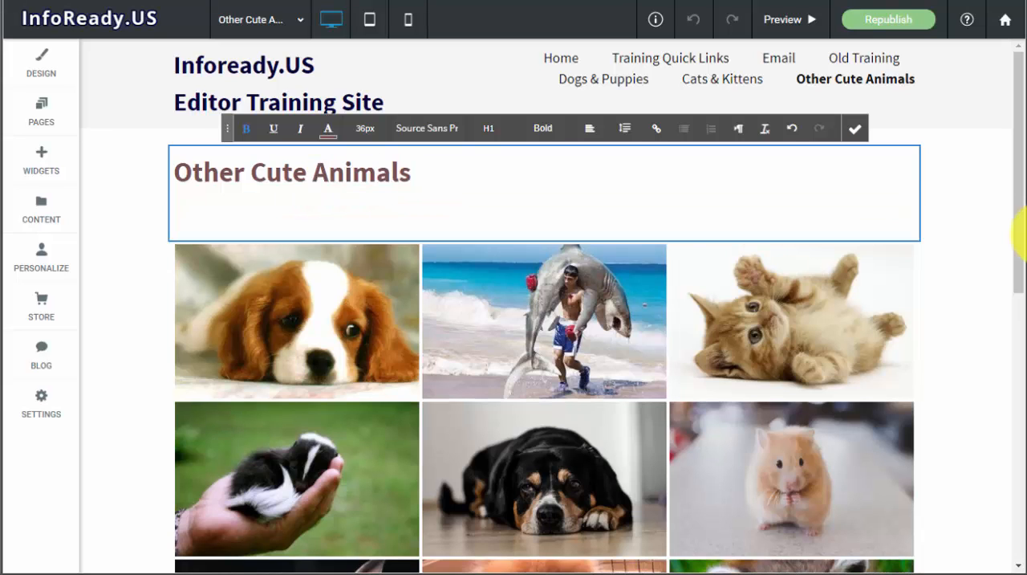
pyautogui.press('BackSpace')
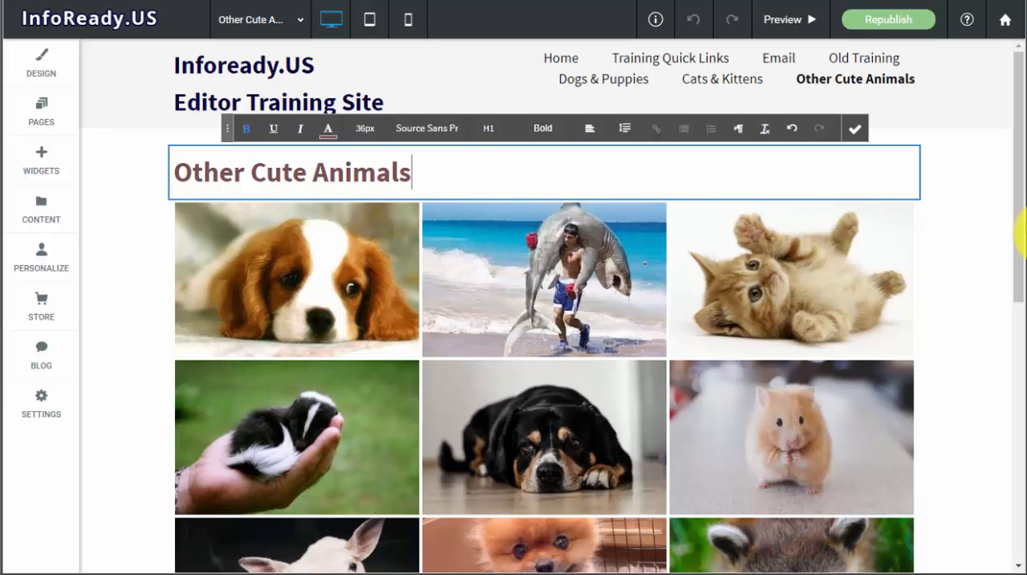
pyautogui.click(856, 128)
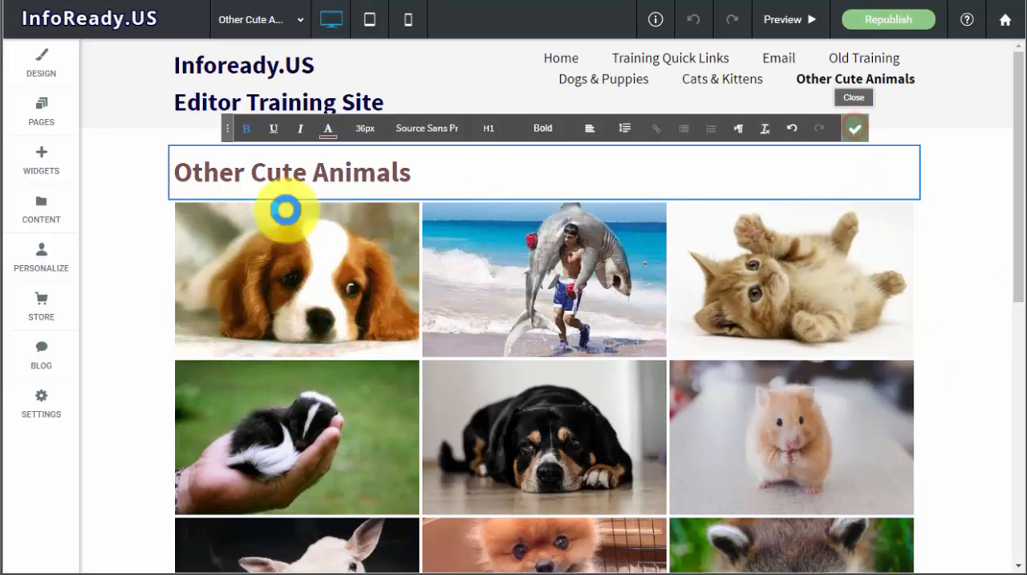
pyautogui.click(285, 210)
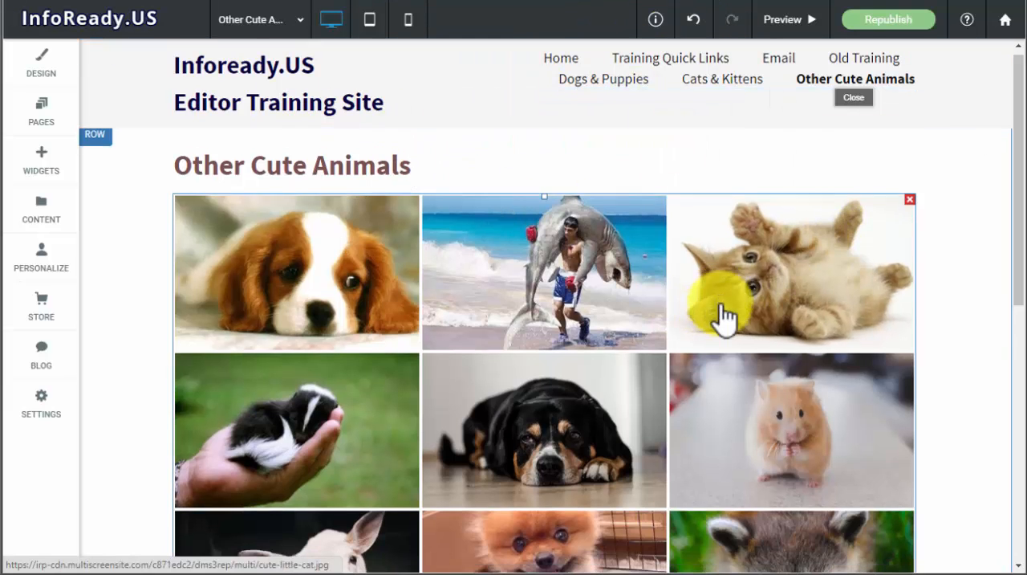
pyautogui.scroll(-8, 722, 315)
pyautogui.scroll(9, 722, 315)
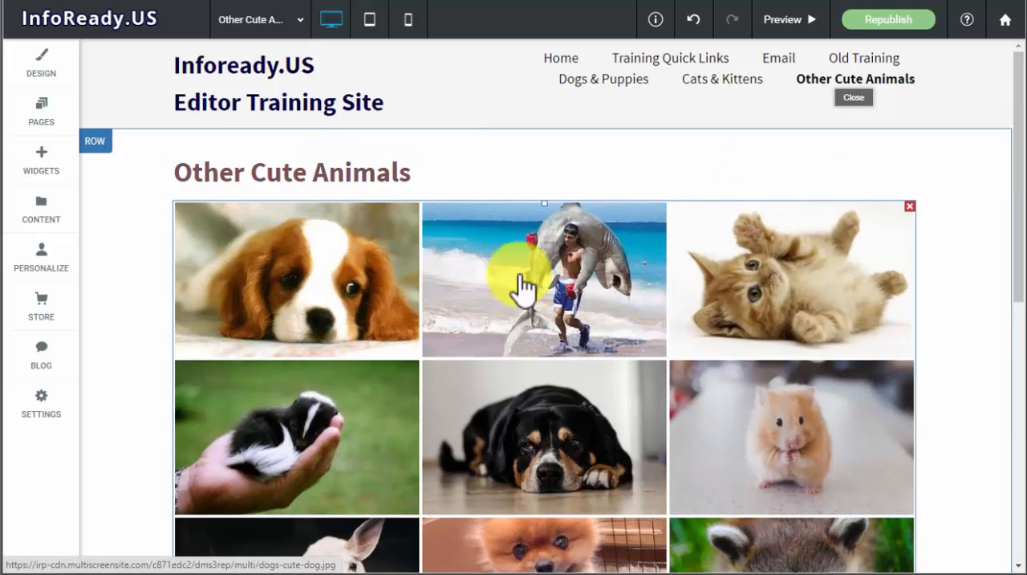
pyautogui.moveTo(546, 306)
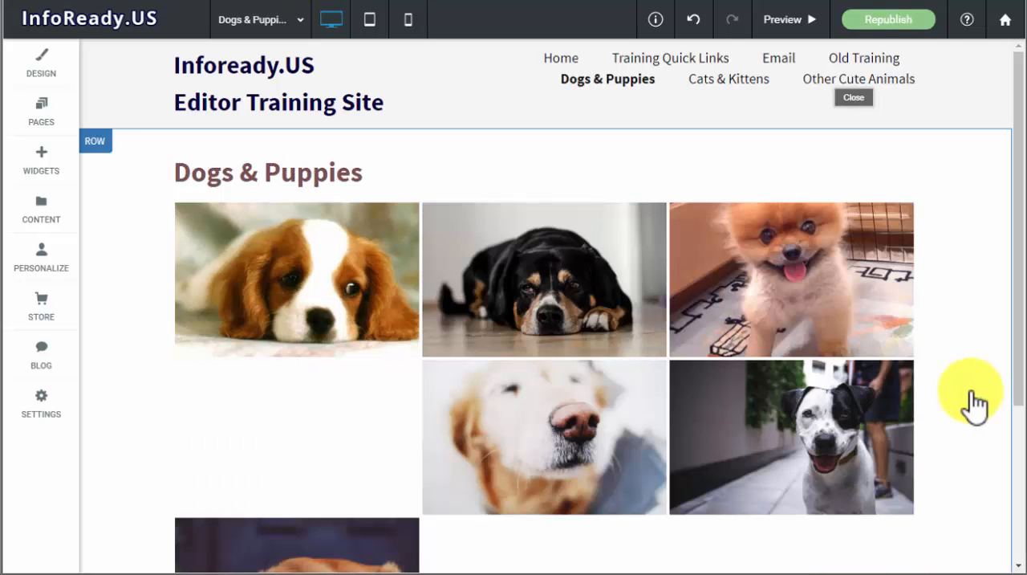
# - Look over the sorted photo galleries on the Cats & Kittens and Other Cute Animals pages
pyautogui.click(266, 21)
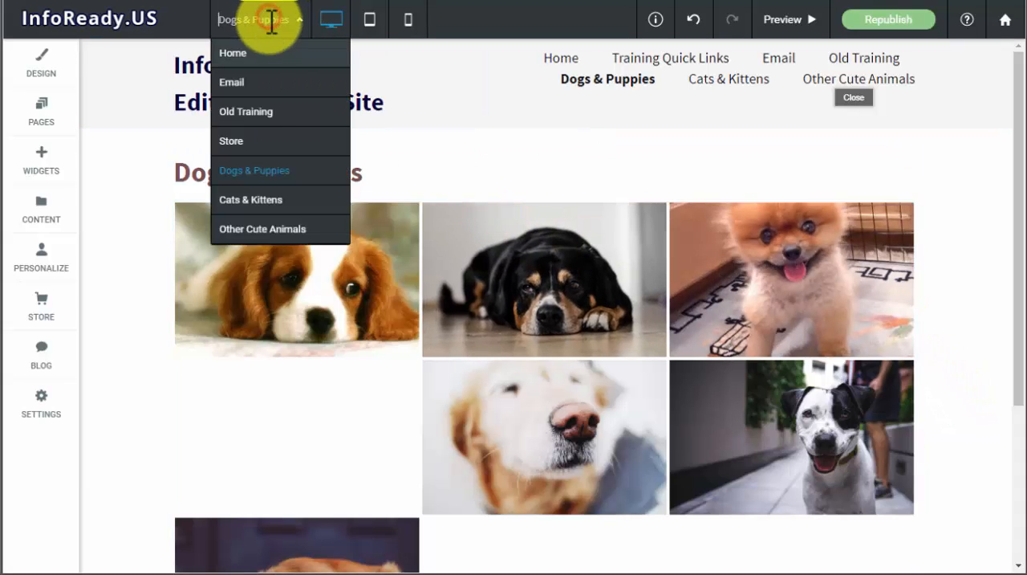
pyautogui.click(262, 197)
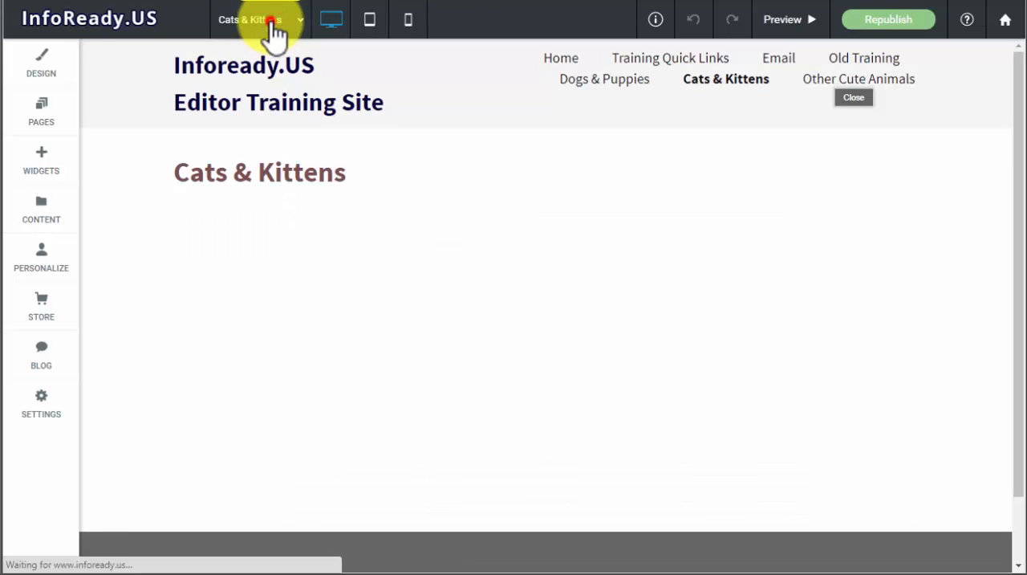
pyautogui.click(272, 24)
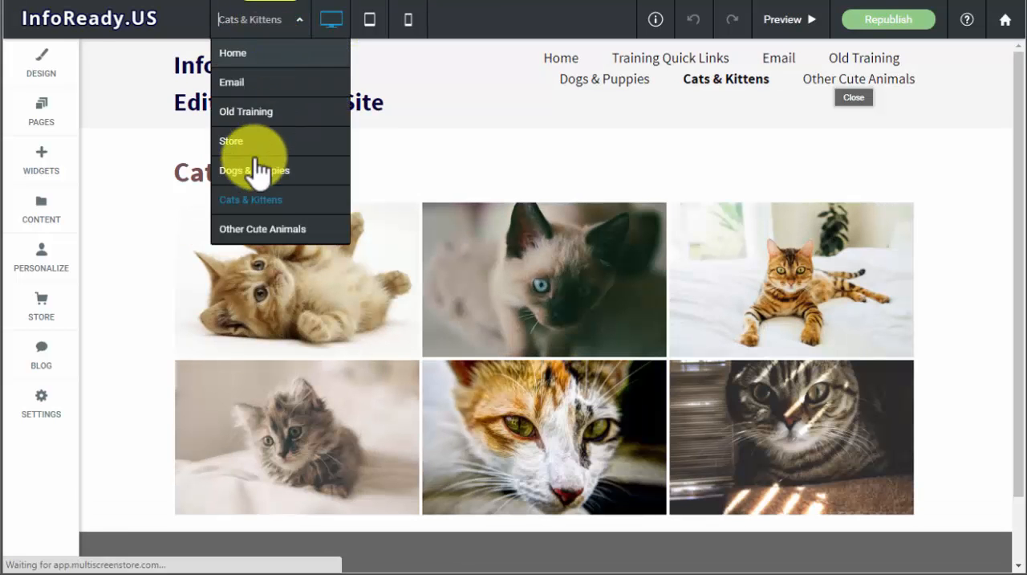
pyautogui.click(248, 230)
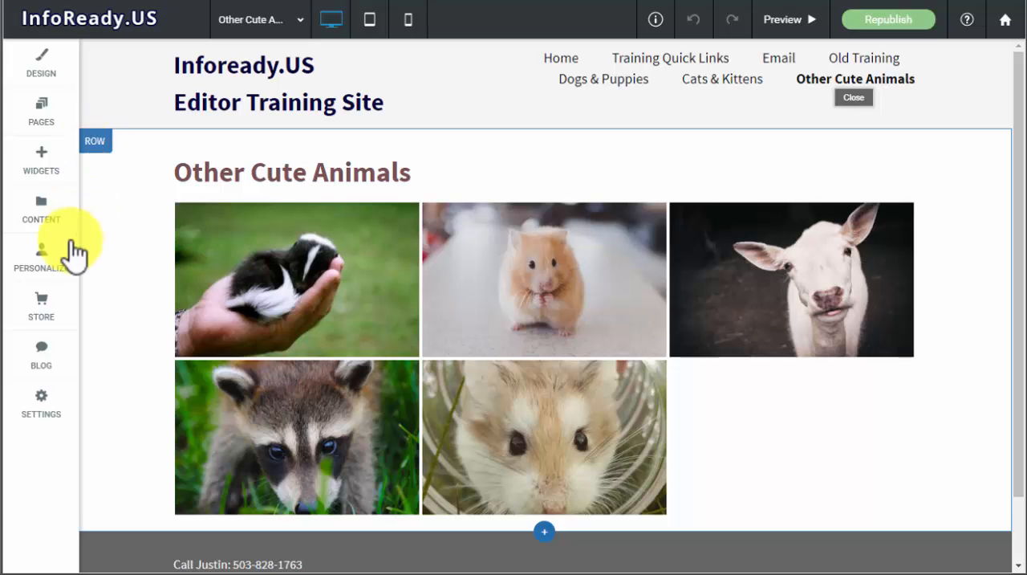
# - Duplicate the Other Cute Animals page under the name "Photo Gallery Categories"
pyautogui.click(40, 104)
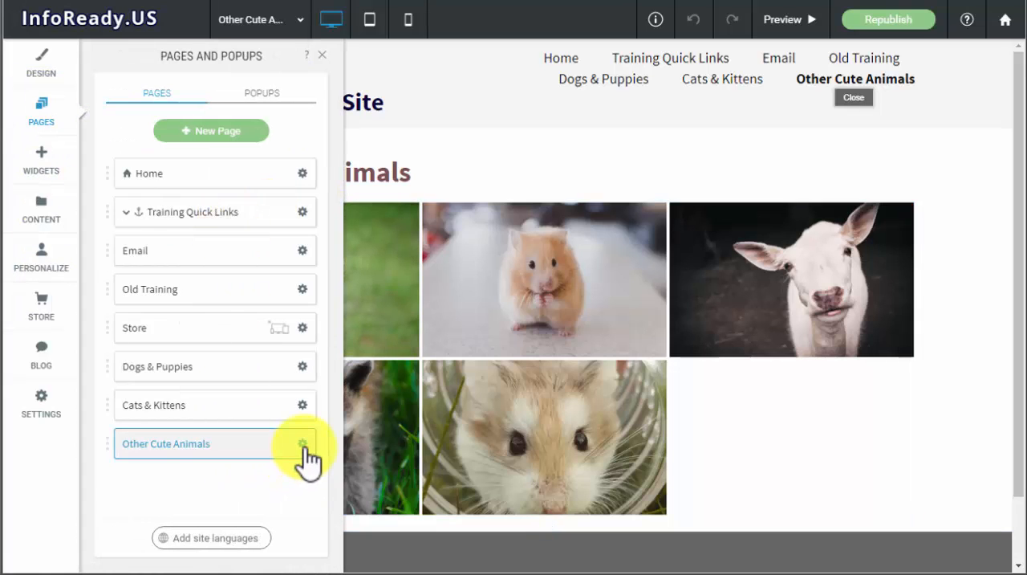
pyautogui.click(304, 443)
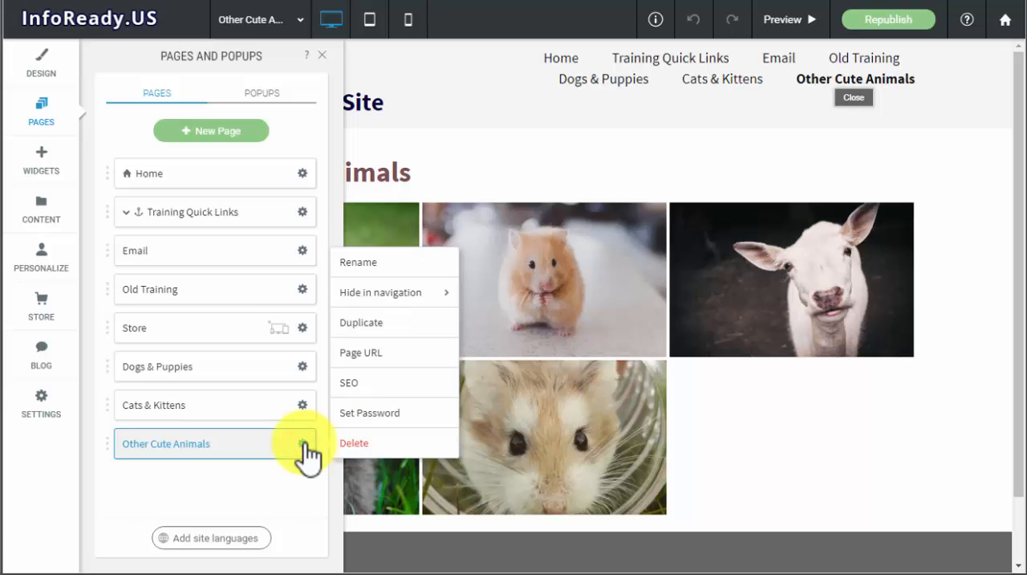
pyautogui.click(382, 324)
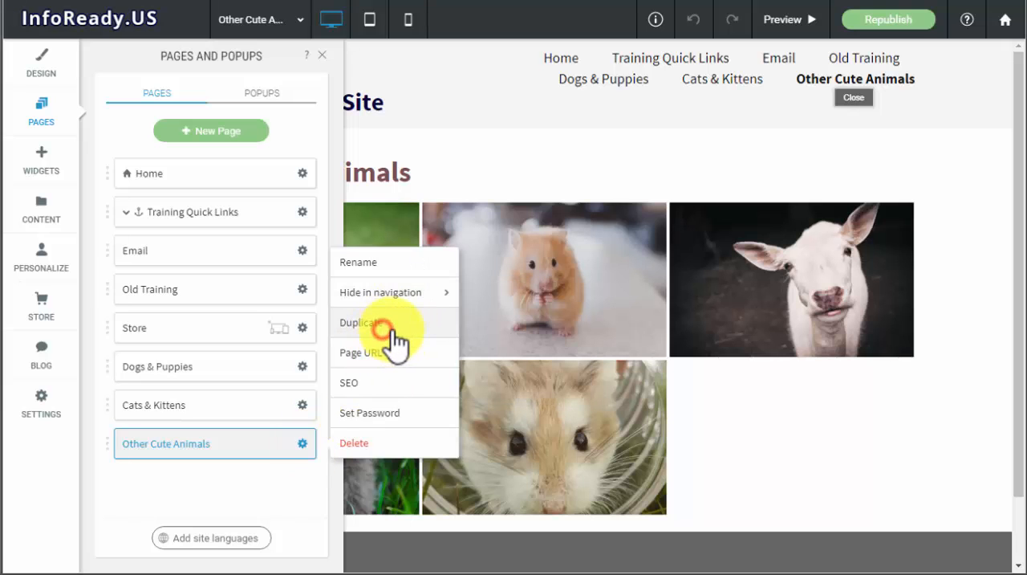
pyautogui.moveTo(466, 288); pyautogui.dragTo(241, 303)
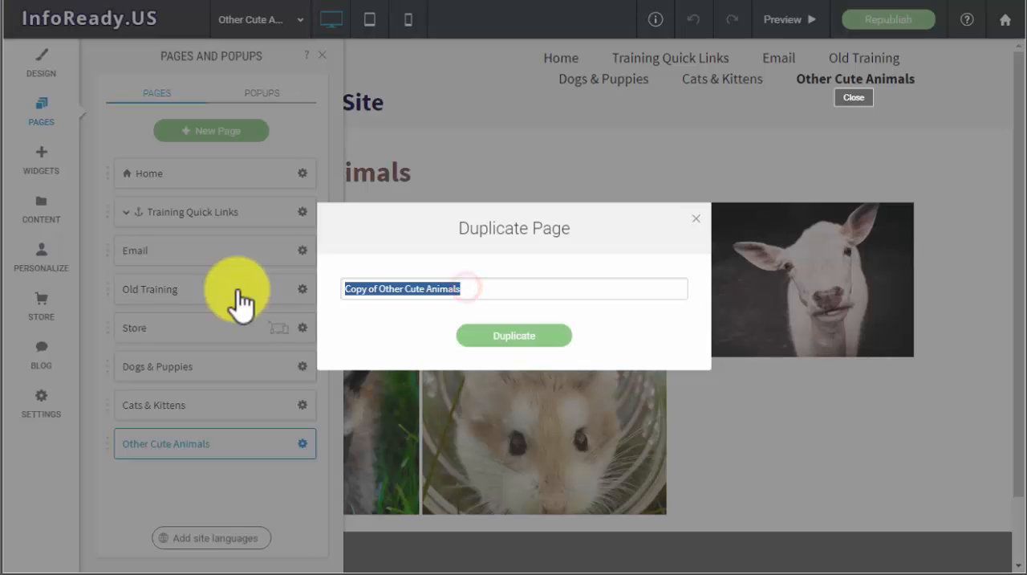
pyautogui.write('Photo Gallery Categories')
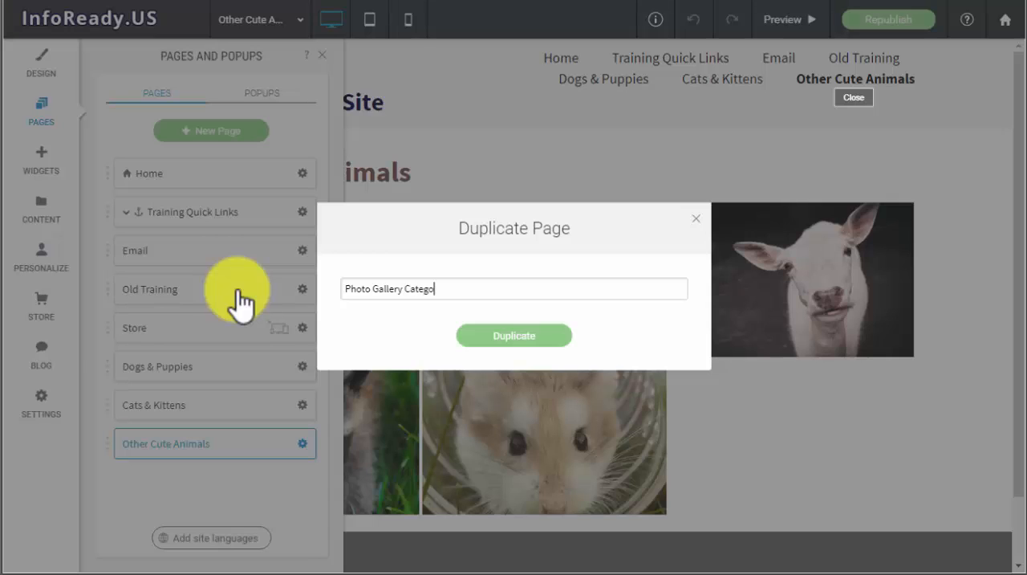
pyautogui.click(539, 337)
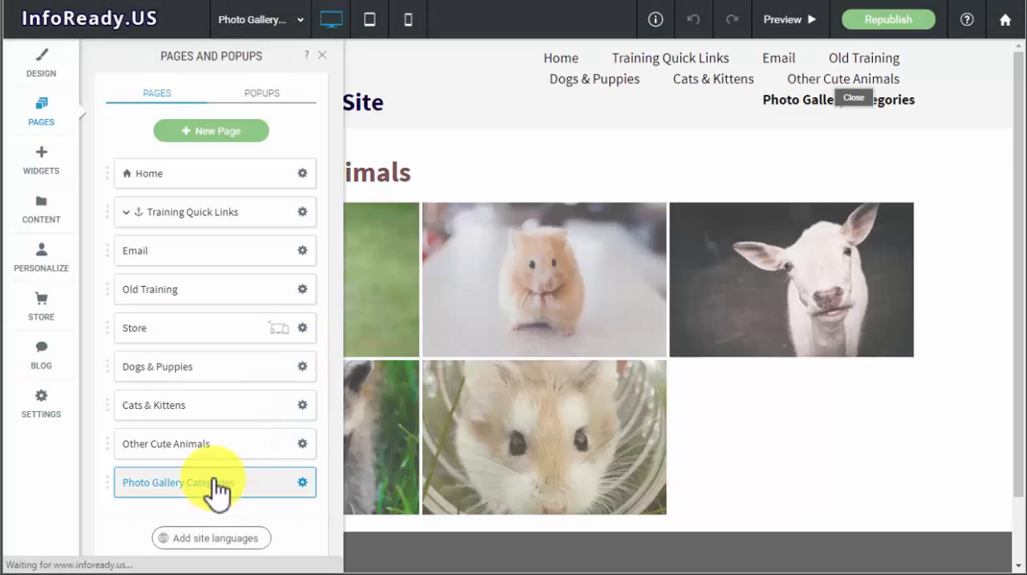
# - Move Photo Gallery Categories above Dogs & Puppies in the page list and nest the three animal pages under it as subpages
pyautogui.moveTo(215, 488); pyautogui.dragTo(212, 461)
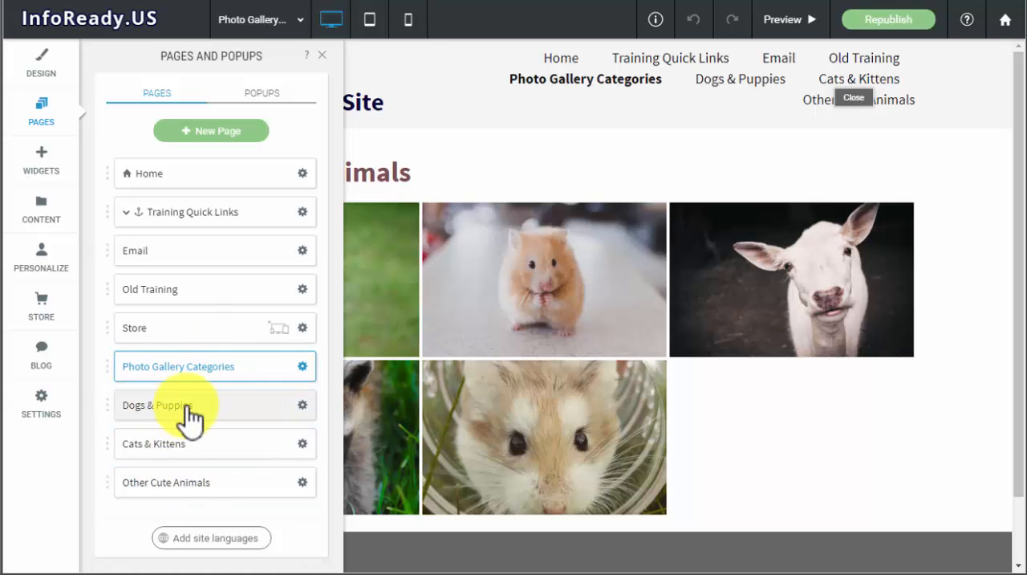
pyautogui.moveTo(175, 408); pyautogui.dragTo(220, 466)
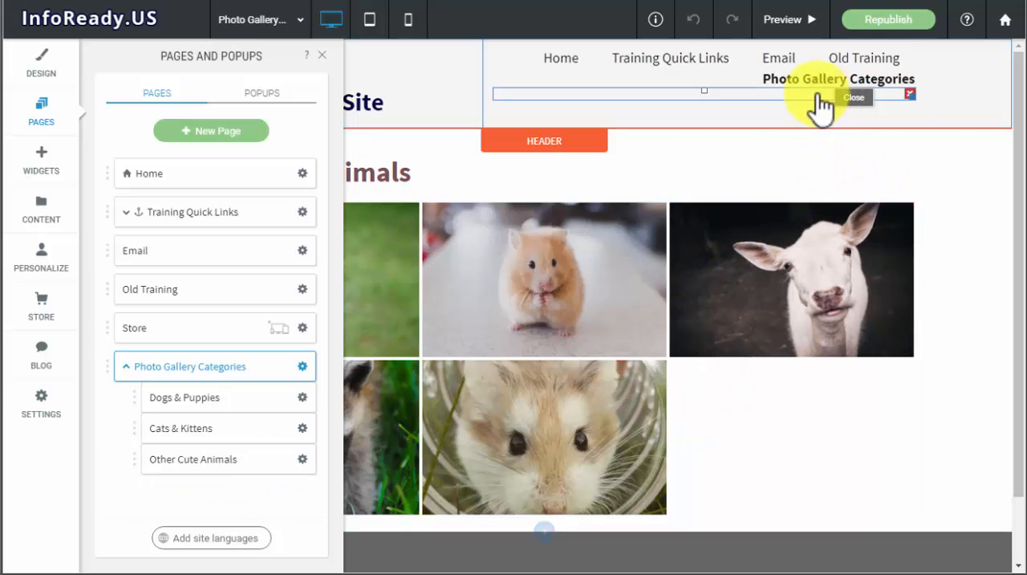
pyautogui.moveTo(801, 90)
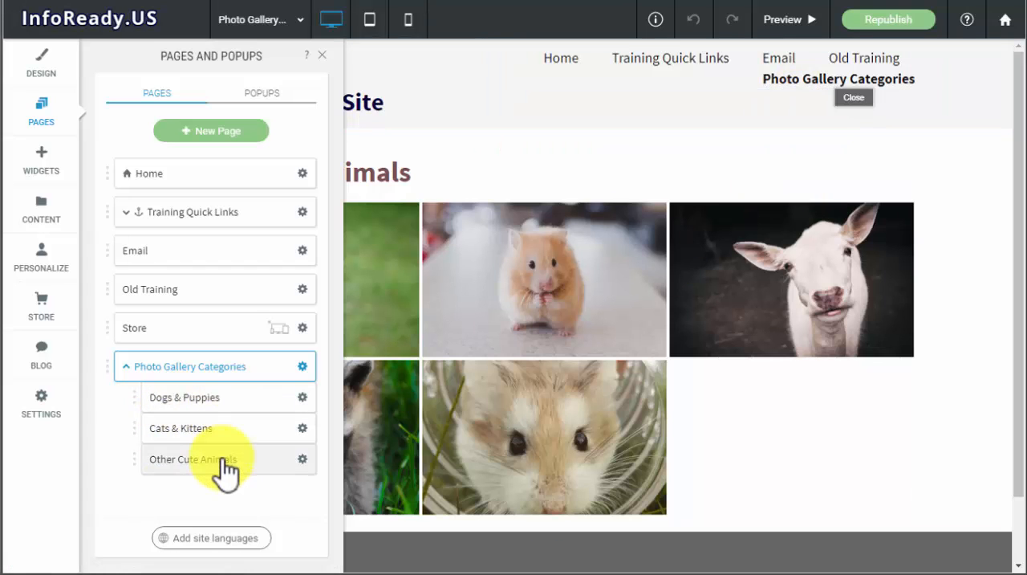
pyautogui.click(326, 55)
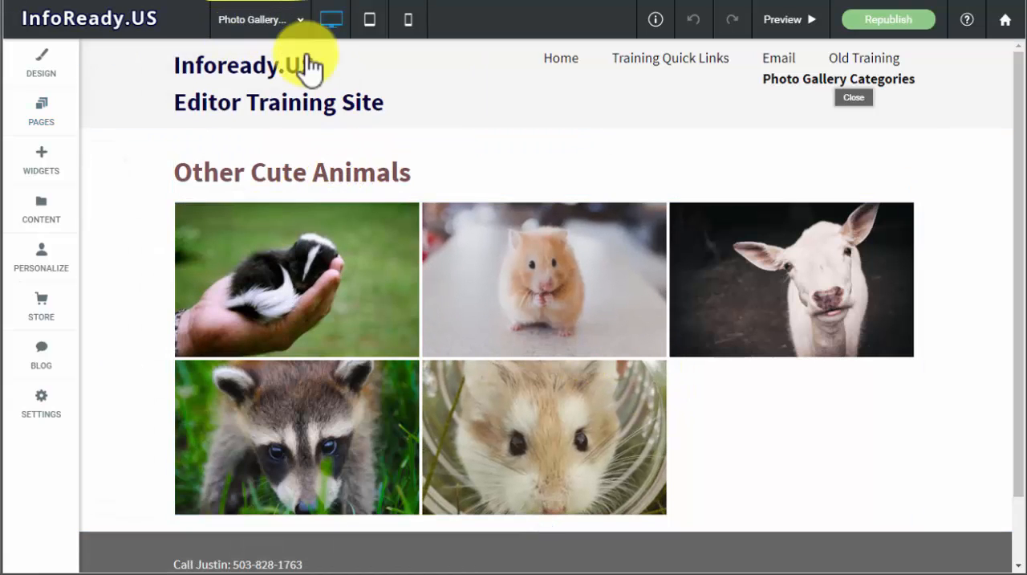
# - Change the heading above the gallery on the Photo Gallery Categories page to "Photo Gallery Categories"
pyautogui.click(413, 178)
pyautogui.moveTo(413, 173); pyautogui.dragTo(115, 171)
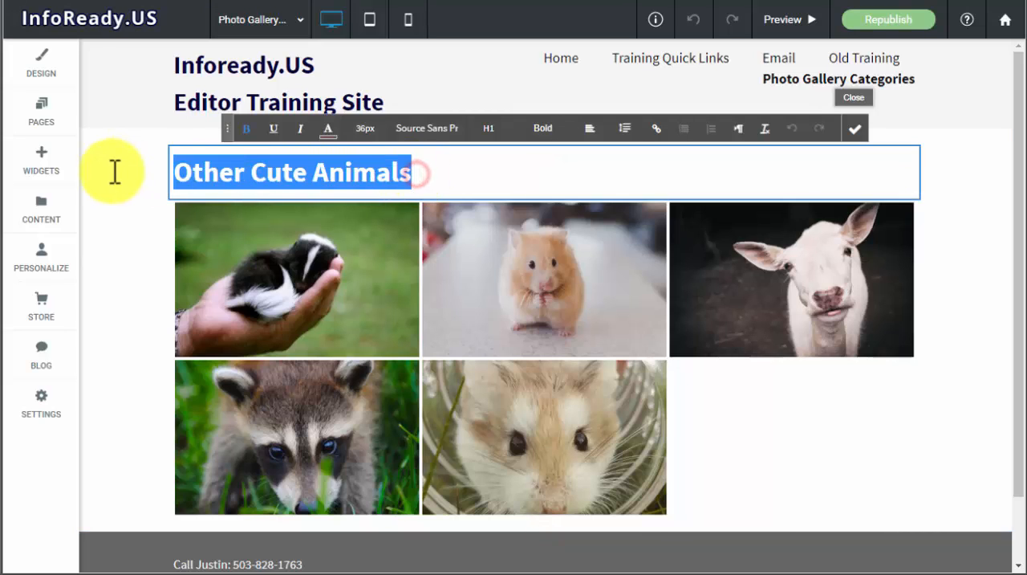
pyautogui.write('Photo Gallery Categori')
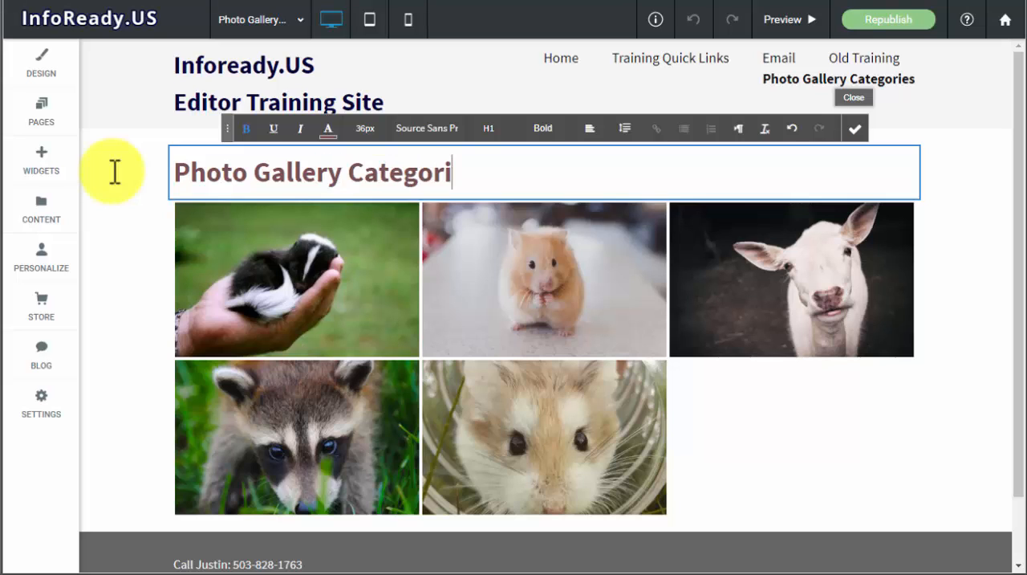
pyautogui.write('es')
pyautogui.press('Return')
pyautogui.press('BackSpace')
pyautogui.click(856, 128)
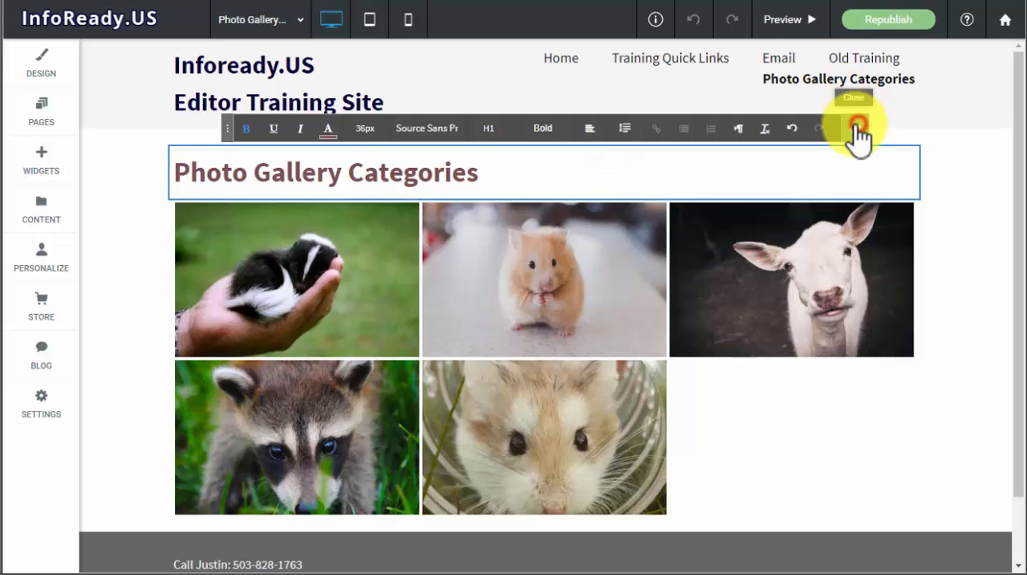
# - Delete all the animal photos from the gallery on the Photo Gallery Categories page and enable links on gallery images
pyautogui.moveTo(356, 285)
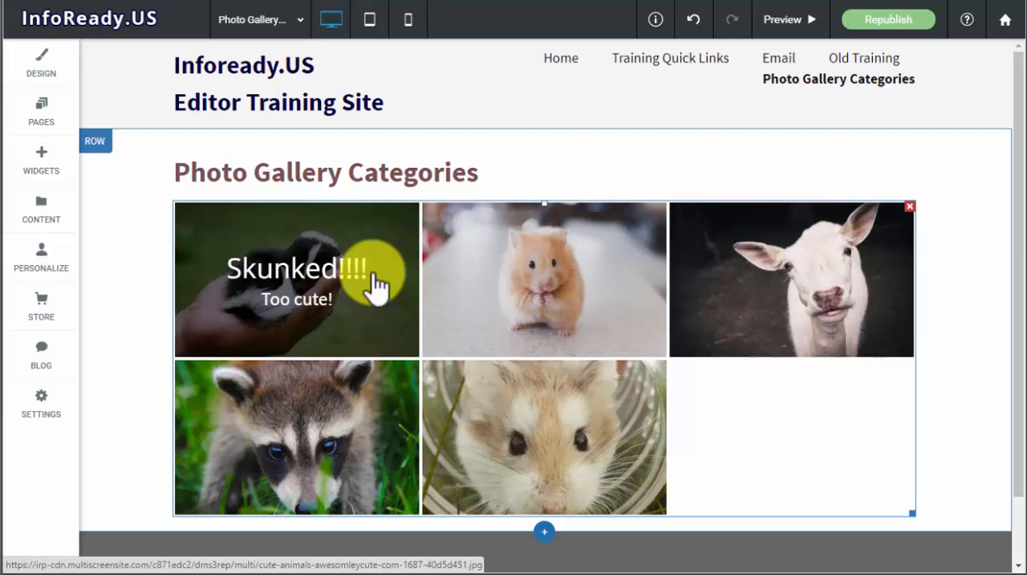
pyautogui.click(374, 276)
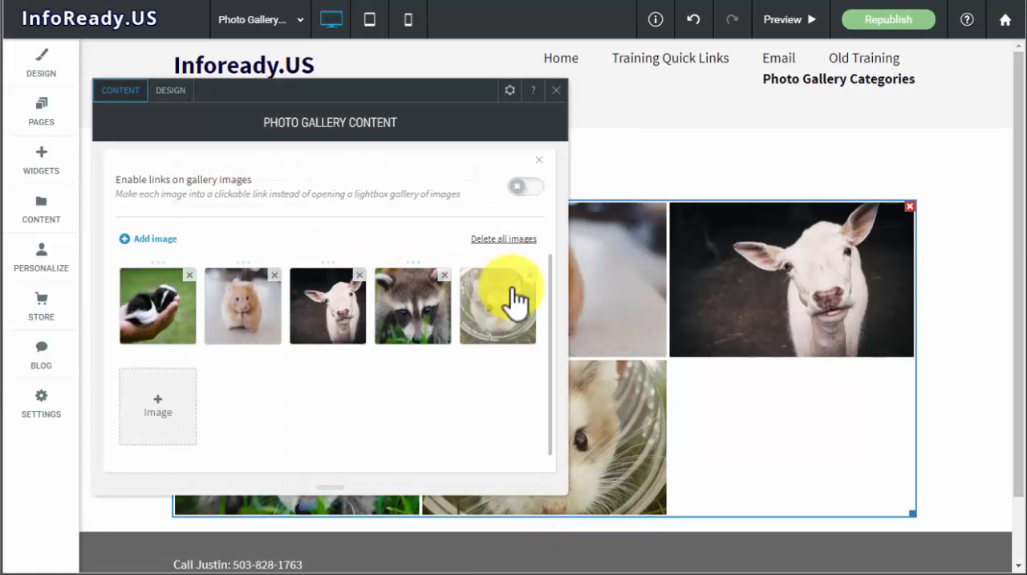
pyautogui.click(442, 276)
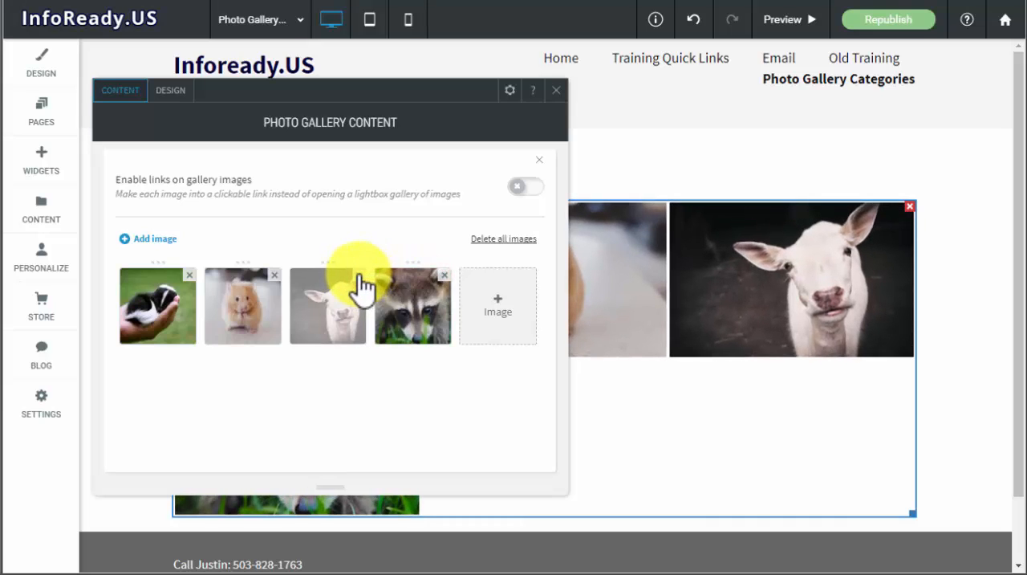
pyautogui.click(443, 275)
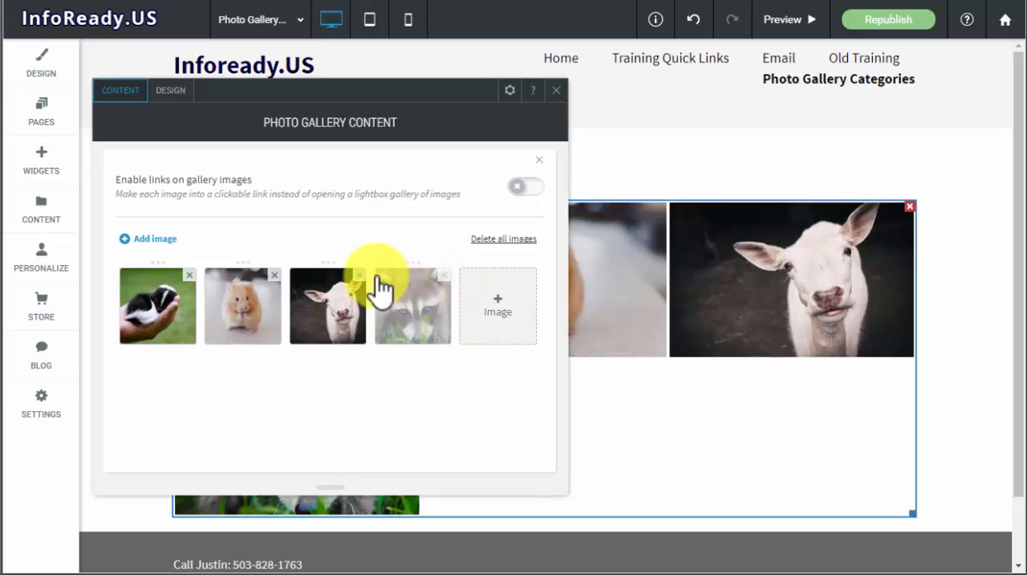
pyautogui.click(357, 274)
pyautogui.click(275, 276)
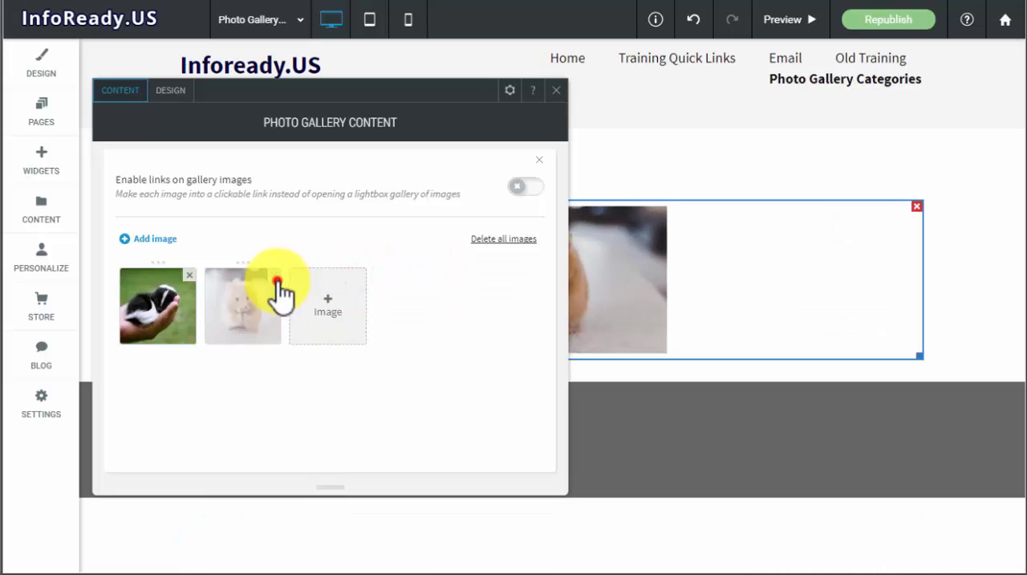
pyautogui.click(189, 274)
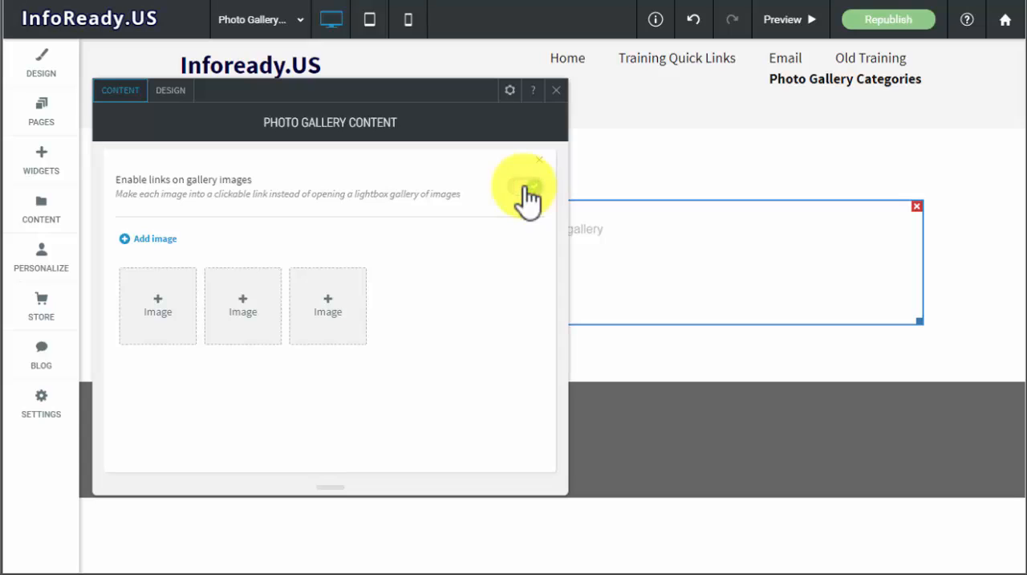
# - Open the image picker for the empty gallery and clear the "puppy" search to browse all site images
pyautogui.click(155, 329)
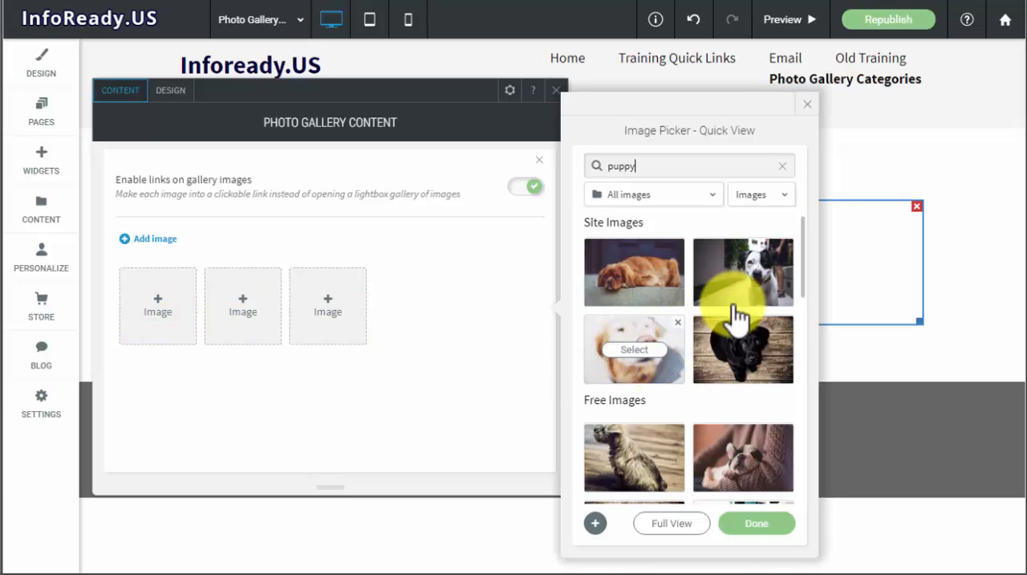
pyautogui.doubleClick(664, 161)
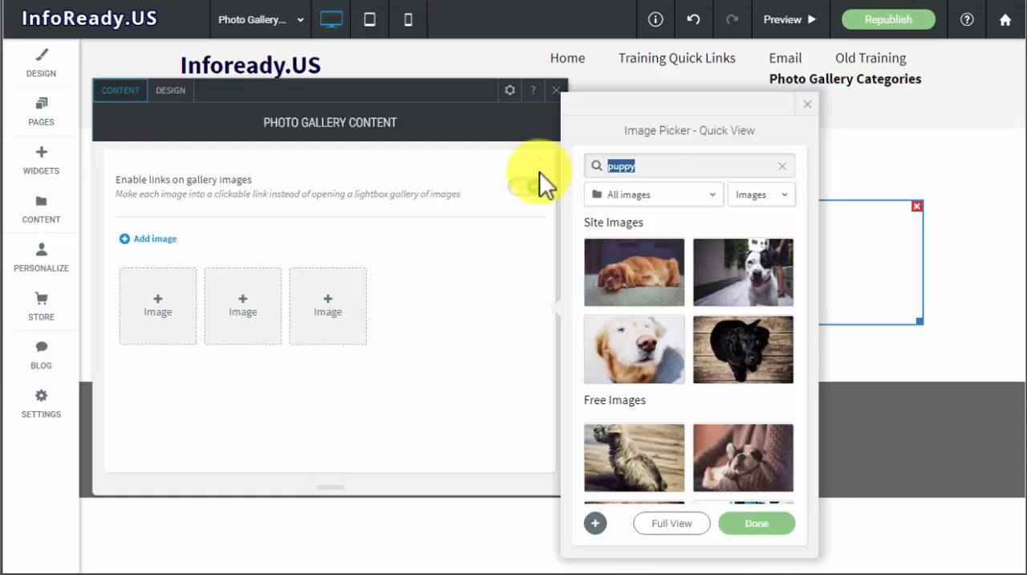
pyautogui.press('BackSpace')
pyautogui.click(541, 172)
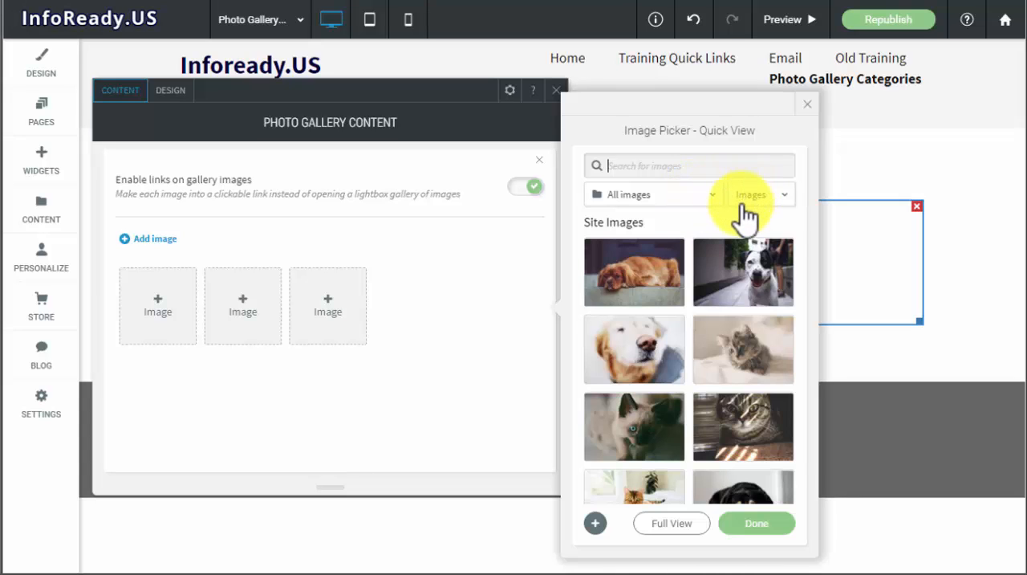
pyautogui.scroll(-3, 742, 252)
pyautogui.scroll(-1, 744, 255)
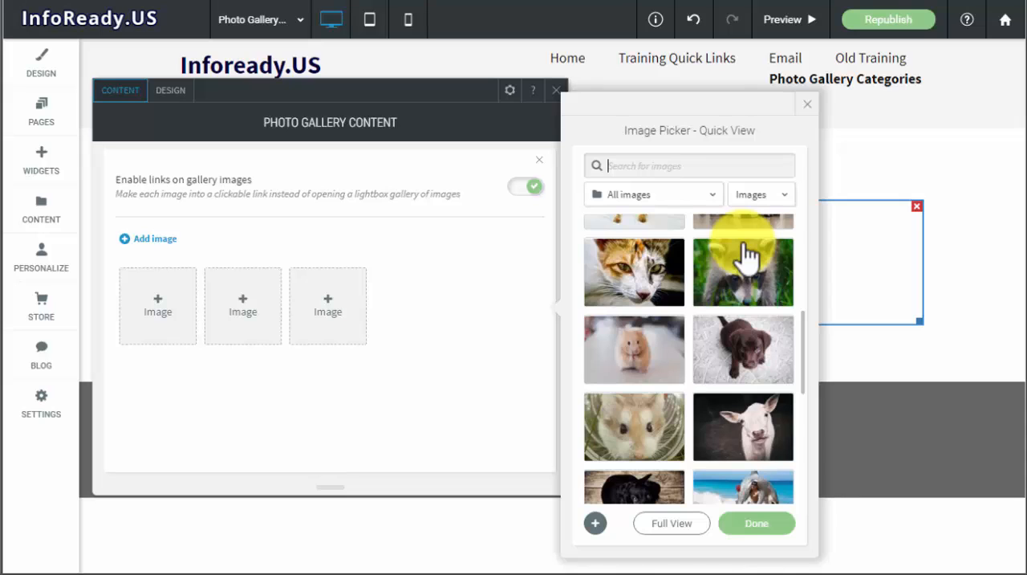
pyautogui.scroll(3, 747, 256)
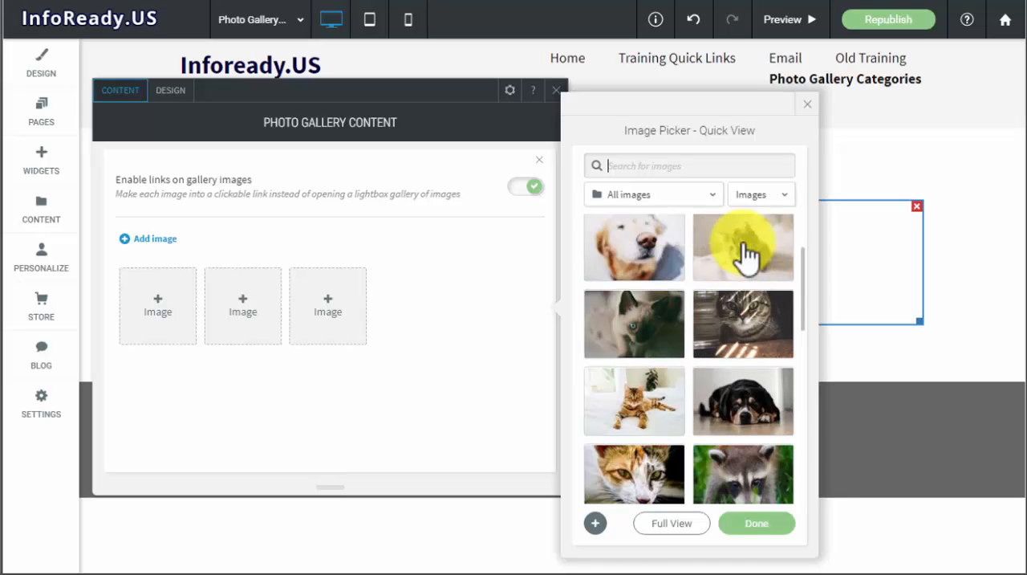
pyautogui.moveTo(851, 103)
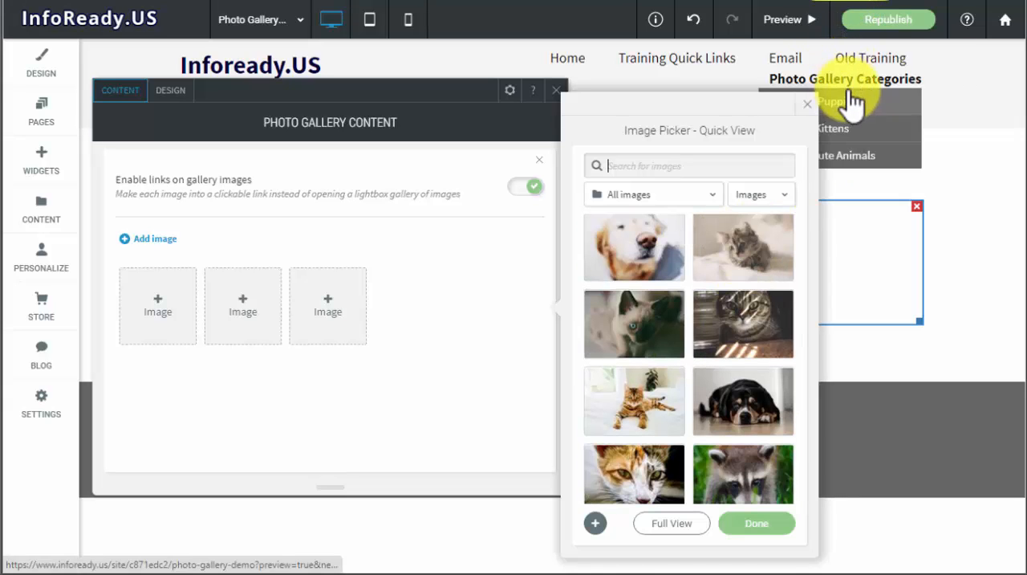
pyautogui.moveTo(654, 272)
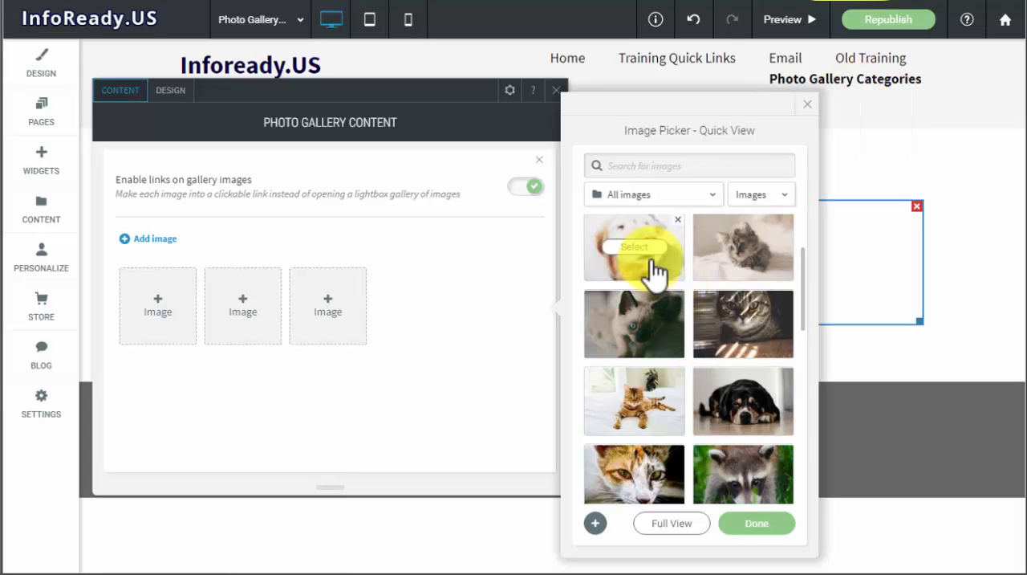
pyautogui.scroll(2, 654, 273)
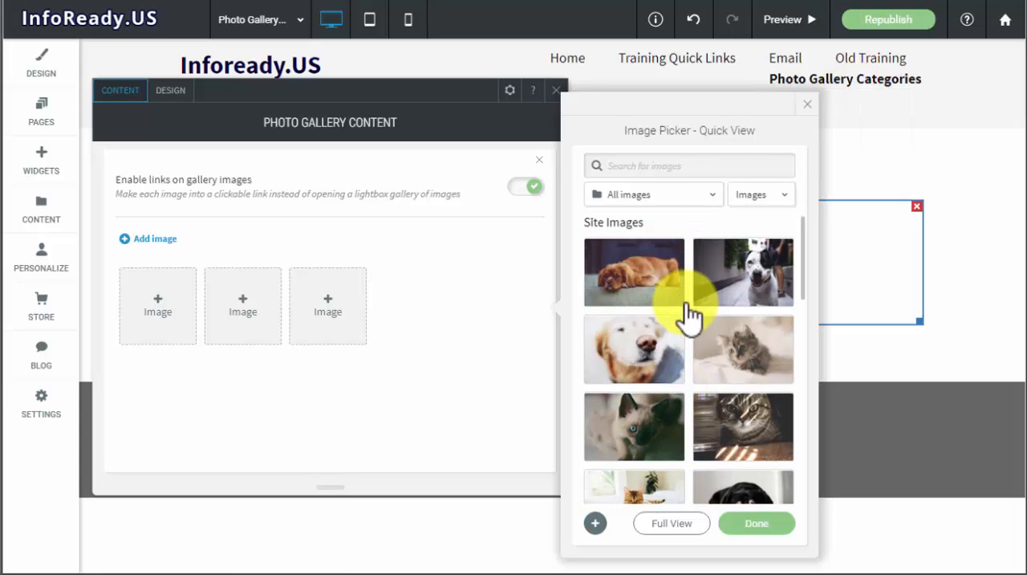
# - Add the close-up of the golden dog's face, the fluffy kitten on the blanket and the raccoon to the gallery
pyautogui.moveTo(654, 351)
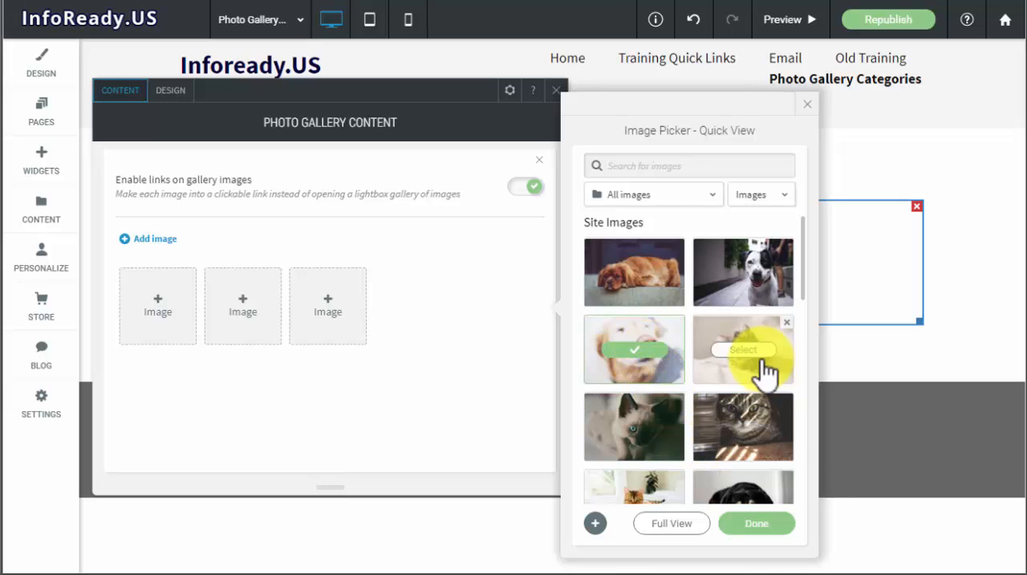
pyautogui.scroll(-1, 763, 373)
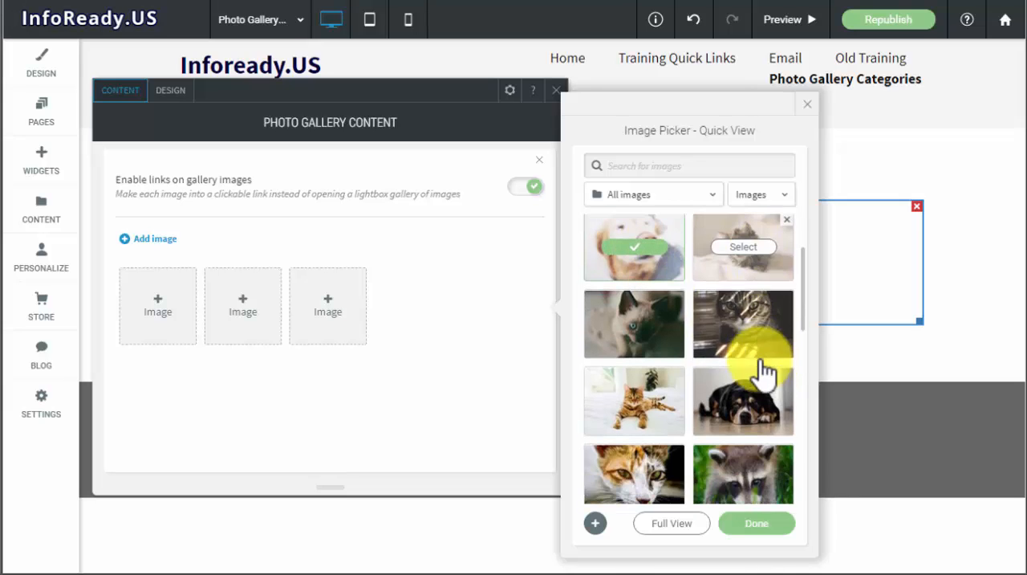
pyautogui.click(745, 250)
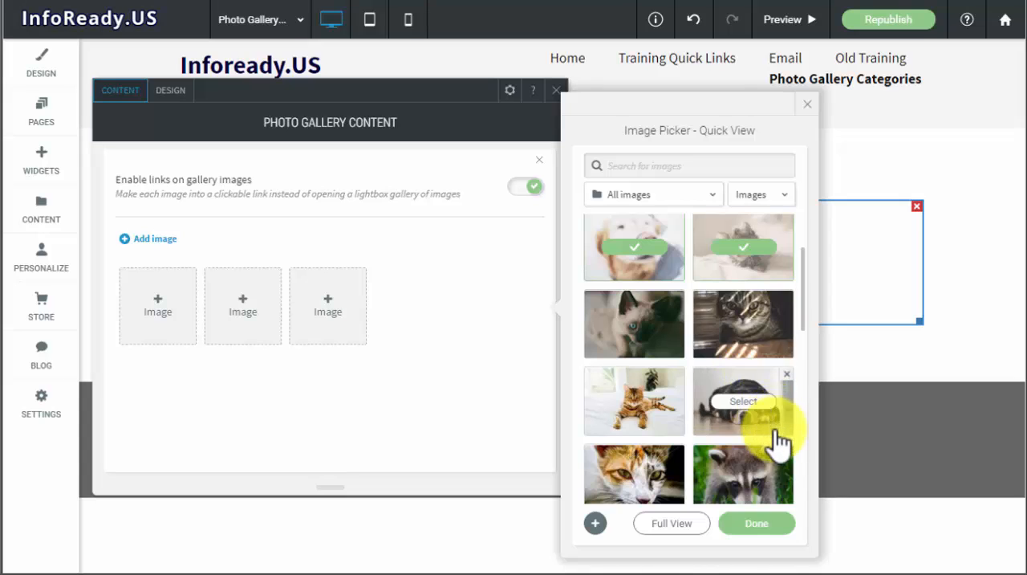
pyautogui.scroll(-1, 759, 441)
pyautogui.moveTo(746, 383)
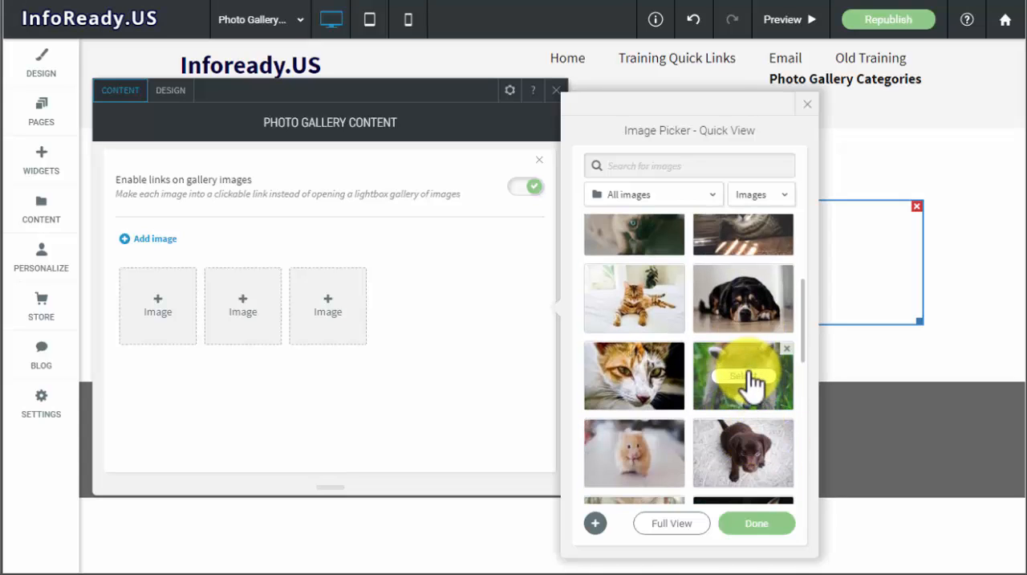
pyautogui.click(759, 375)
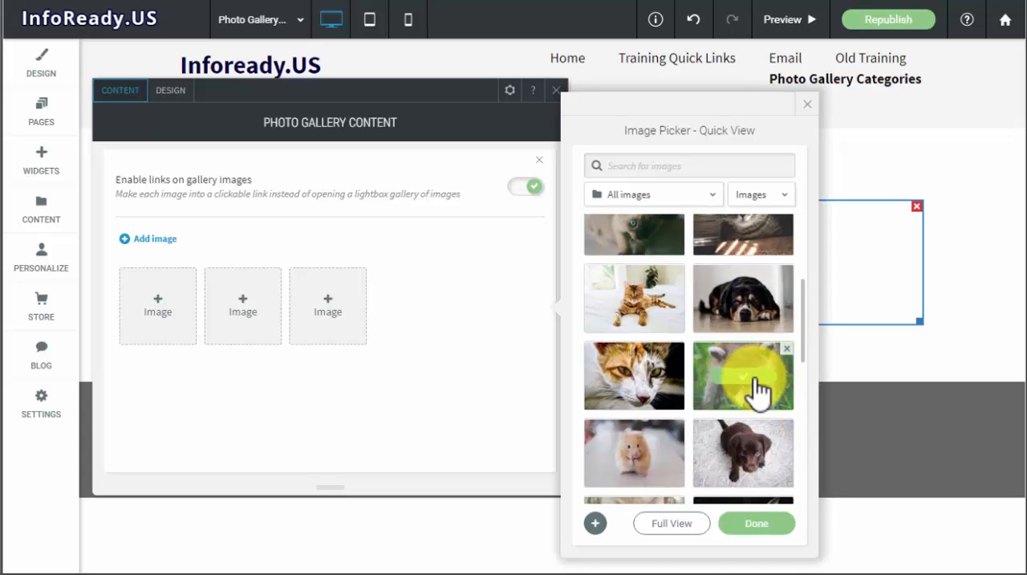
pyautogui.click(758, 523)
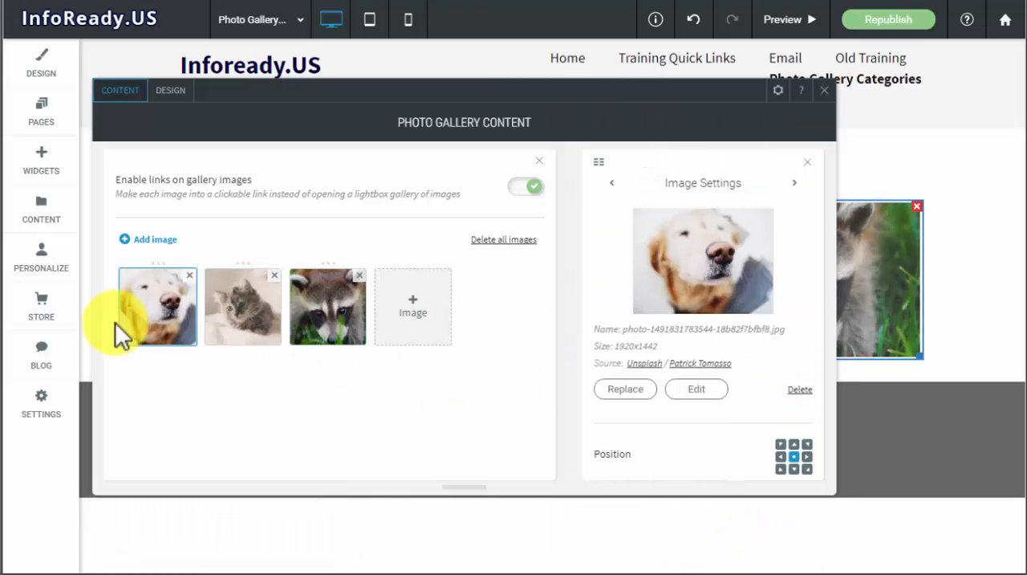
# - Give the dog image in the gallery the title "Dogs & Puppies"
pyautogui.scroll(-2, 736, 319)
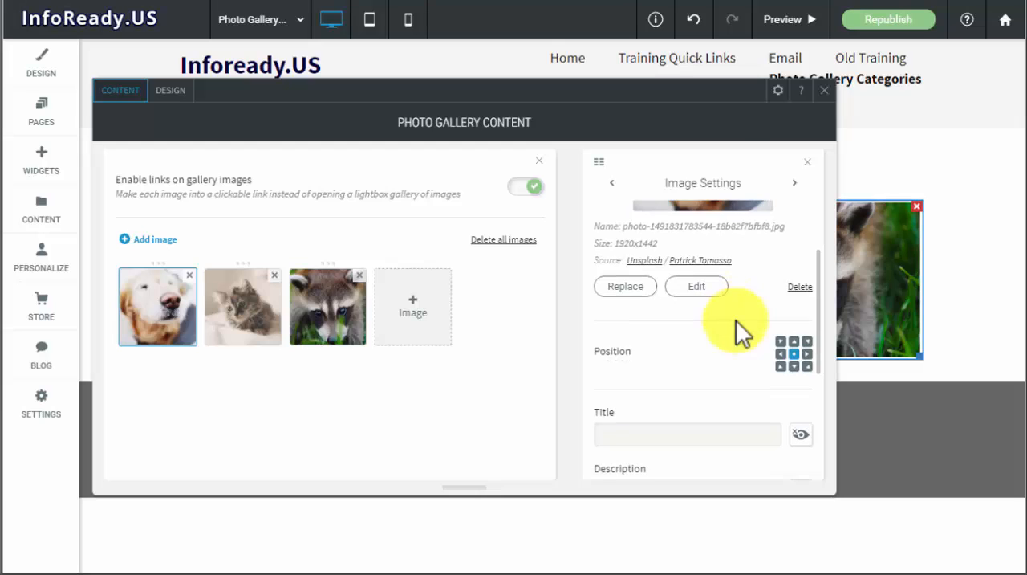
pyautogui.scroll(-2, 726, 321)
pyautogui.click(656, 337)
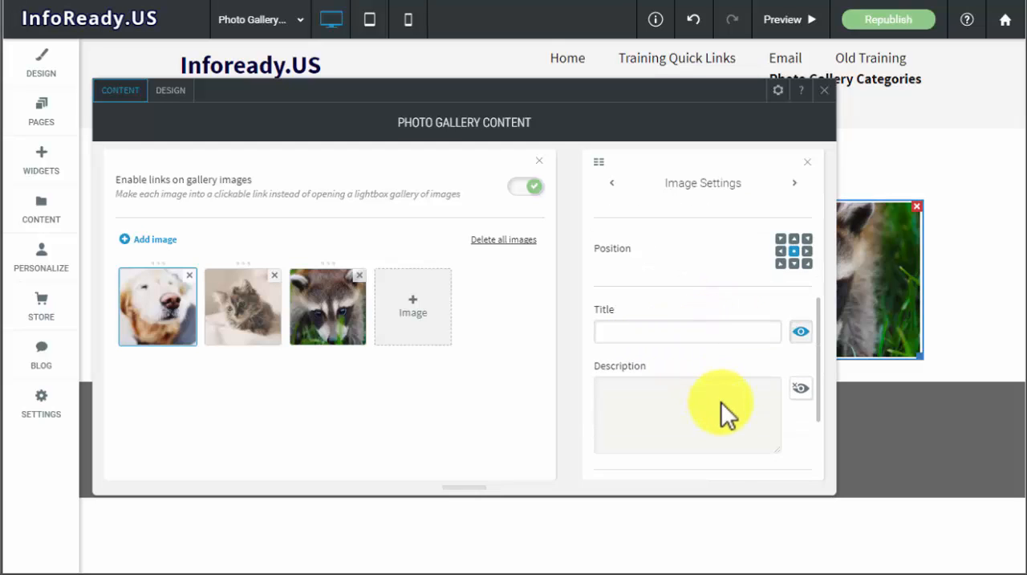
pyautogui.write('Dogs & Puppies')
pyautogui.press('BackSpace')
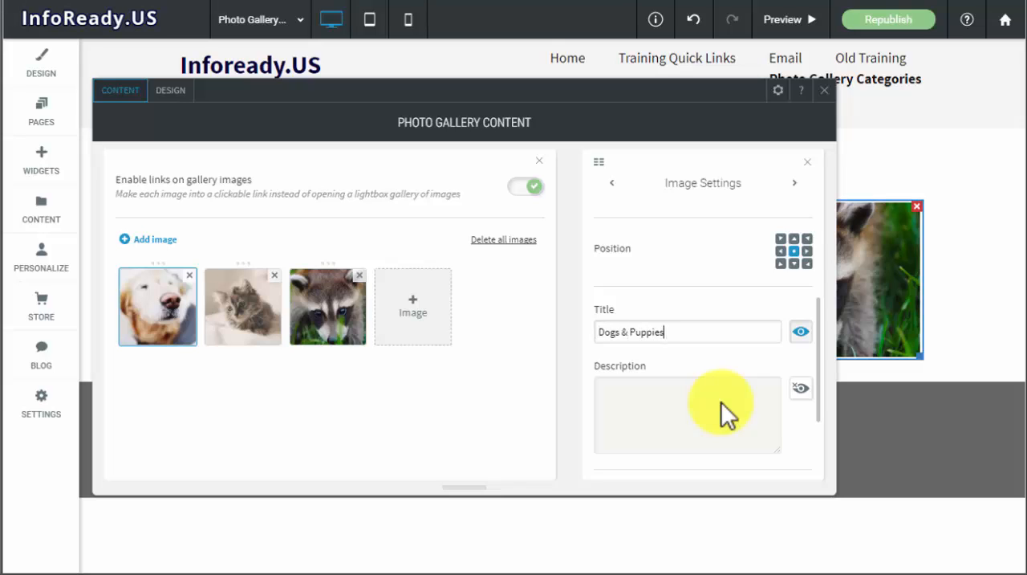
# - Enter "Click here for gallery" as the dog image's description and copy that text
pyautogui.click(679, 401)
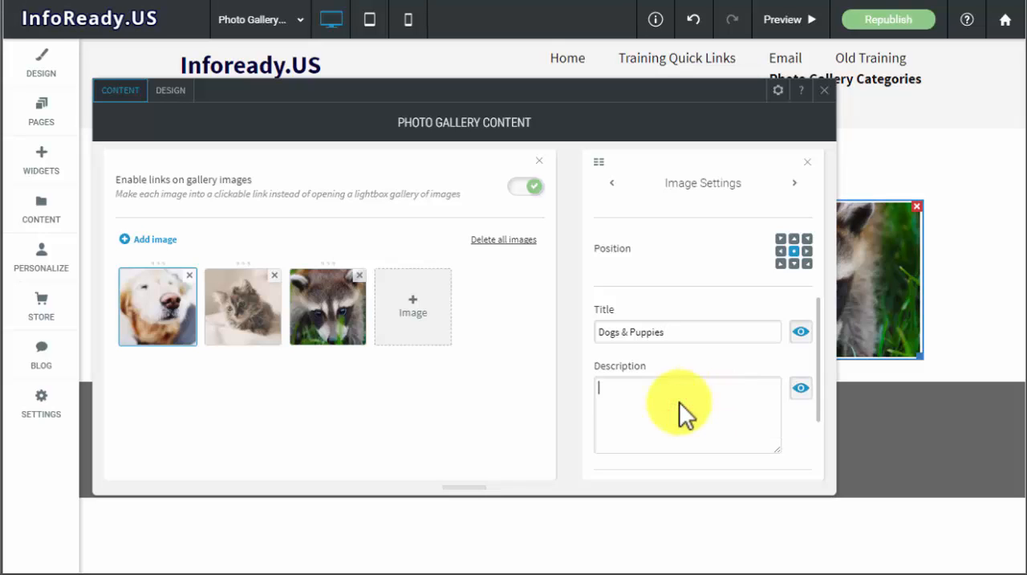
pyautogui.write('Click here for gallery')
pyautogui.moveTo(708, 384); pyautogui.dragTo(631, 384)
pyautogui.rightClick(632, 389)
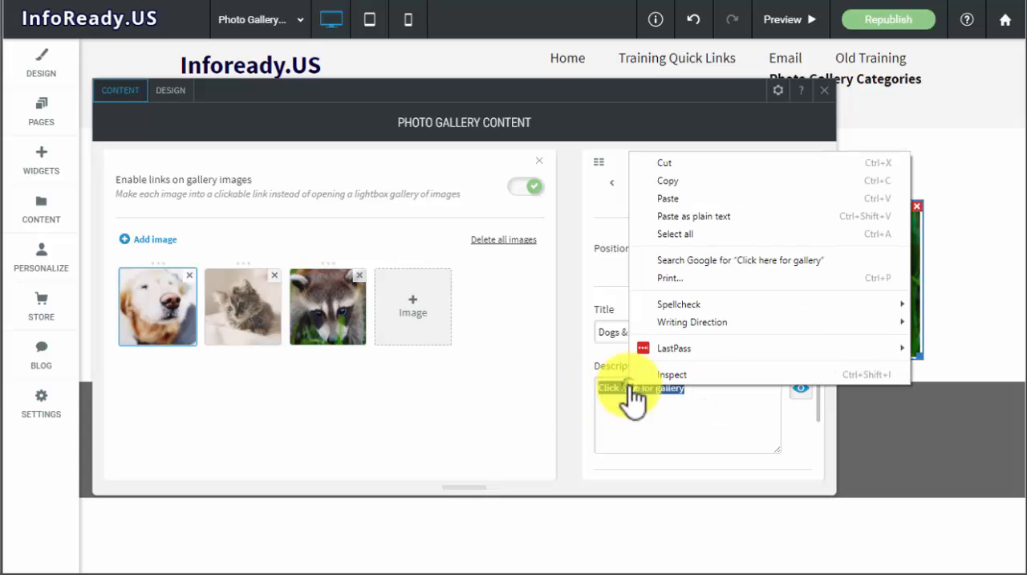
pyautogui.click(712, 180)
# - Title the kitten image "Cats & Kittens" and give it the description "Click here for gallery"
pyautogui.scroll(-2, 733, 391)
pyautogui.scroll(5, 733, 405)
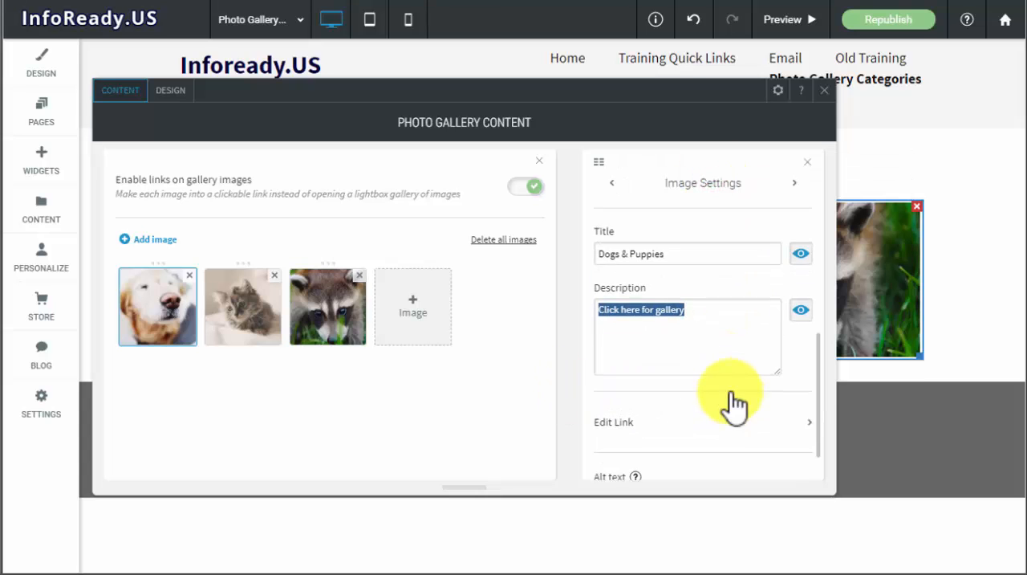
pyautogui.click(798, 182)
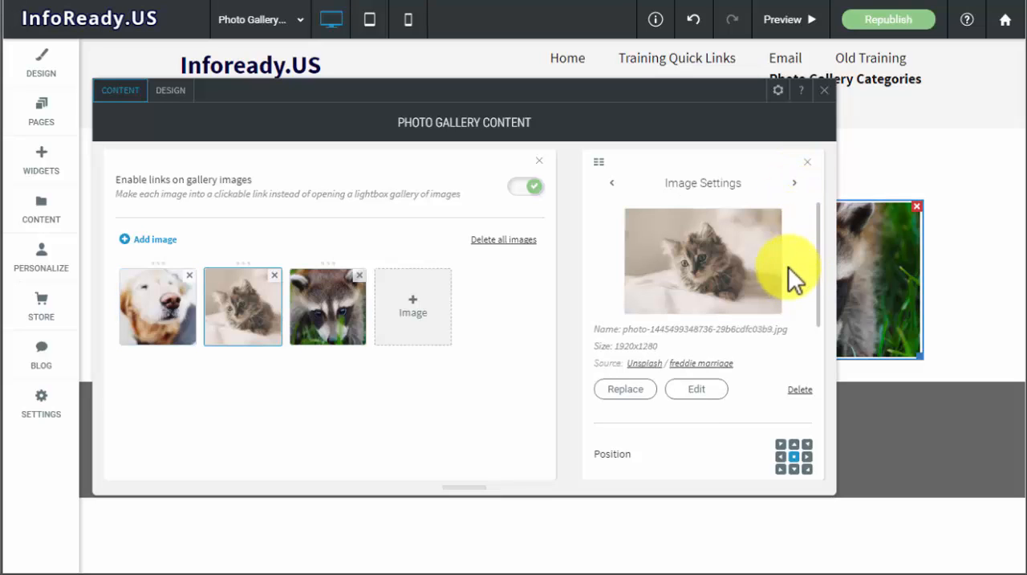
pyautogui.scroll(-3, 726, 305)
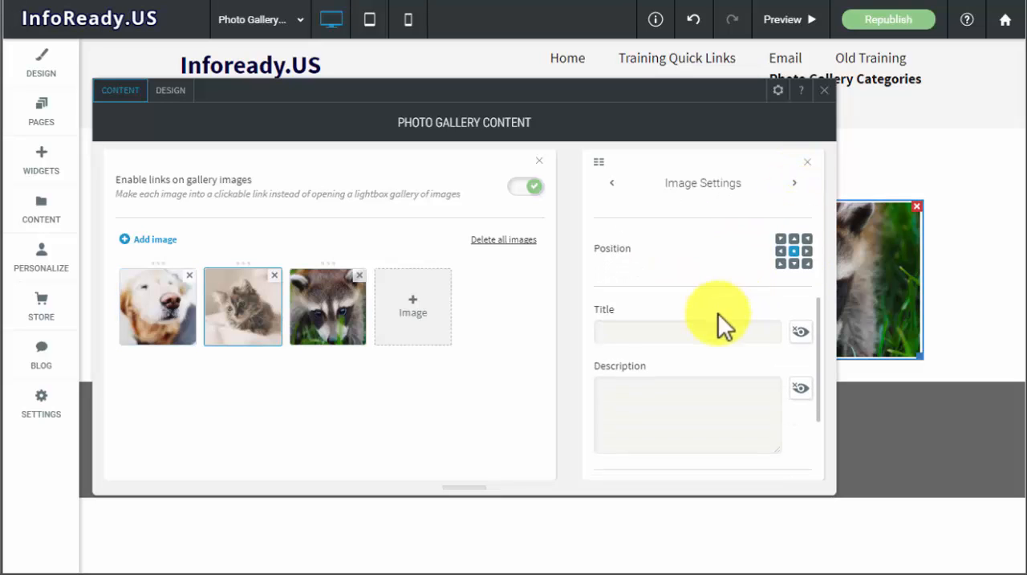
pyautogui.click(671, 333)
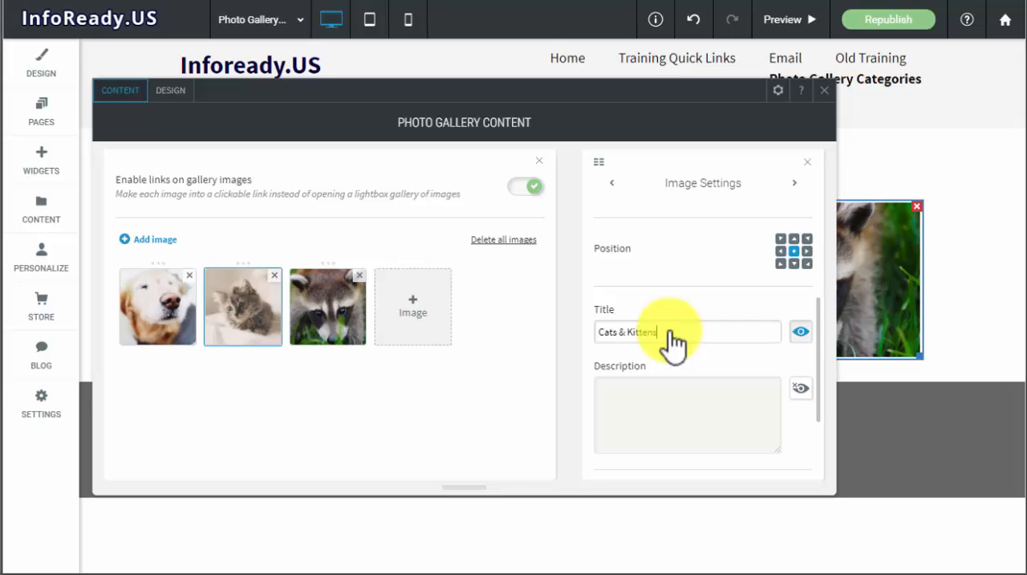
pyautogui.click(673, 410)
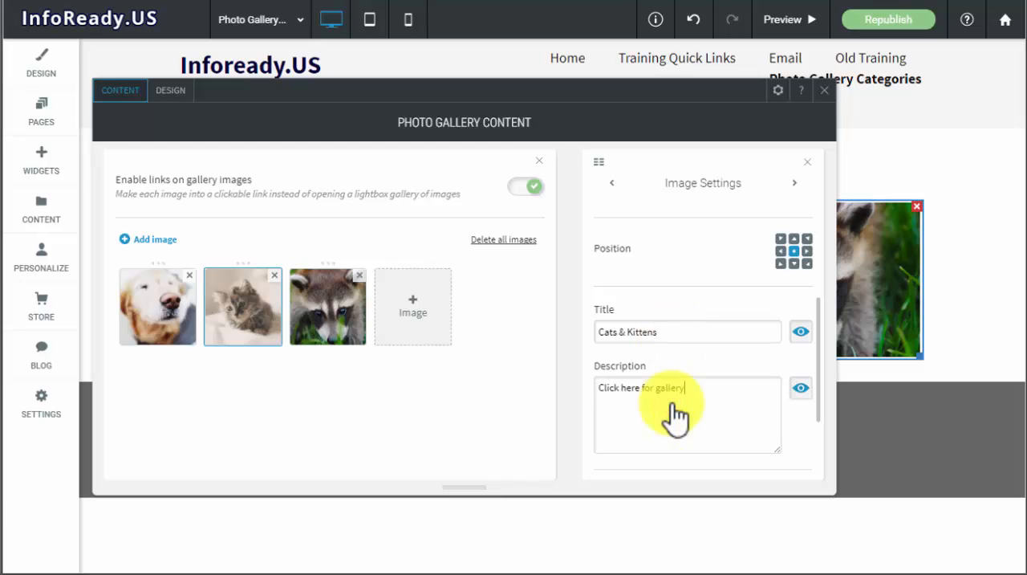
pyautogui.scroll(-3, 682, 405)
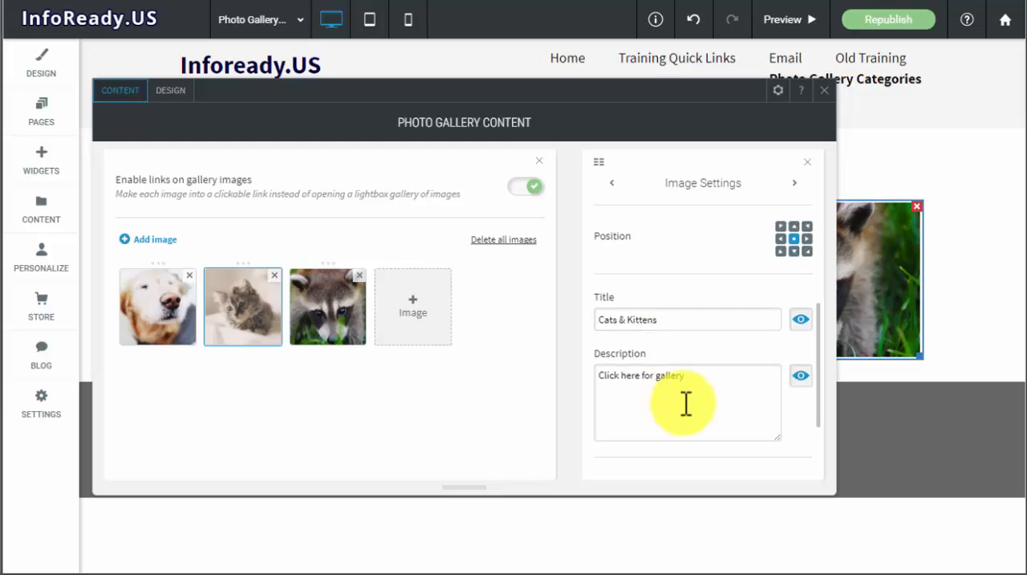
# - Title the raccoon image "Other Cute Animals" and give it the description "Click here for gallery"
pyautogui.click(795, 183)
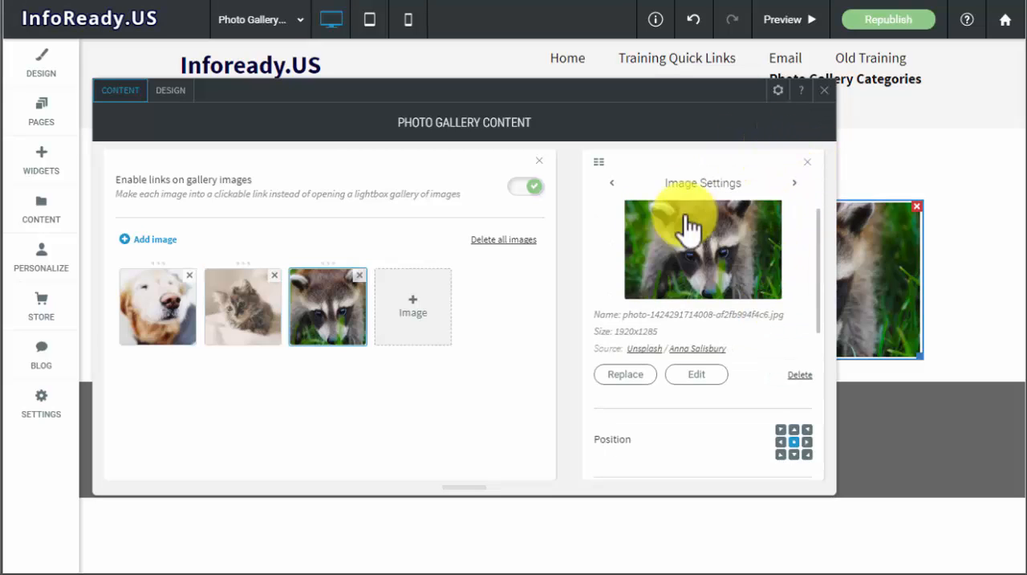
pyautogui.scroll(-3, 739, 287)
pyautogui.click(655, 420)
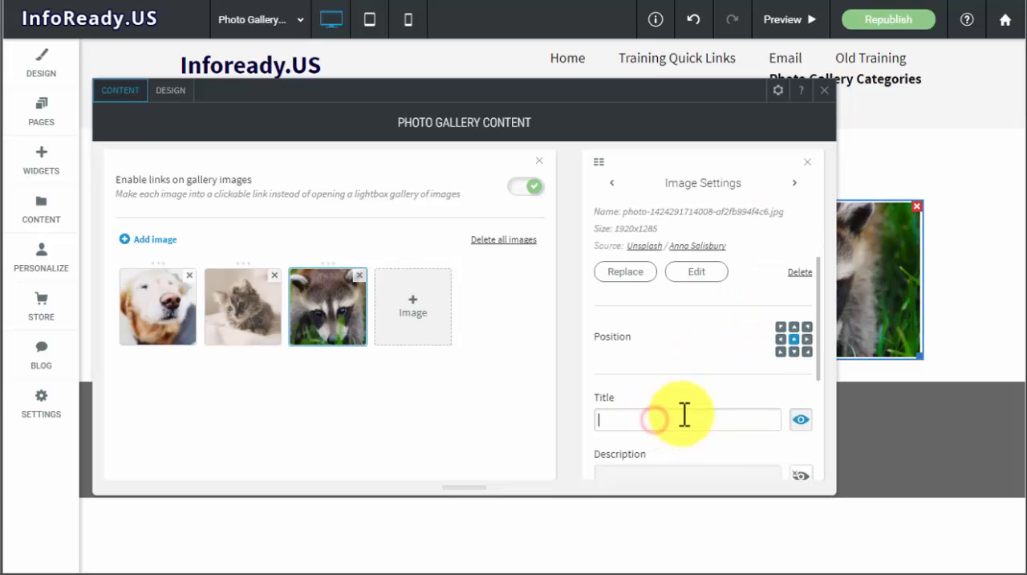
pyautogui.write('Other Cute Animals')
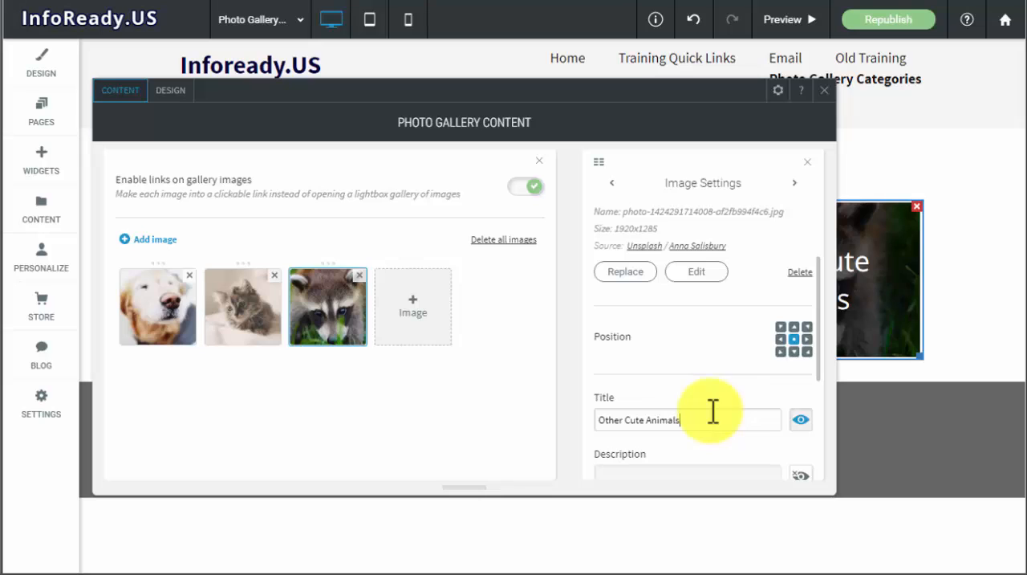
pyautogui.scroll(-3, 713, 411)
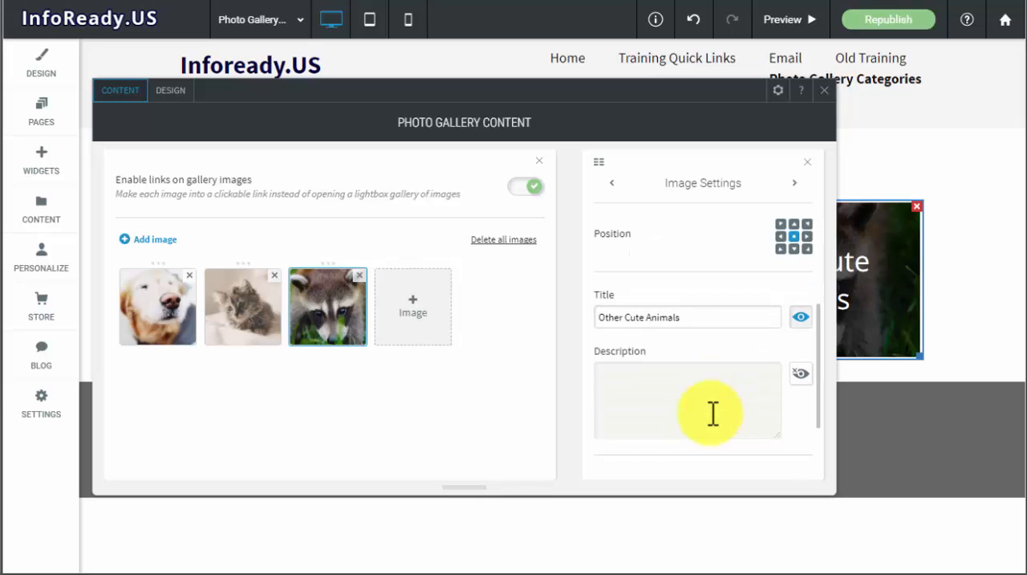
pyautogui.click(650, 387)
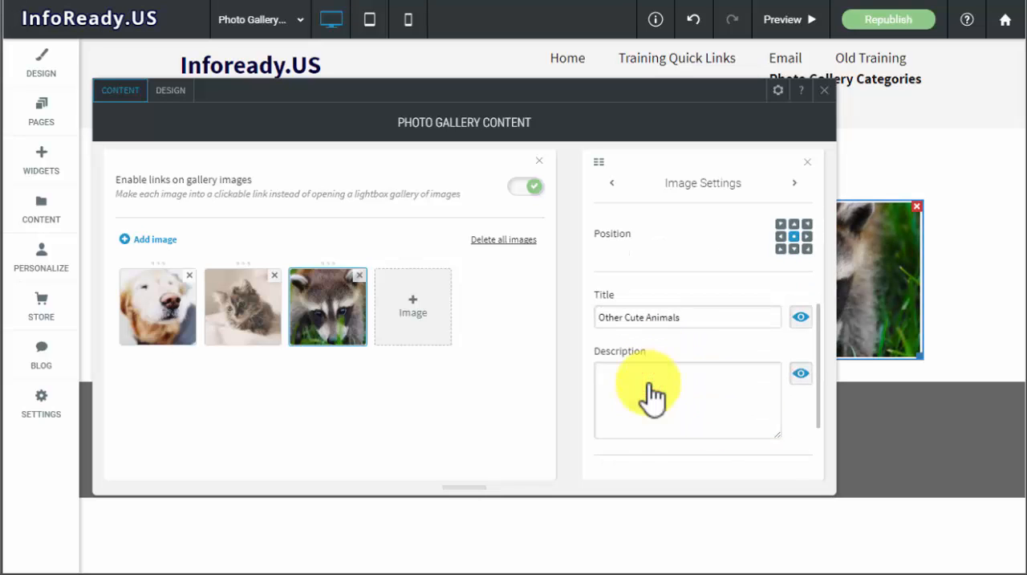
pyautogui.write('Click here for gallery')
pyautogui.scroll(-2, 677, 406)
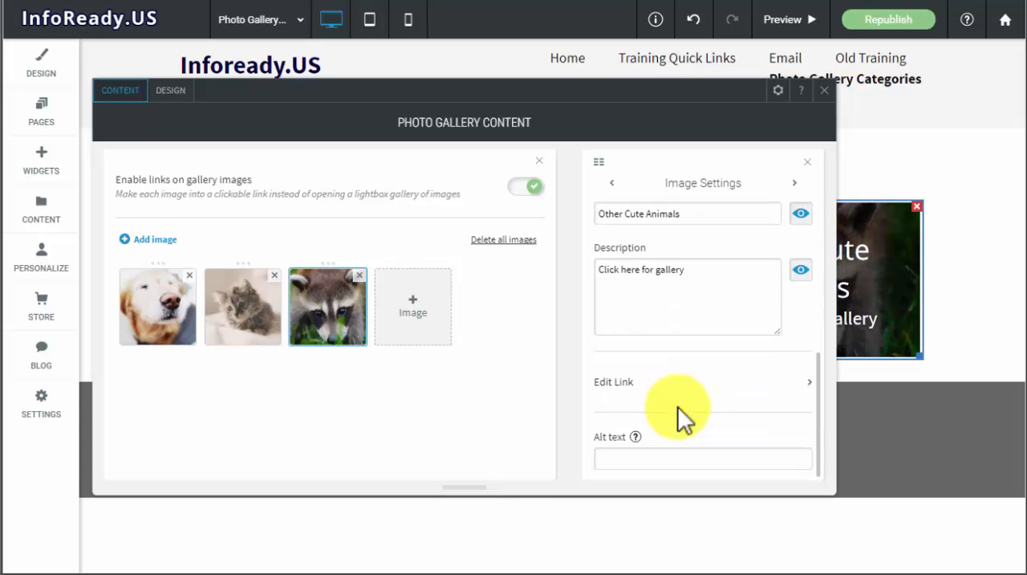
# - Link the dog image in the gallery to the existing page "Dogs & Puppies"
pyautogui.click(156, 300)
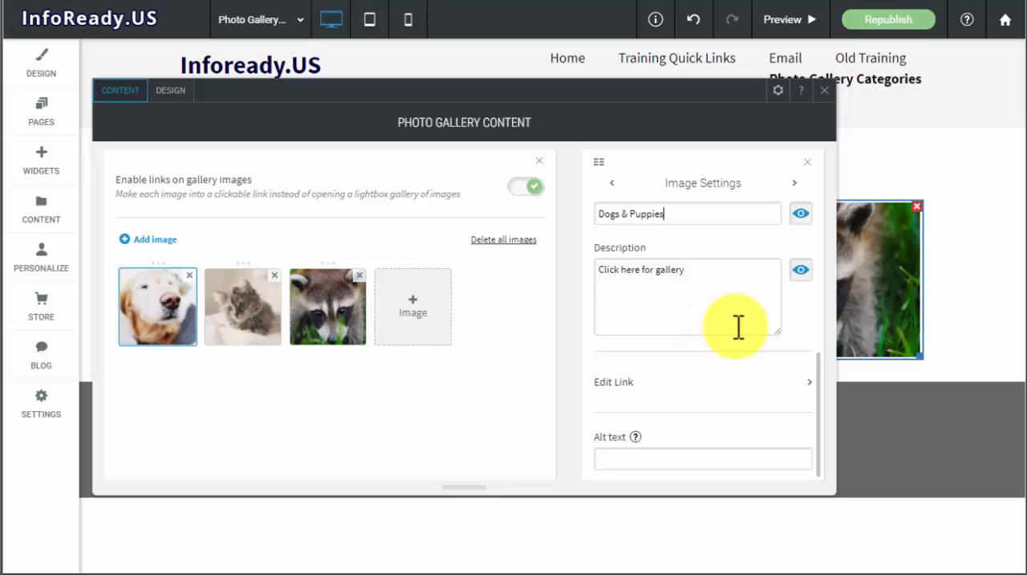
pyautogui.scroll(3, 748, 249)
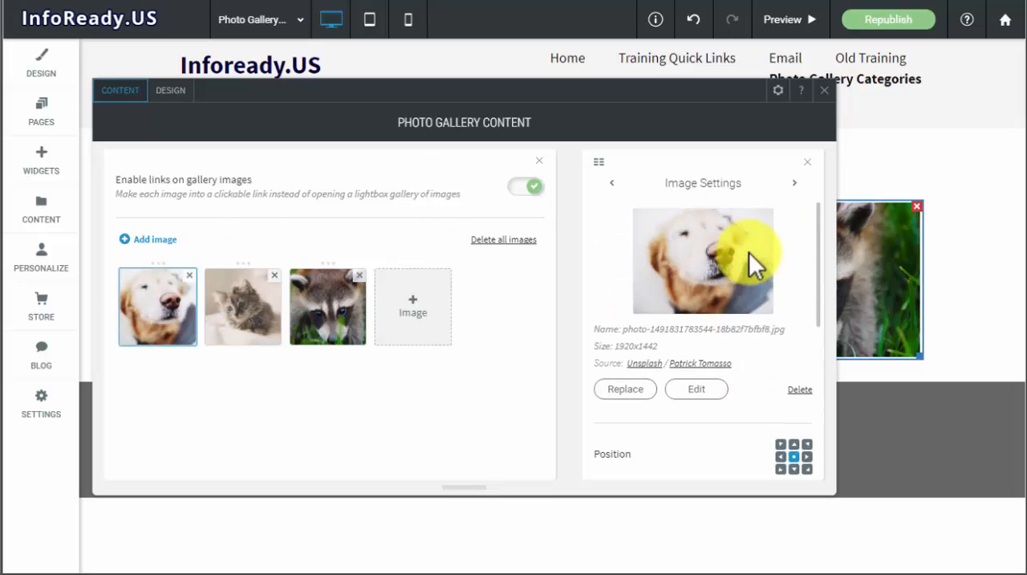
pyautogui.scroll(-3, 749, 252)
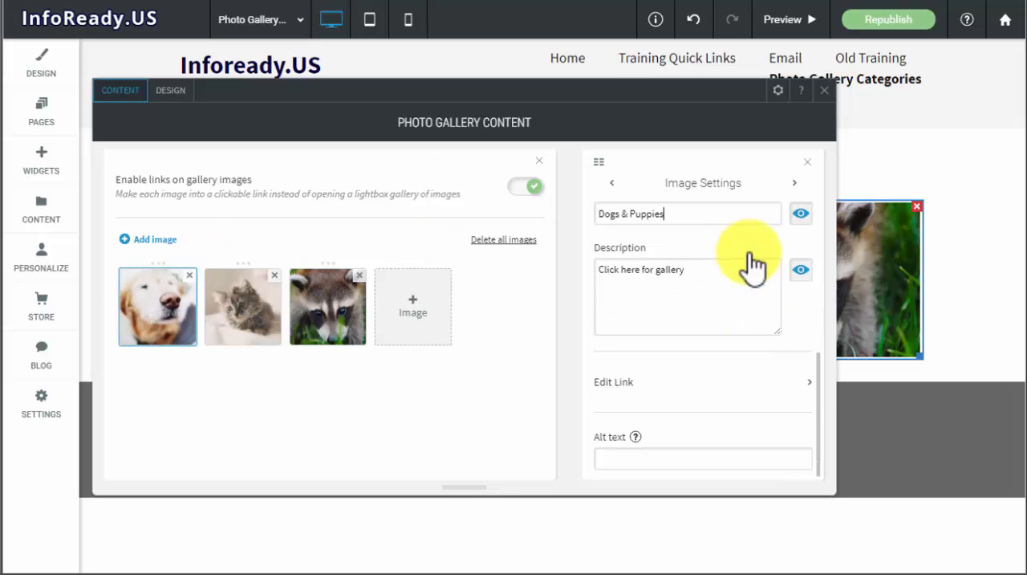
pyautogui.click(617, 383)
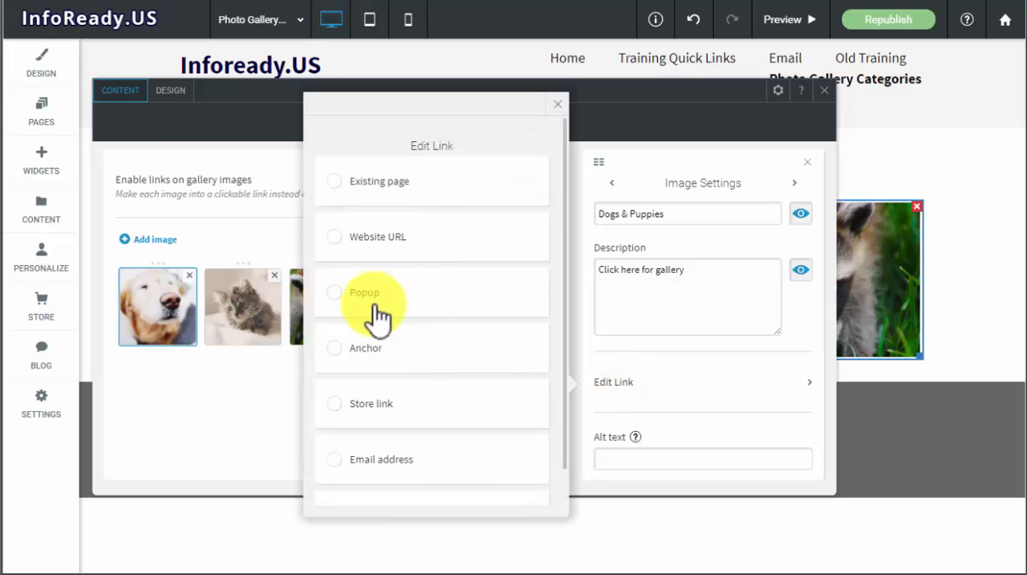
pyautogui.scroll(-2, 378, 249)
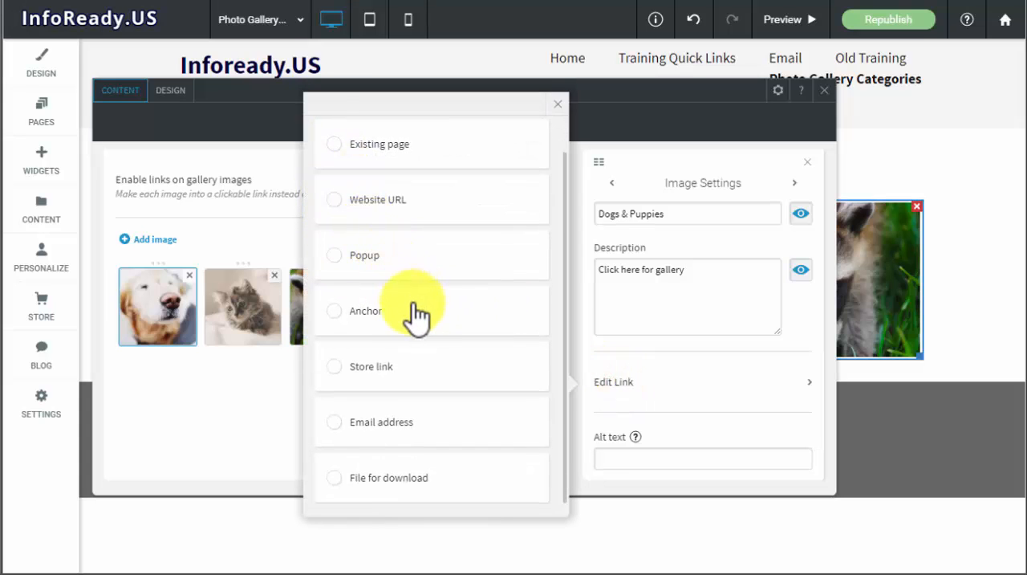
pyautogui.click(335, 152)
pyautogui.click(434, 182)
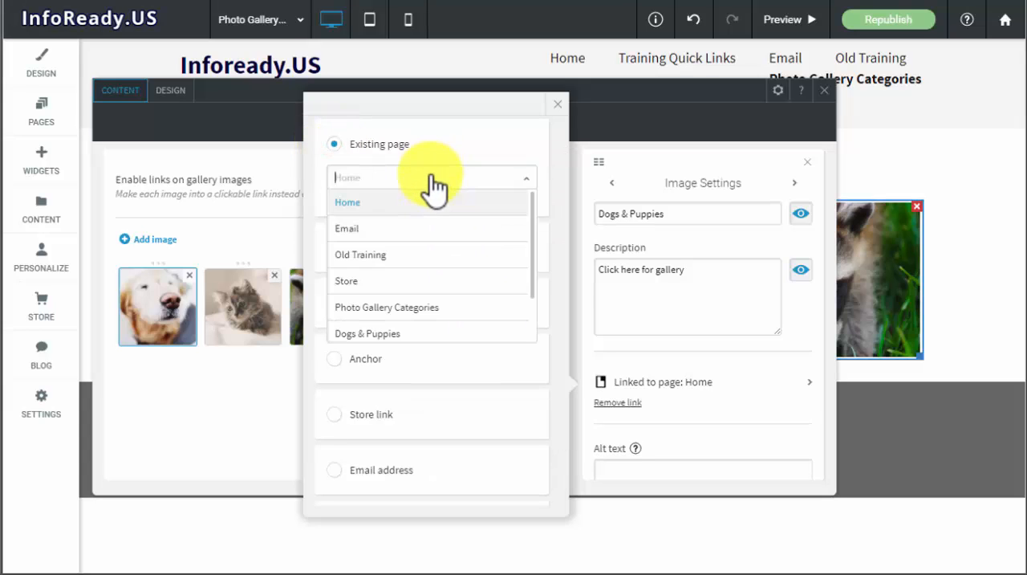
pyautogui.scroll(-2, 425, 238)
pyautogui.click(410, 287)
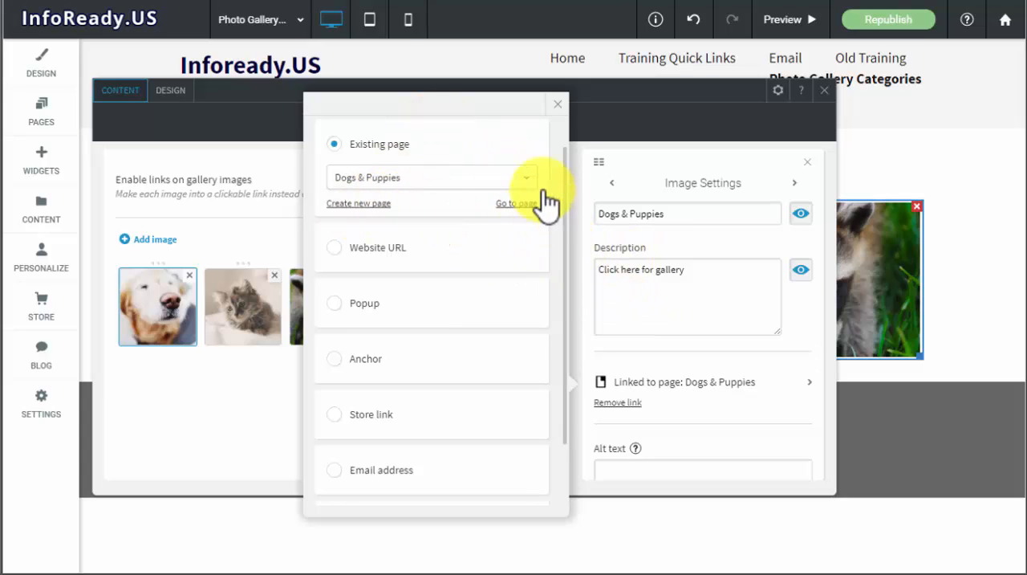
pyautogui.click(558, 109)
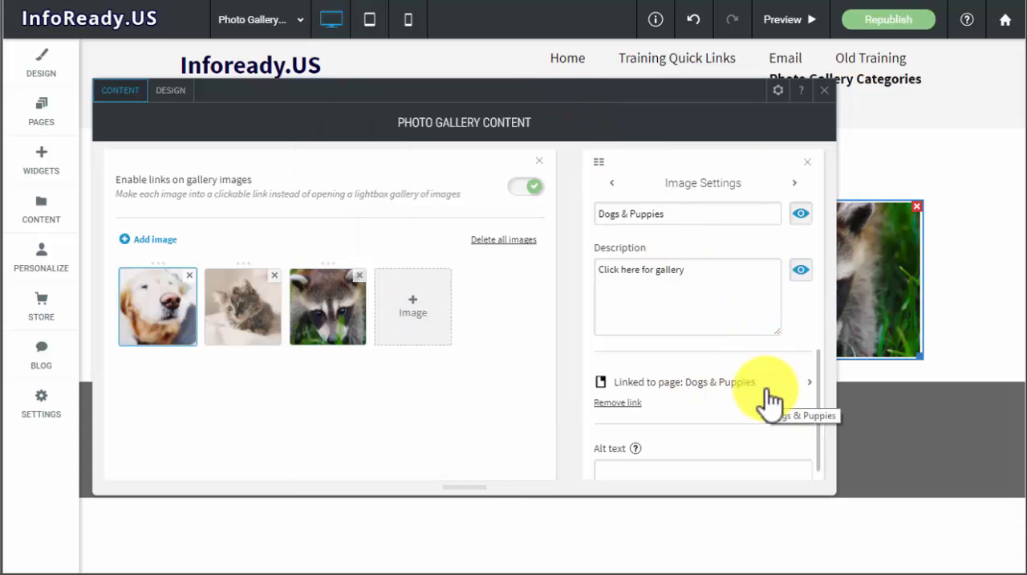
# - Link the kitten image to the existing page "Cats & Kittens"
pyautogui.click(794, 183)
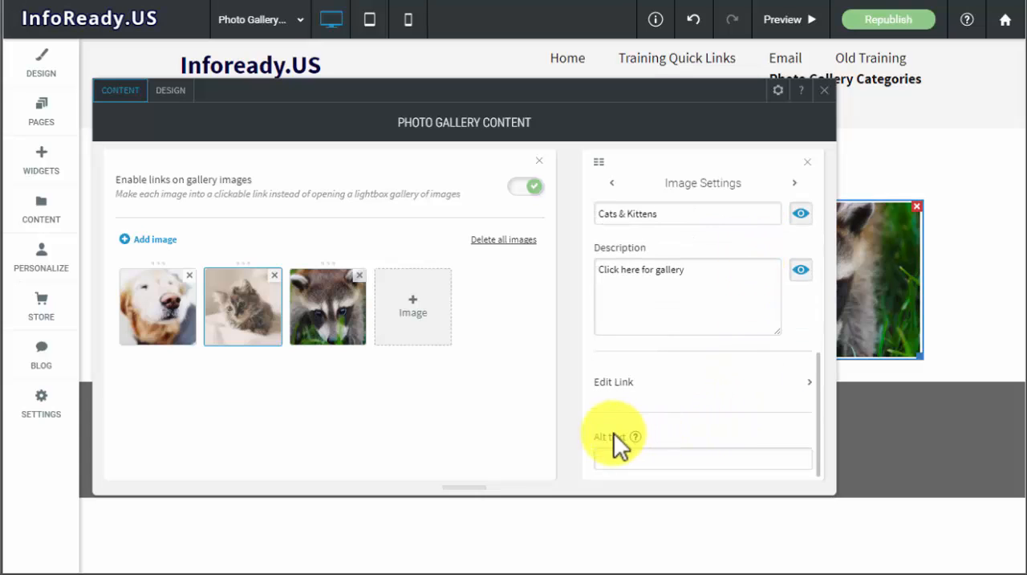
pyautogui.click(662, 379)
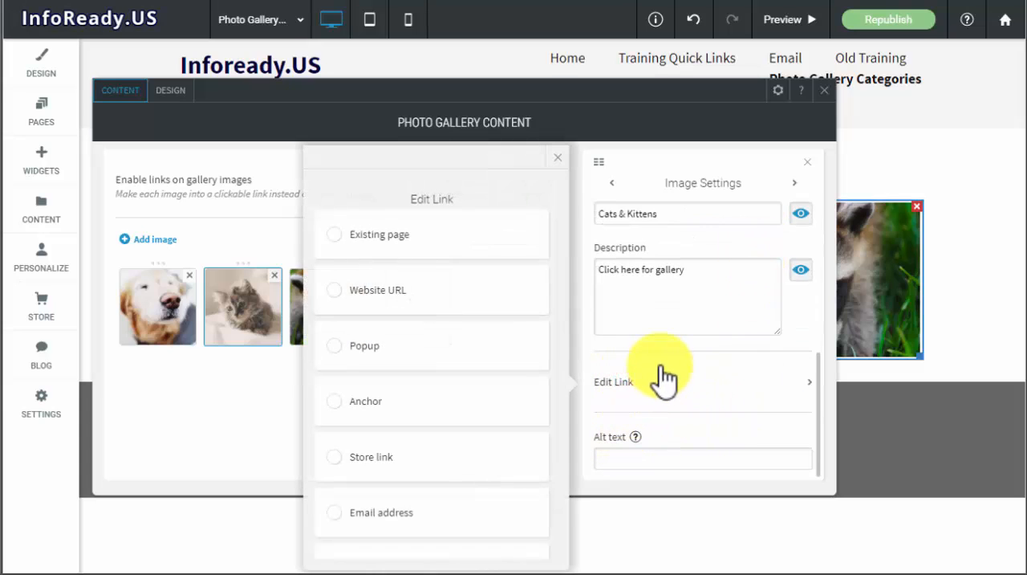
pyautogui.click(347, 243)
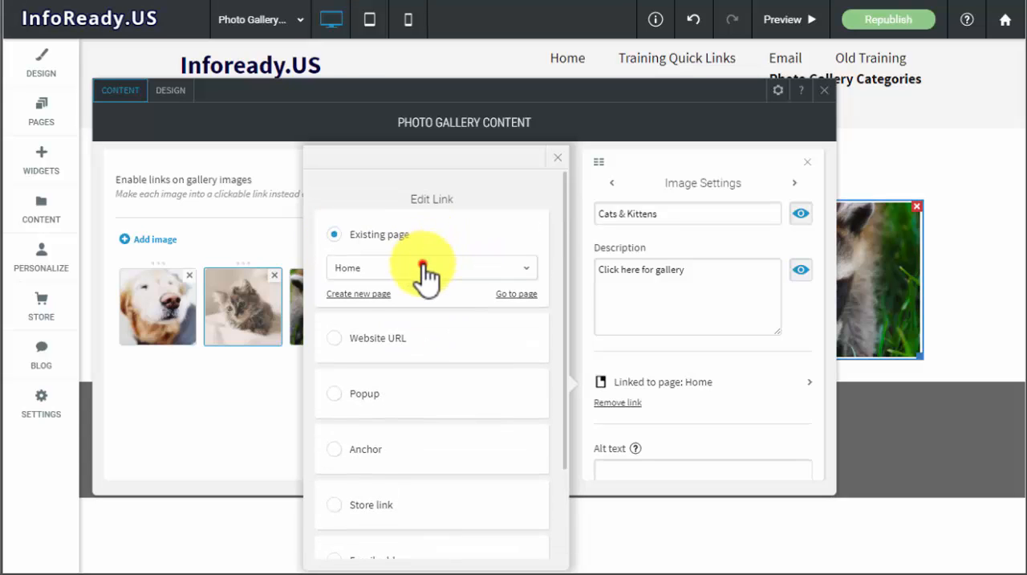
pyautogui.click(423, 267)
pyautogui.scroll(-5, 420, 309)
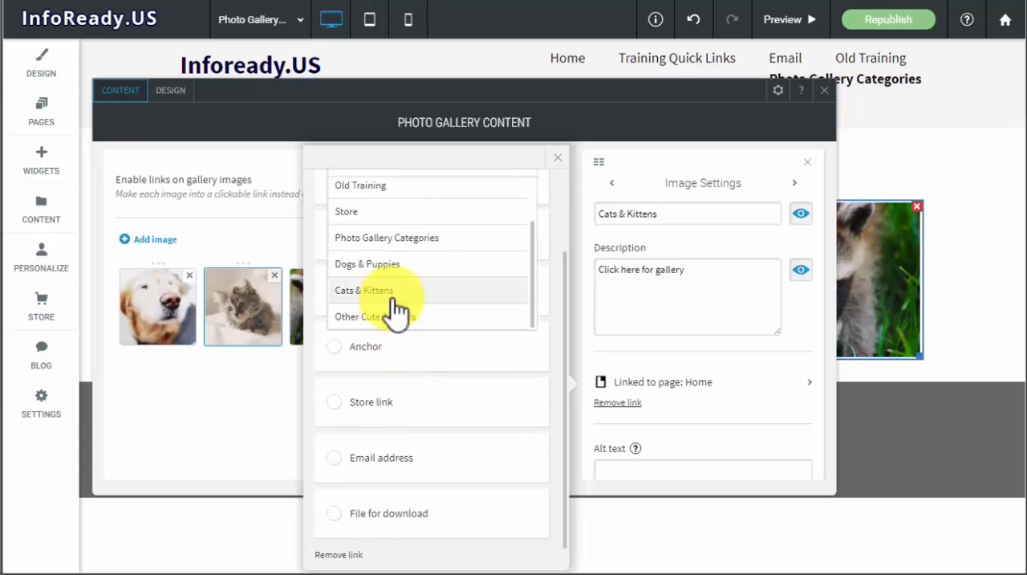
pyautogui.click(393, 298)
pyautogui.click(734, 386)
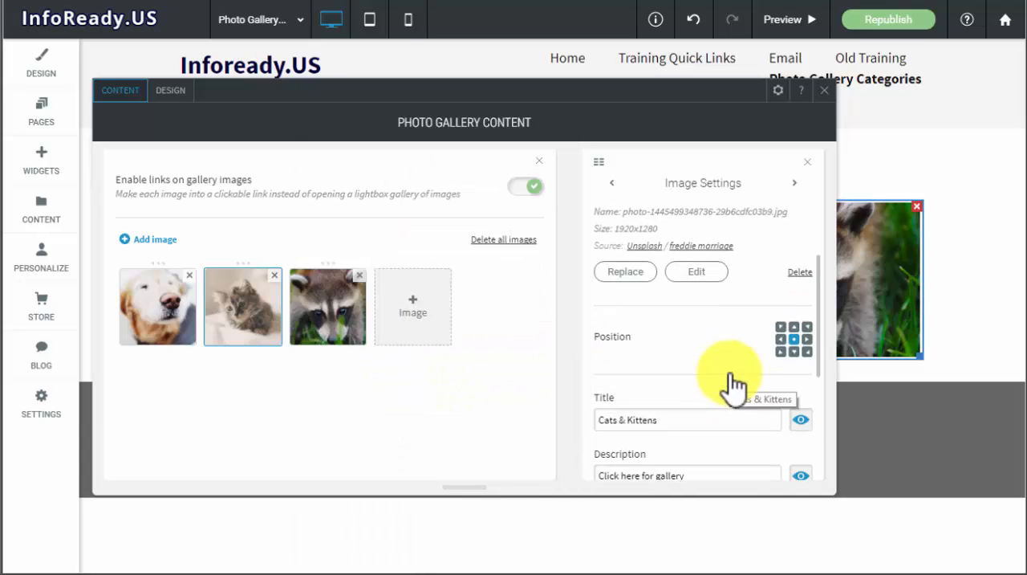
# - Link the raccoon image to the existing page "Other Cute Animals" and close the gallery settings
pyautogui.scroll(2, 770, 289)
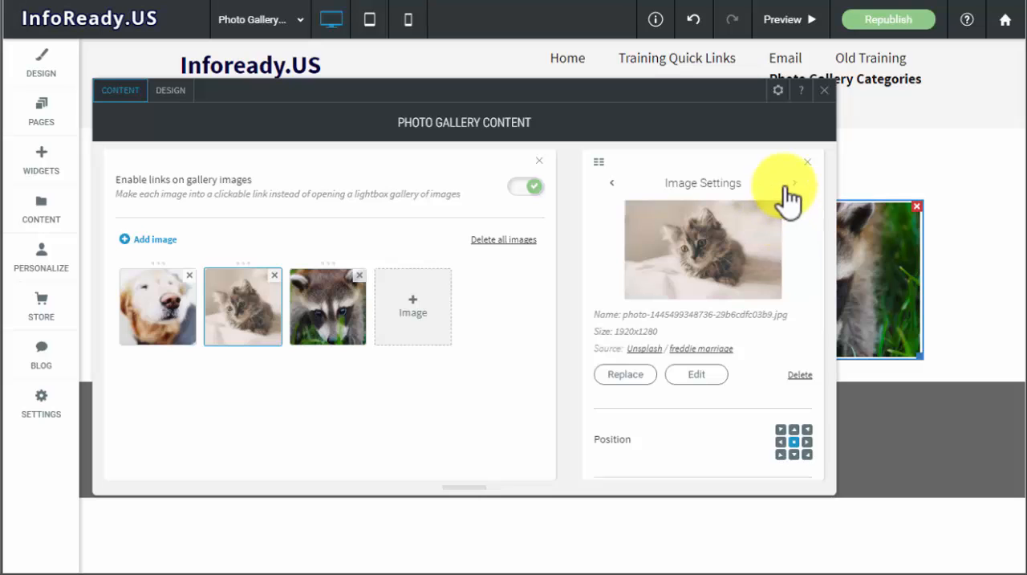
pyautogui.click(791, 187)
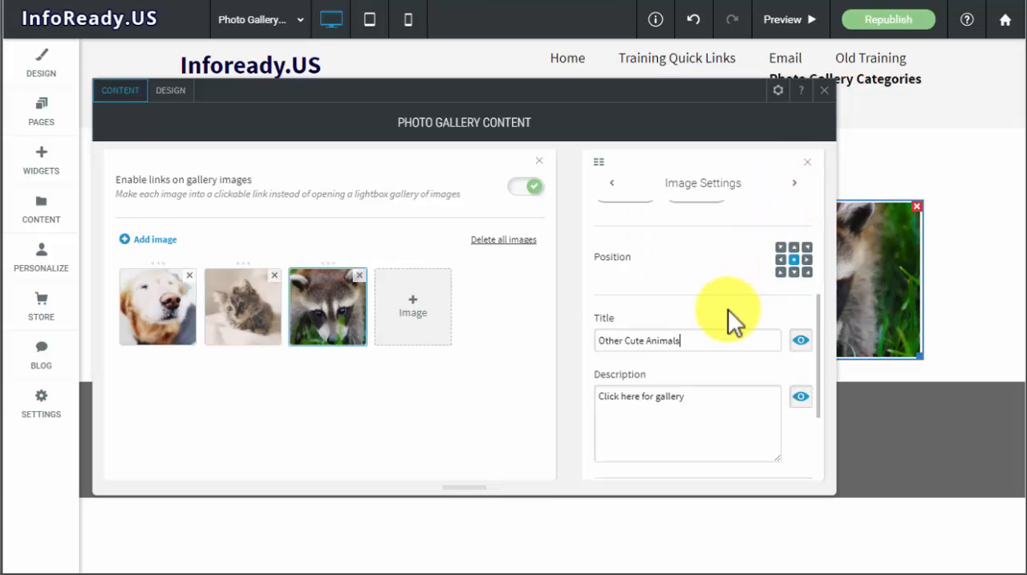
pyautogui.scroll(-2, 728, 309)
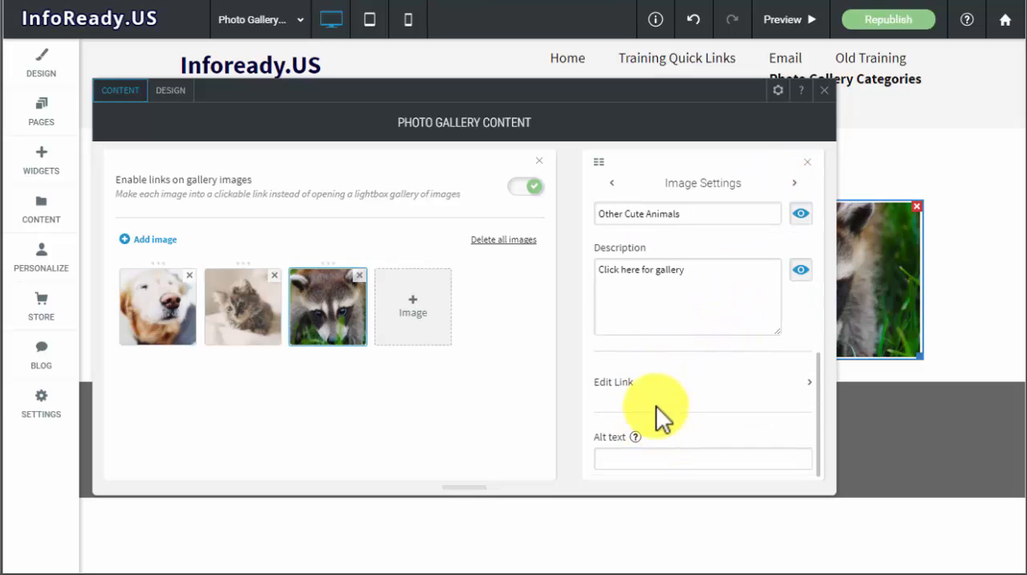
pyautogui.click(630, 390)
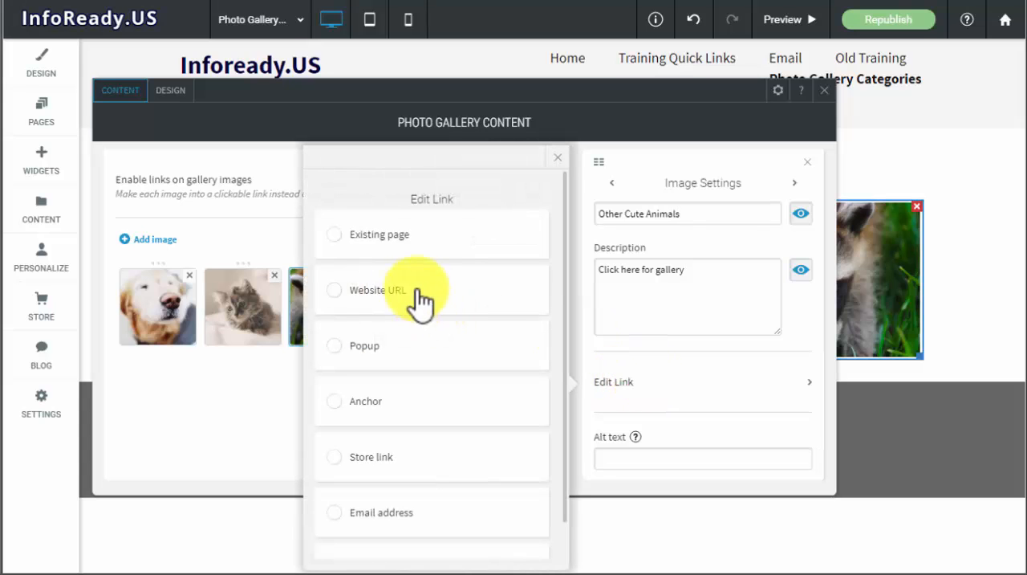
pyautogui.click(369, 238)
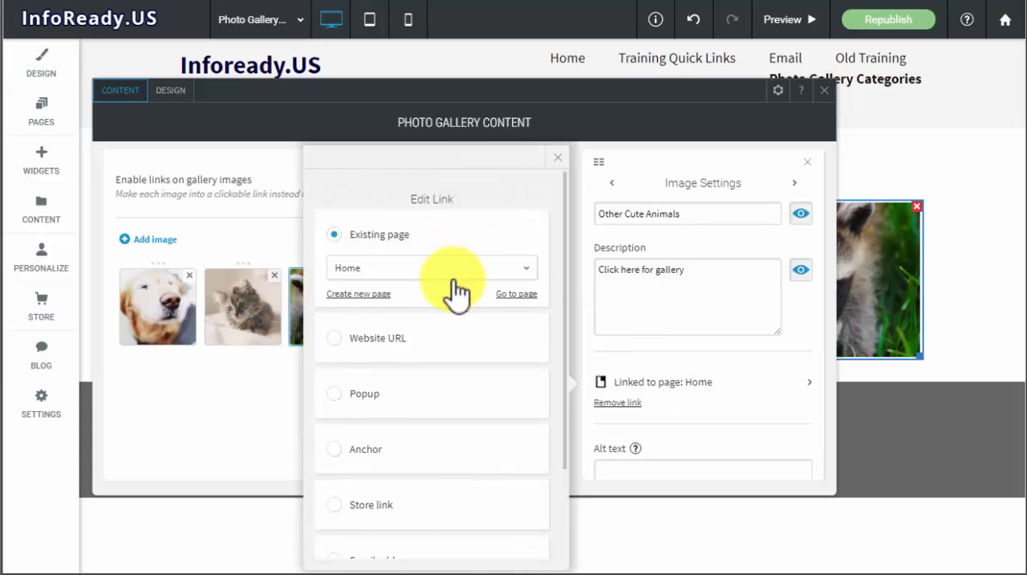
pyautogui.click(455, 277)
pyautogui.scroll(-1, 454, 343)
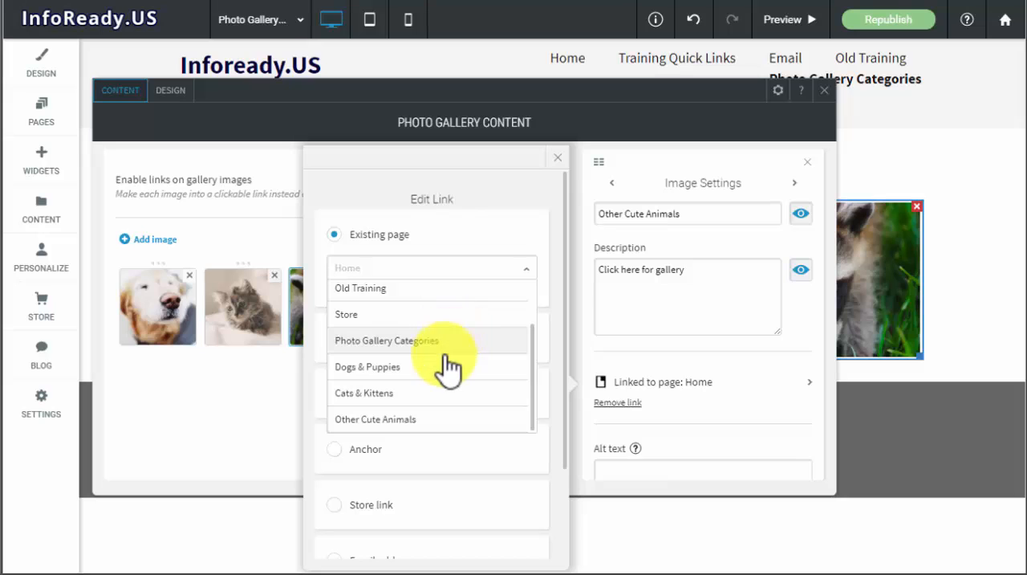
pyautogui.click(419, 419)
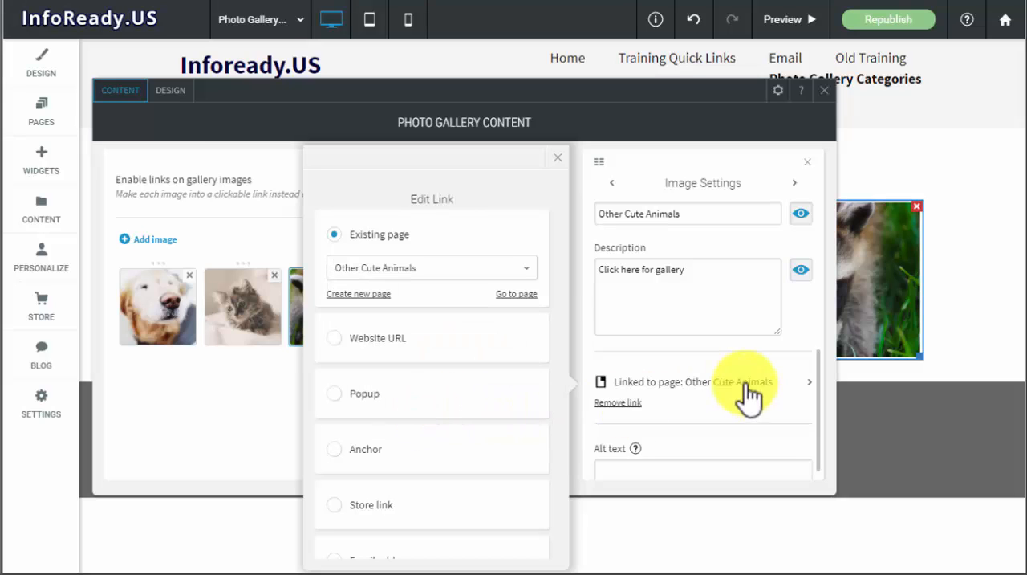
pyautogui.click(558, 158)
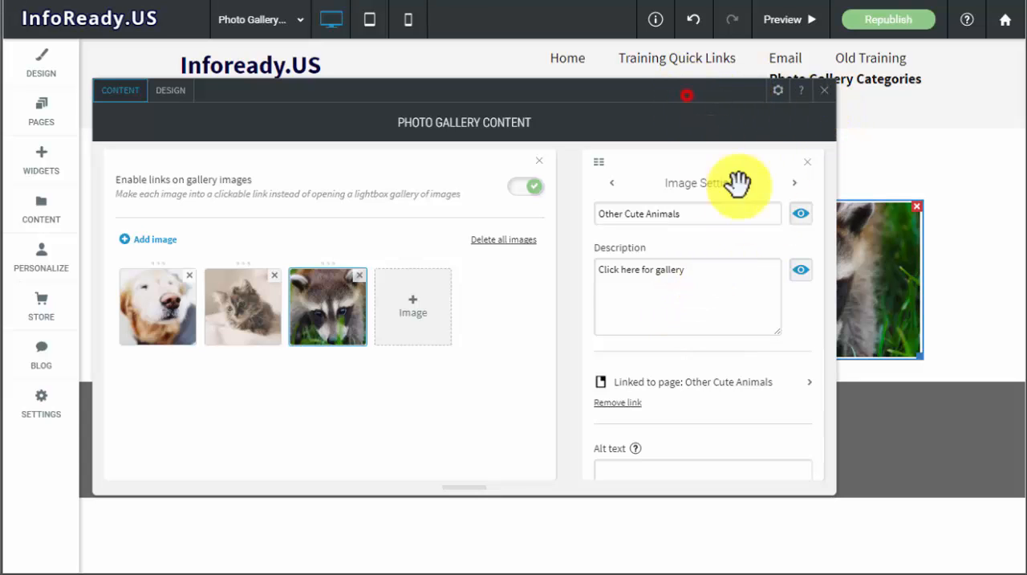
pyautogui.moveTo(739, 186); pyautogui.dragTo(765, 77)
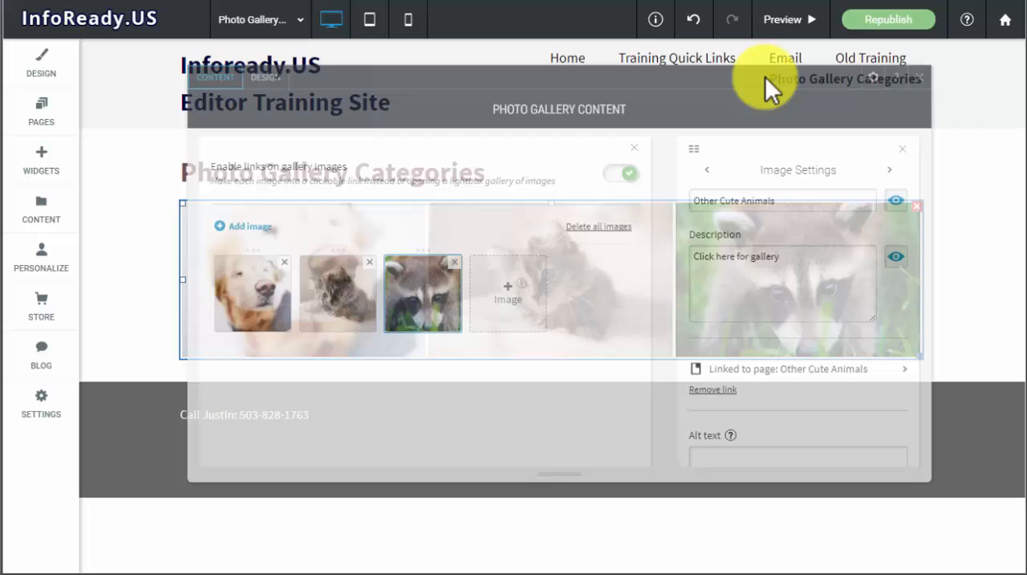
pyautogui.moveTo(888, 82); pyautogui.dragTo(890, 82)
pyautogui.click(906, 79)
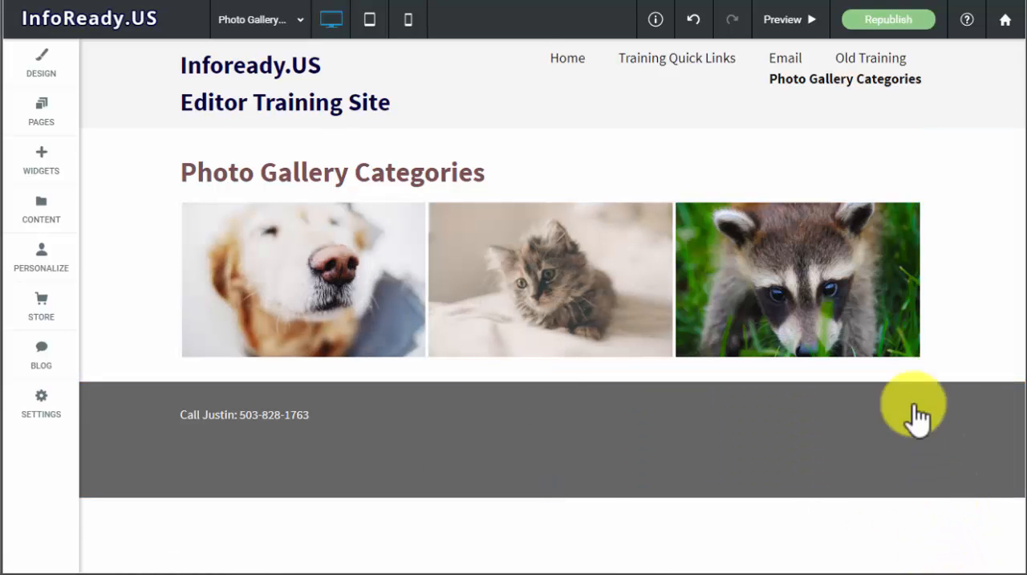
# - Preview the site and follow the dog image's link to look through the Dogs & Puppies gallery
pyautogui.click(786, 31)
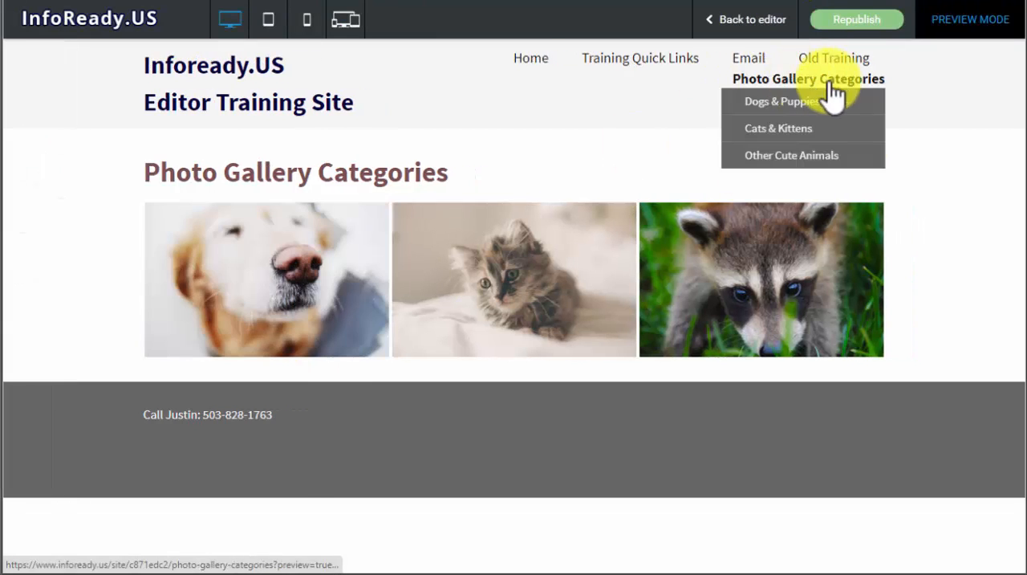
pyautogui.moveTo(816, 107)
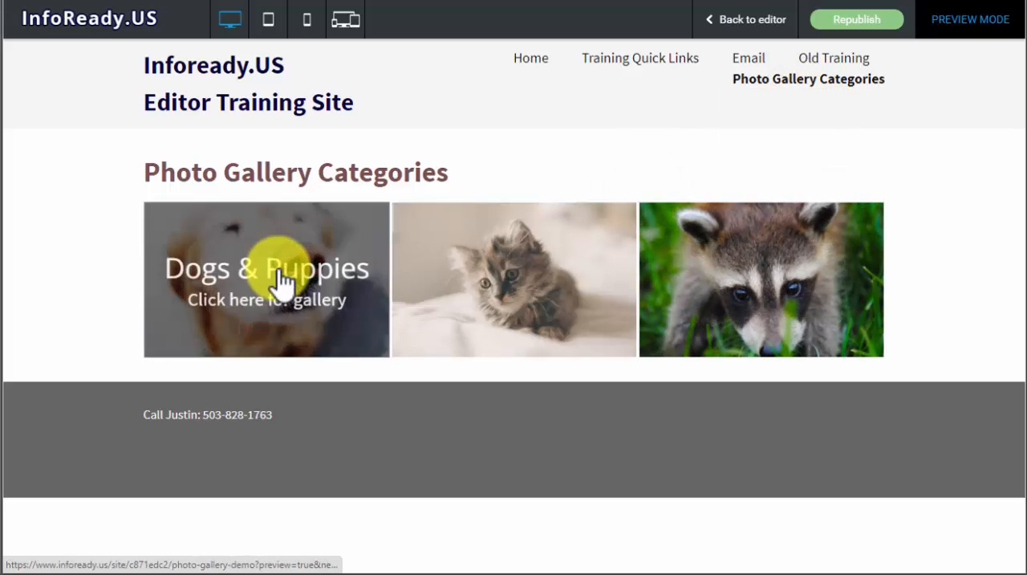
pyautogui.click(281, 276)
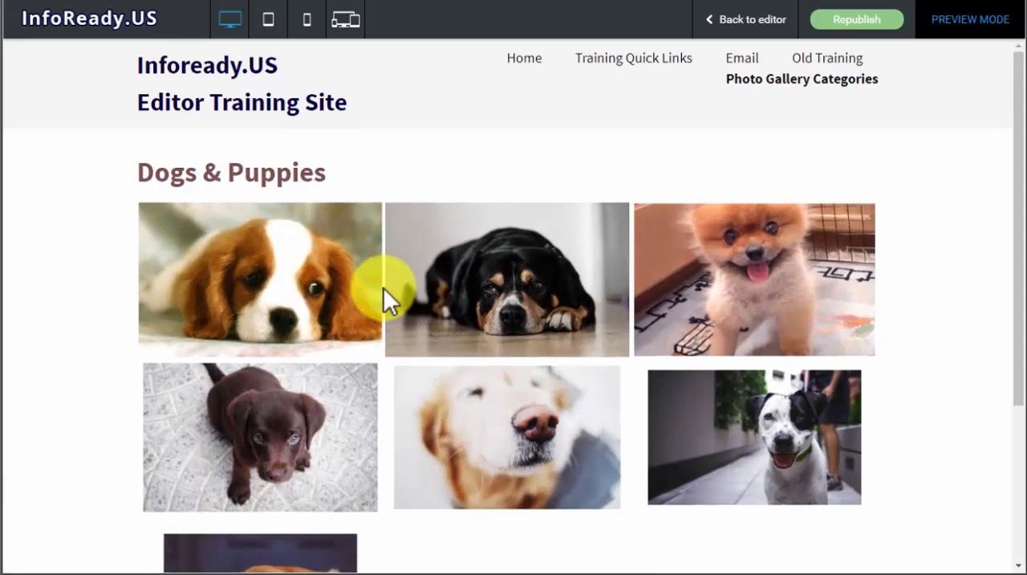
pyautogui.scroll(-3, 630, 303)
pyautogui.scroll(3, 630, 304)
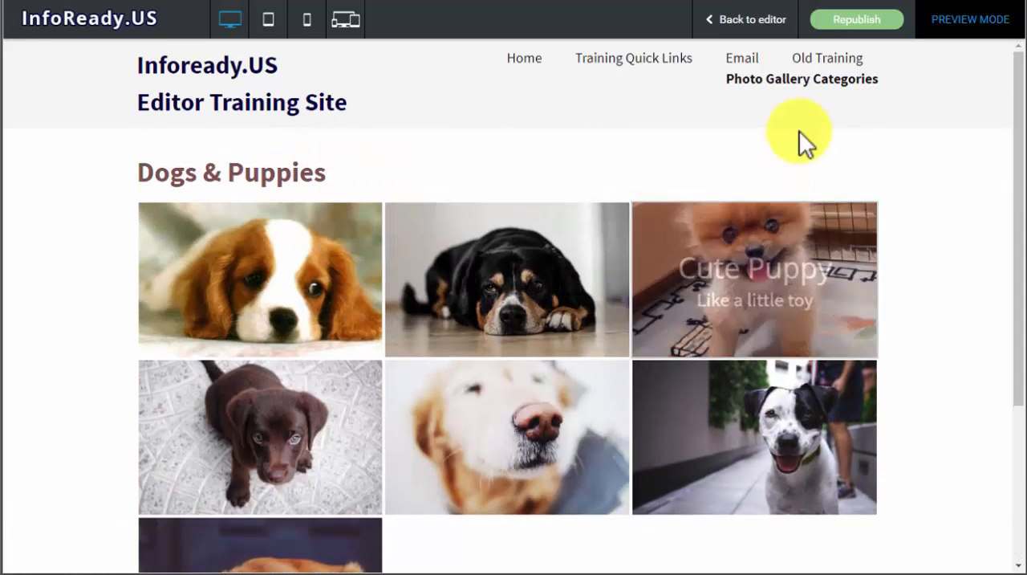
# - View the Cats & Kittens page through the site navigation and return to the Photo Gallery Categories page
pyautogui.moveTo(791, 81)
pyautogui.click(763, 137)
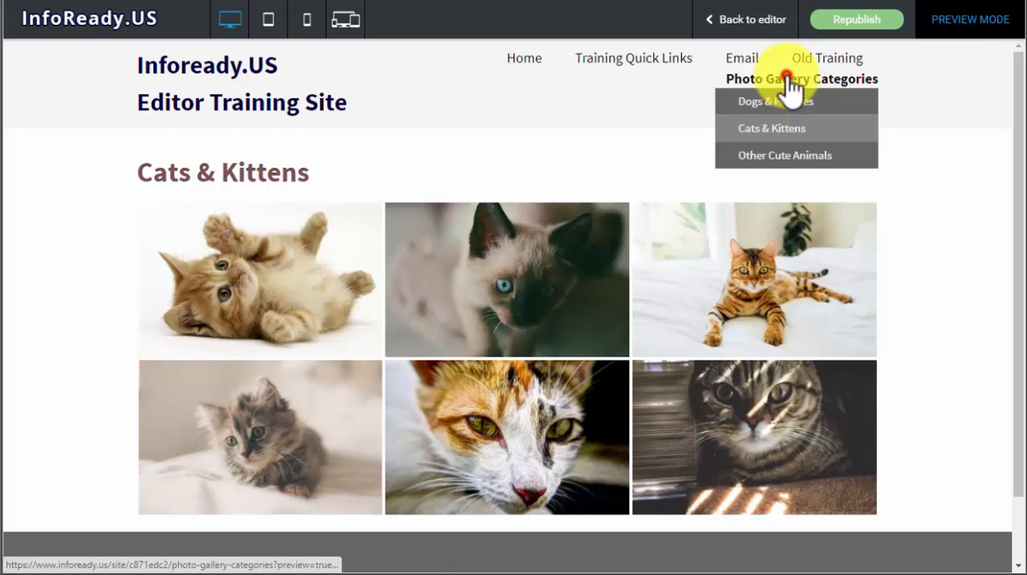
pyautogui.click(791, 80)
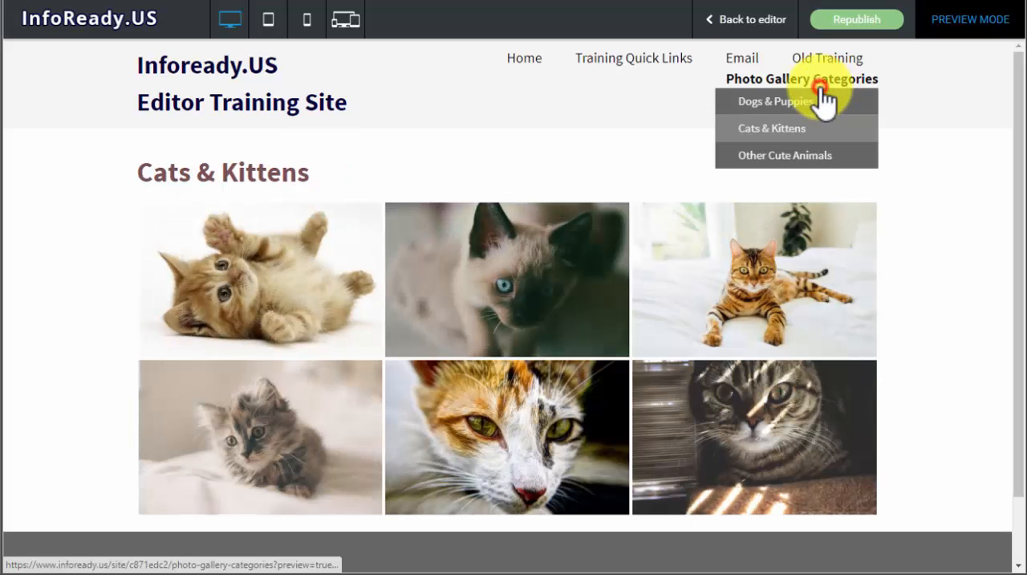
pyautogui.click(823, 100)
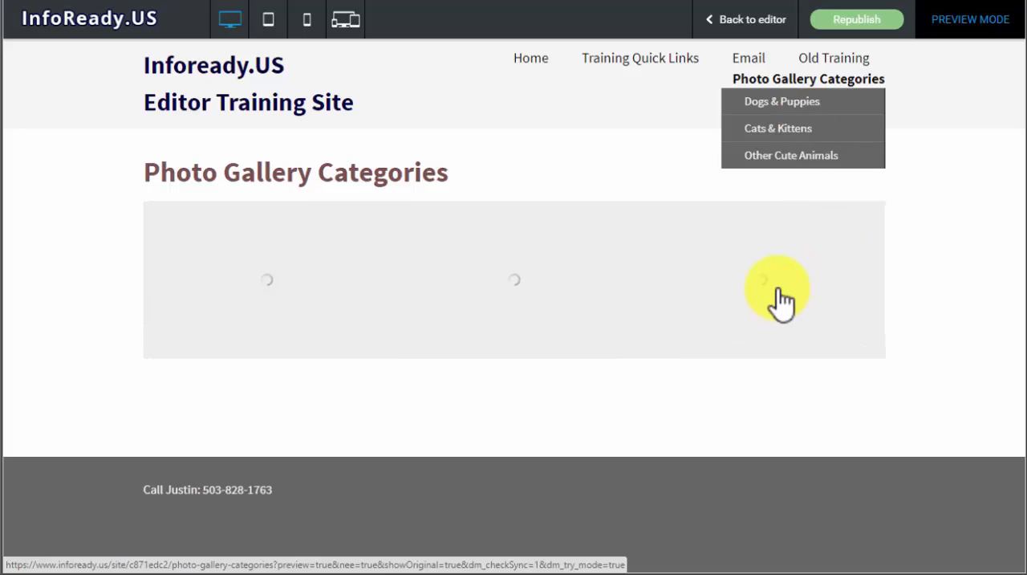
# - Follow the raccoon image's link and look over the Other Cute Animals gallery
pyautogui.click(783, 301)
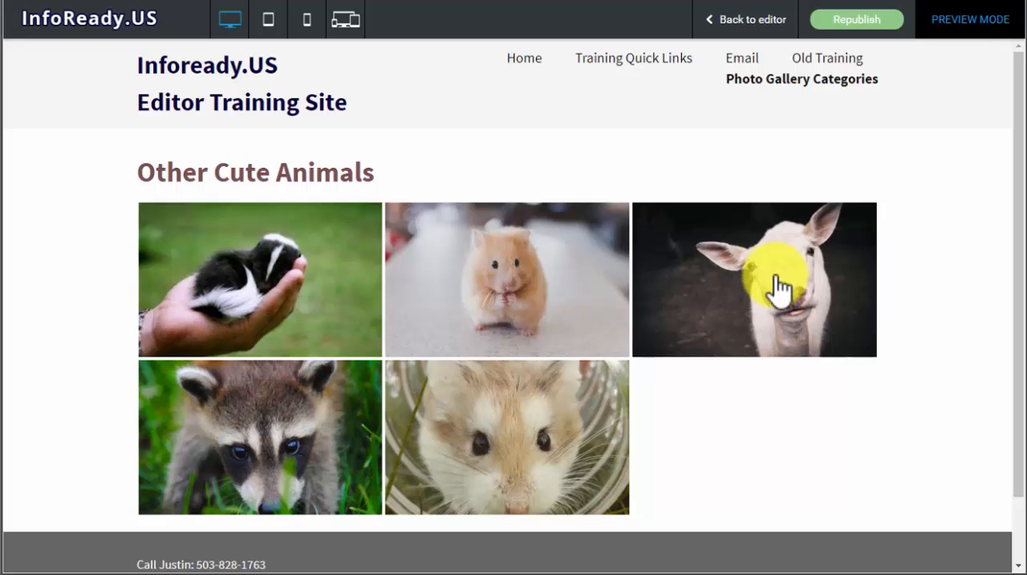
pyautogui.scroll(-1, 775, 245)
pyautogui.scroll(1, 773, 245)
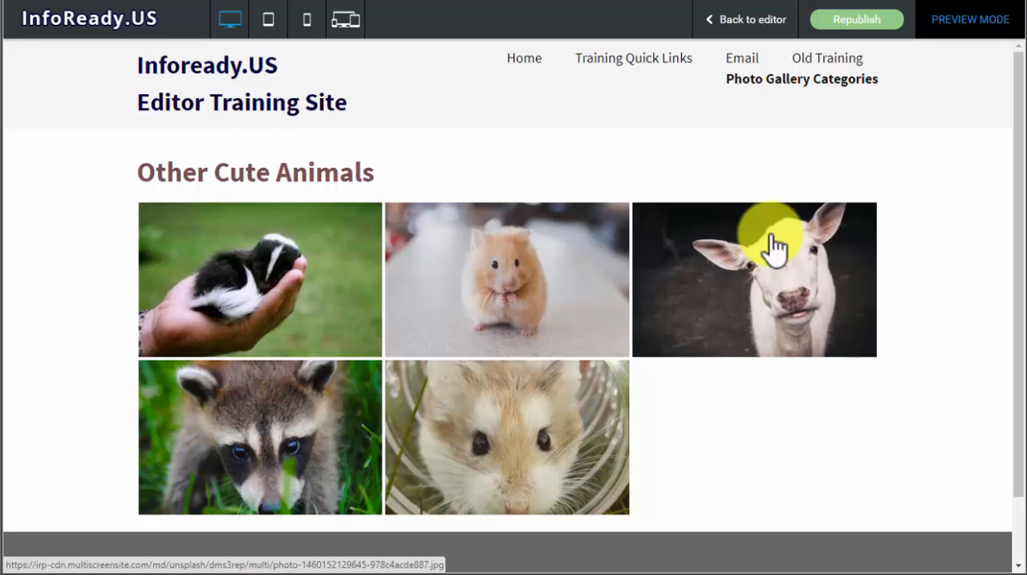
# - View the hamster photo from the Other Cute Animals gallery enlarged and close the enlarged view
pyautogui.moveTo(292, 253)
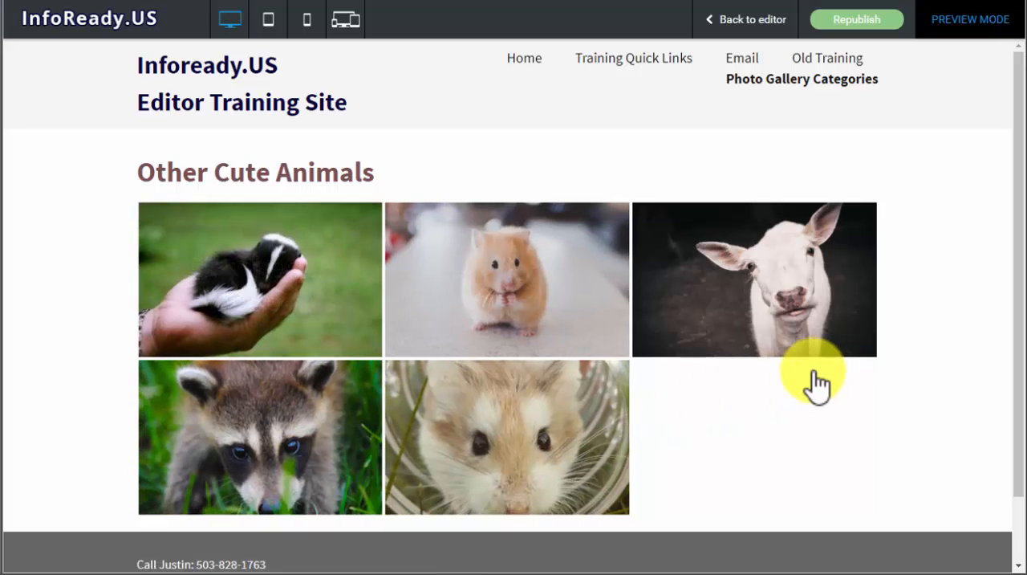
pyautogui.click(549, 268)
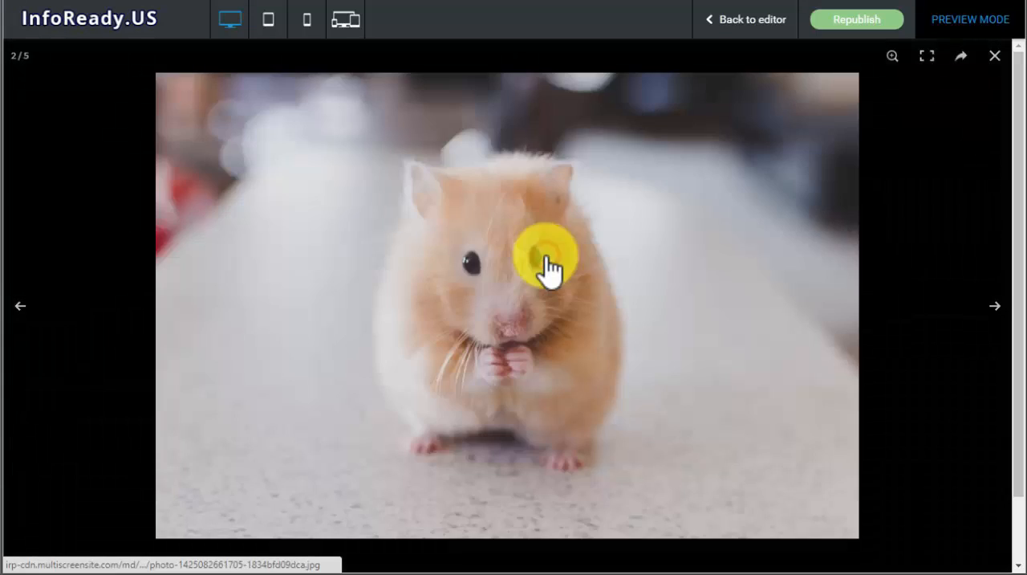
pyautogui.click(951, 141)
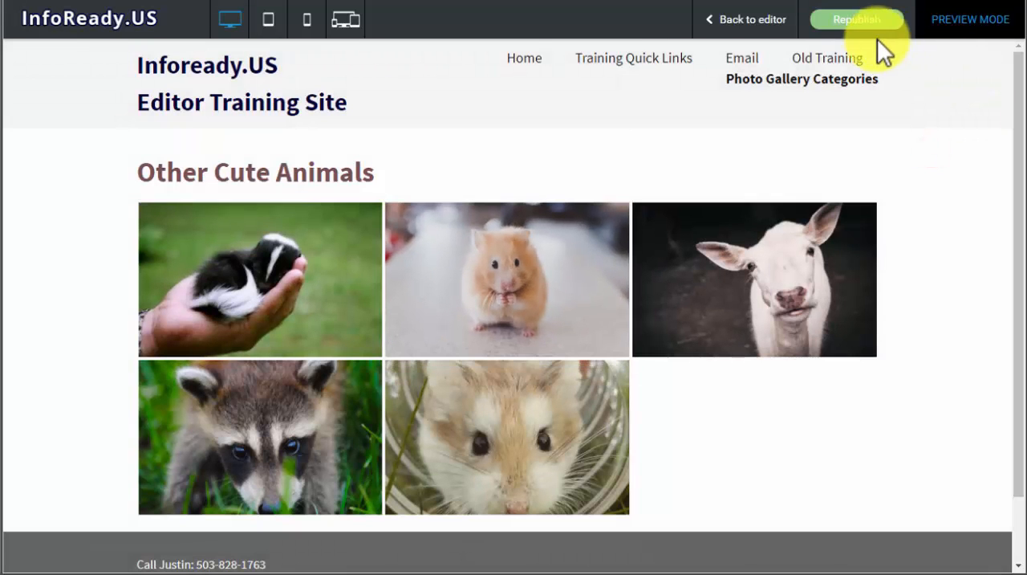
# - Return to the editor and look at the link setting of the Photo Gallery Categories page's gallery, leaving it as it is
pyautogui.click(775, 24)
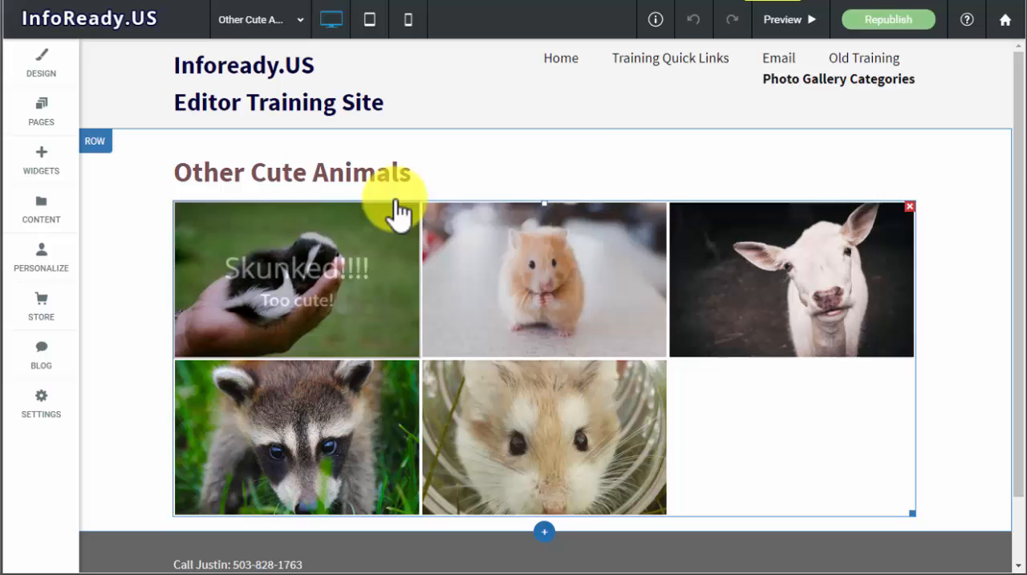
pyautogui.click(795, 81)
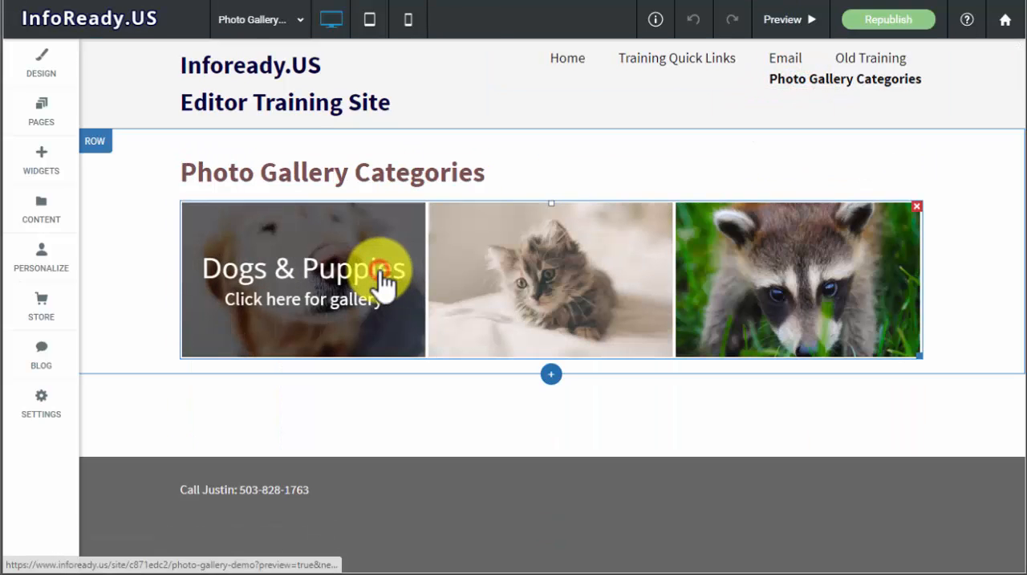
pyautogui.click(384, 282)
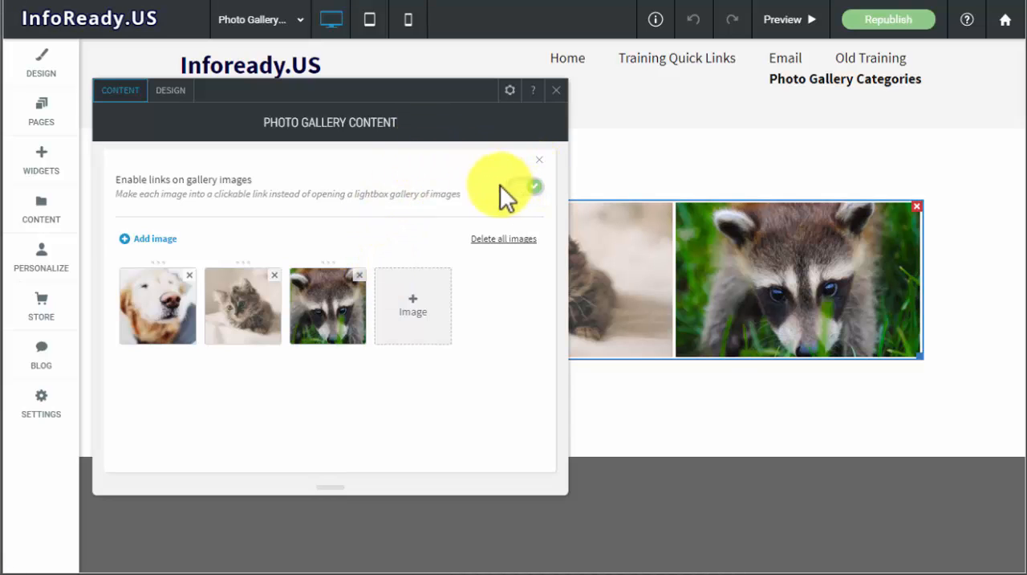
pyautogui.click(559, 90)
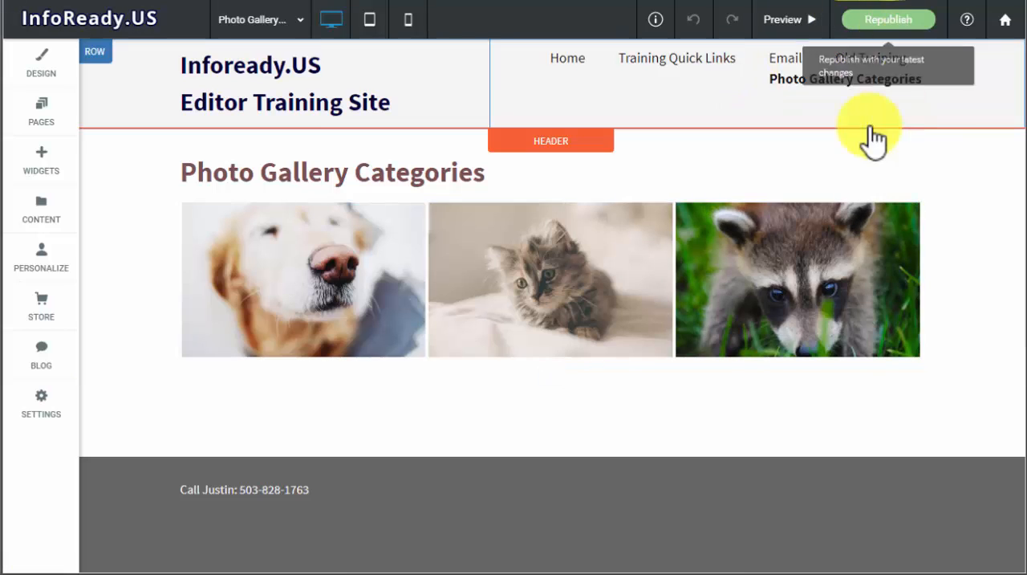
# - Open the Other Cute Animals page and duplicate it as a new page named Rodents
pyautogui.moveTo(850, 79)
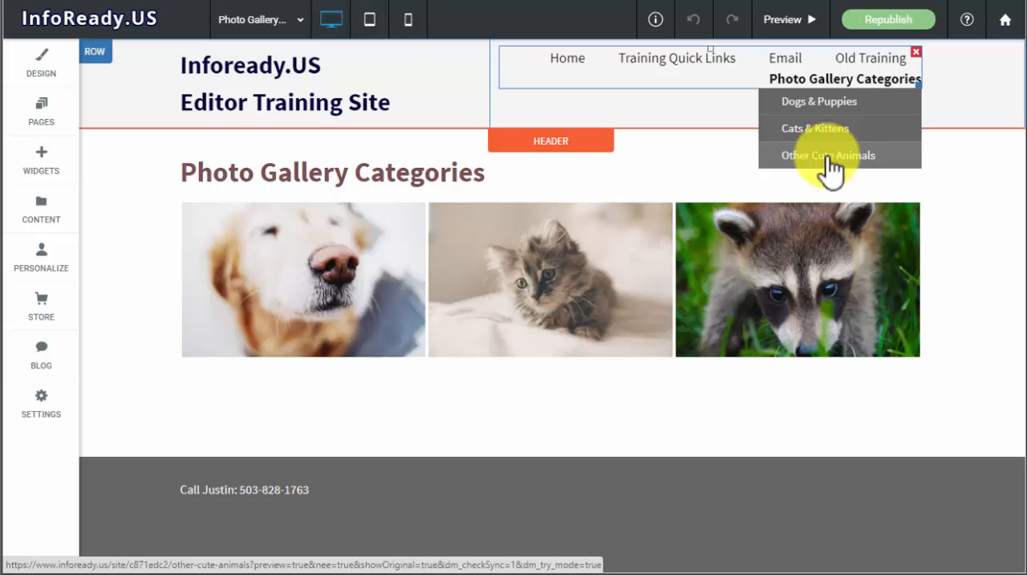
pyautogui.click(830, 157)
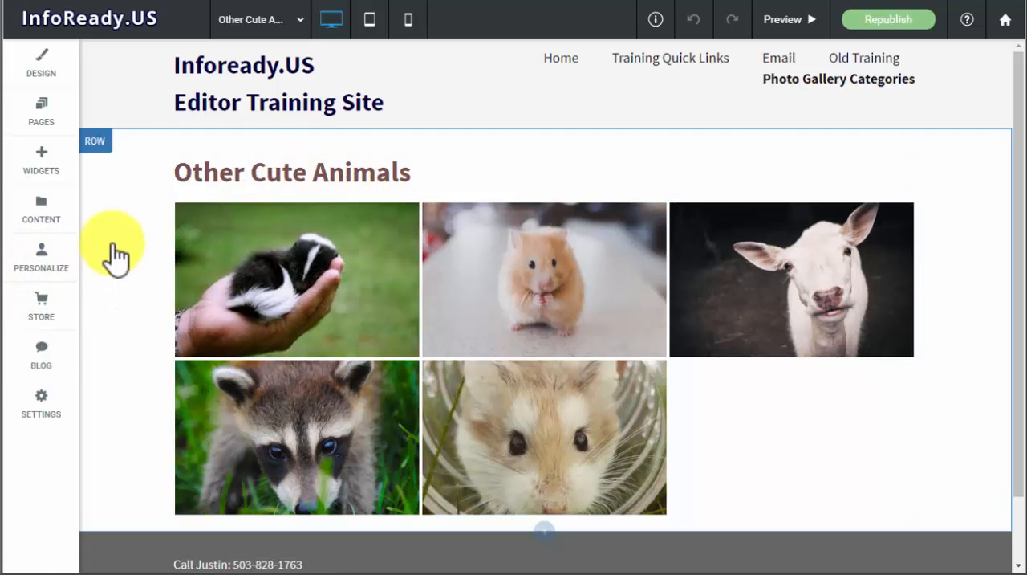
pyautogui.click(39, 112)
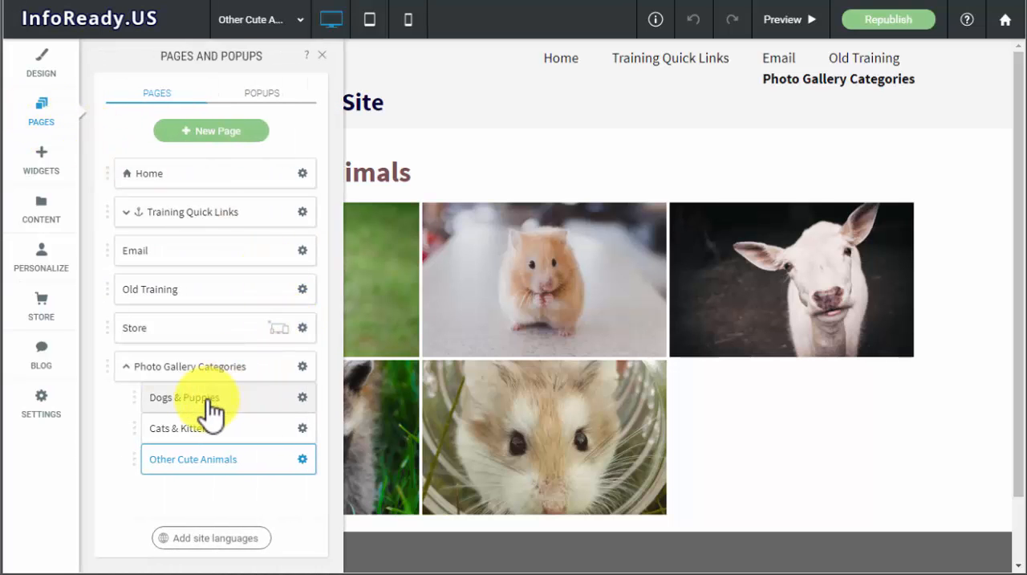
pyautogui.click(302, 459)
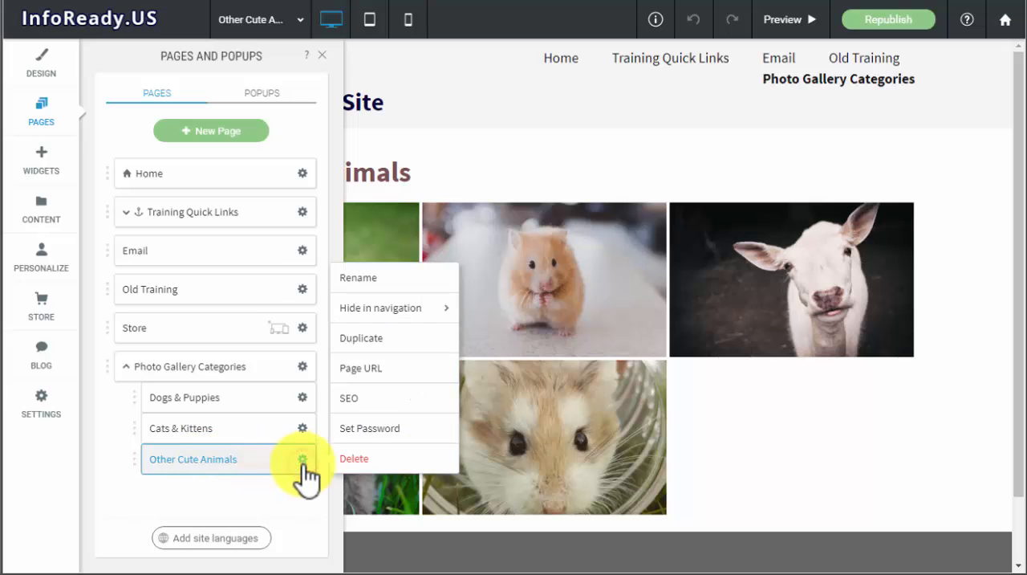
pyautogui.click(384, 341)
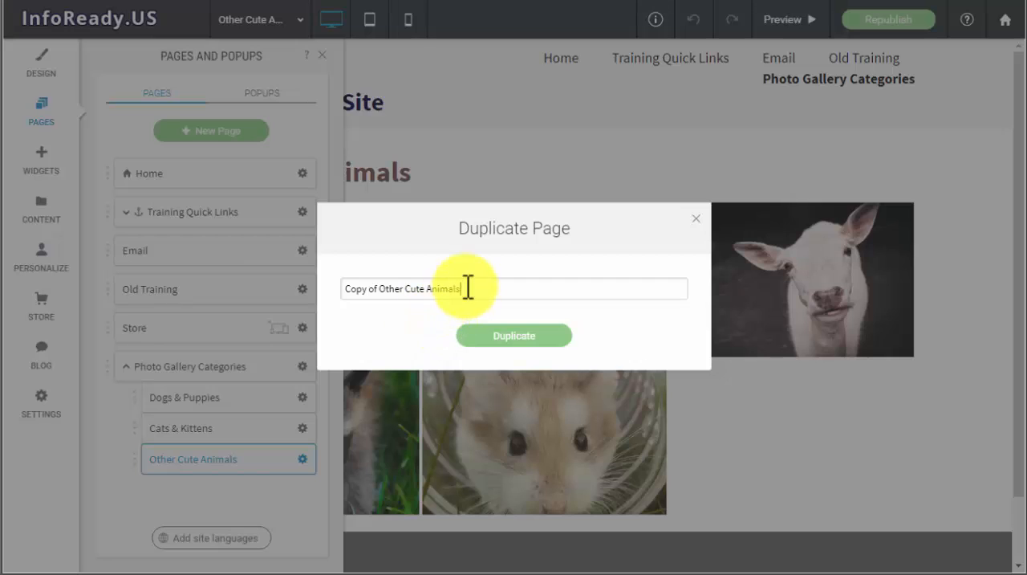
pyautogui.moveTo(467, 286); pyautogui.dragTo(281, 299)
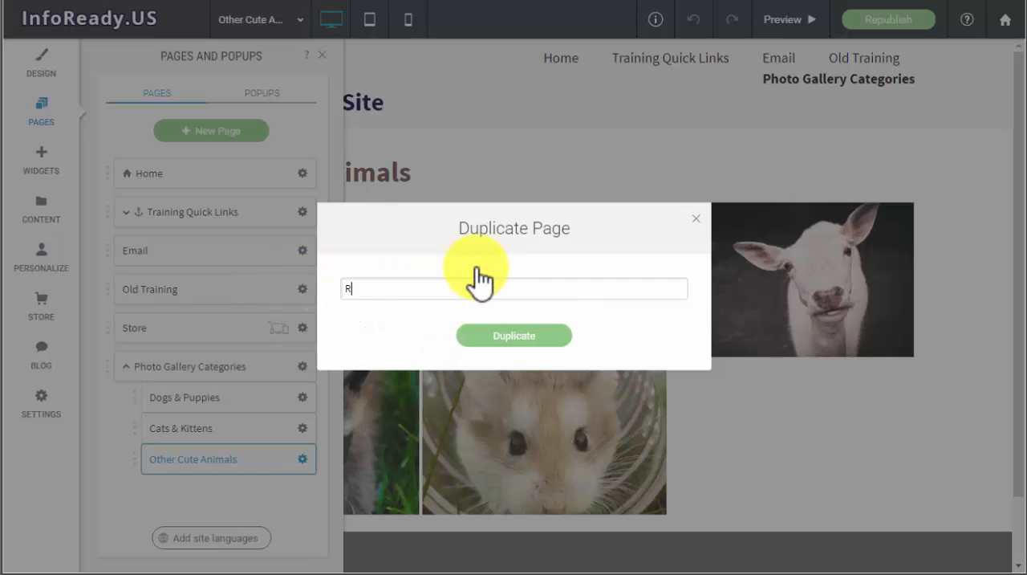
pyautogui.click(518, 337)
# - Nest the Rodents page under Photo Gallery Categories, after Other Cute Animals, and close the page list
pyautogui.click(124, 500)
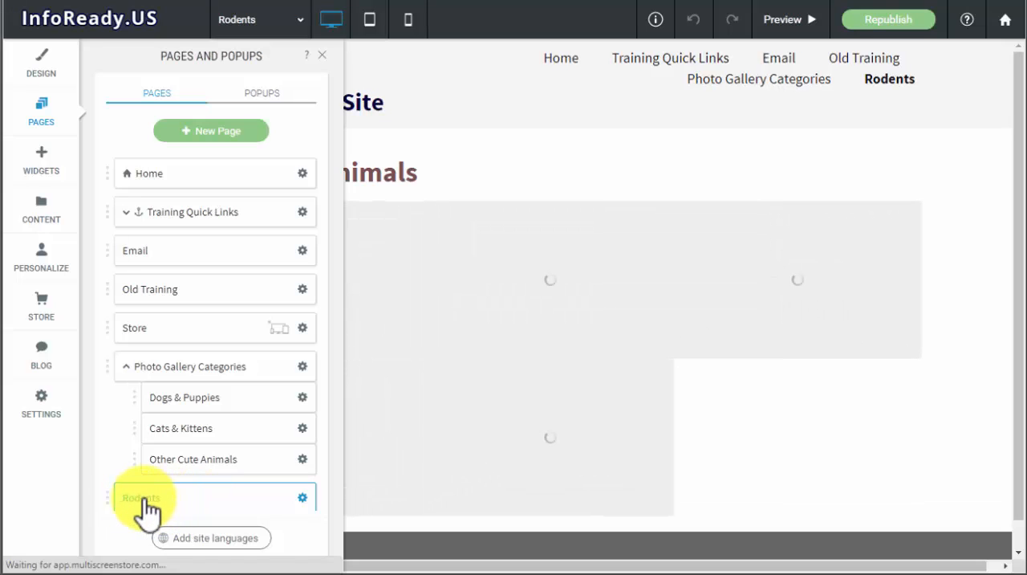
pyautogui.moveTo(147, 510); pyautogui.dragTo(213, 494)
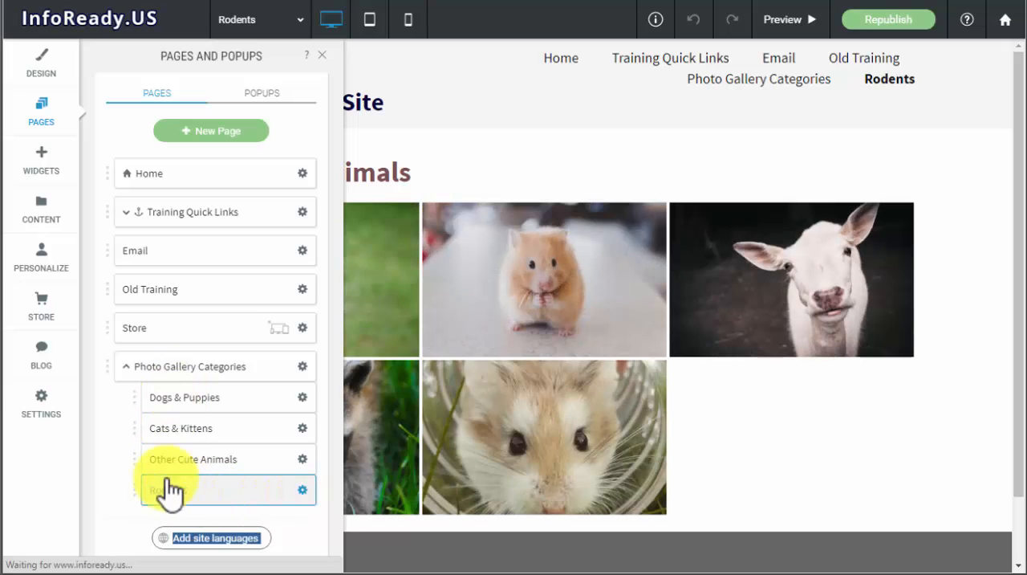
pyautogui.click(324, 53)
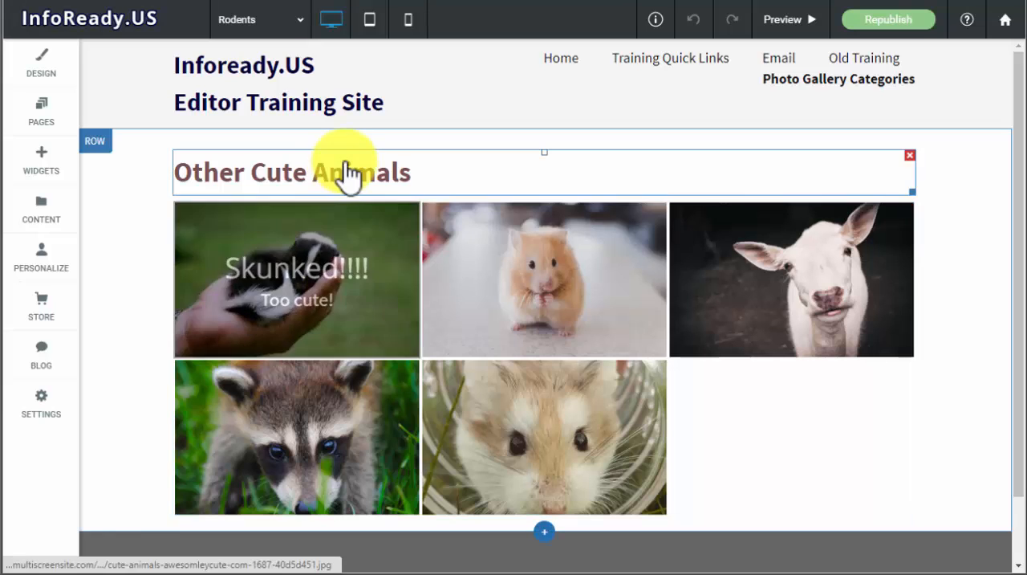
# - Change the heading on the Rodents page to "Rodents"
pyautogui.click(374, 175)
pyautogui.moveTo(429, 177); pyautogui.dragTo(74, 173)
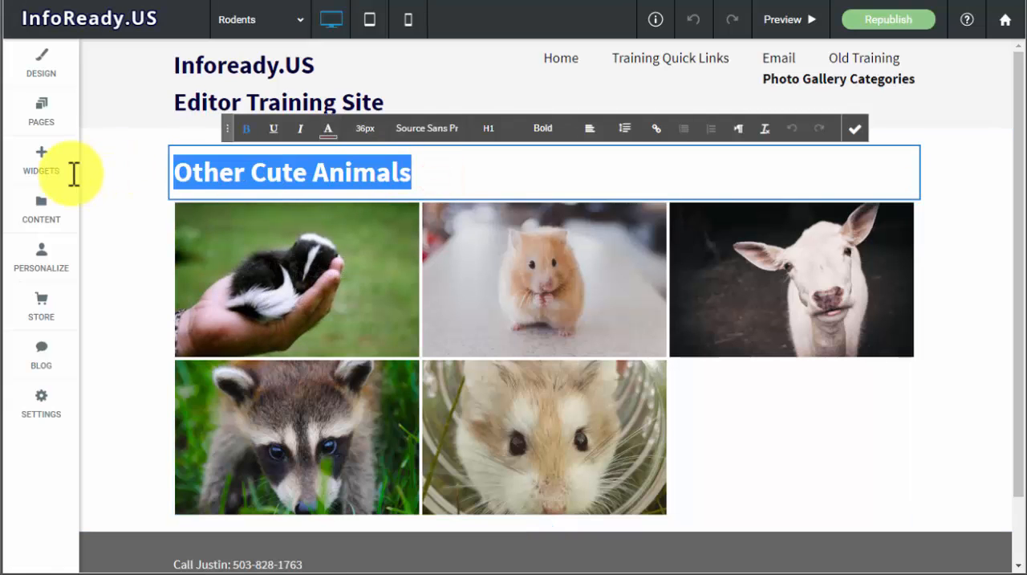
pyautogui.write('Rodents')
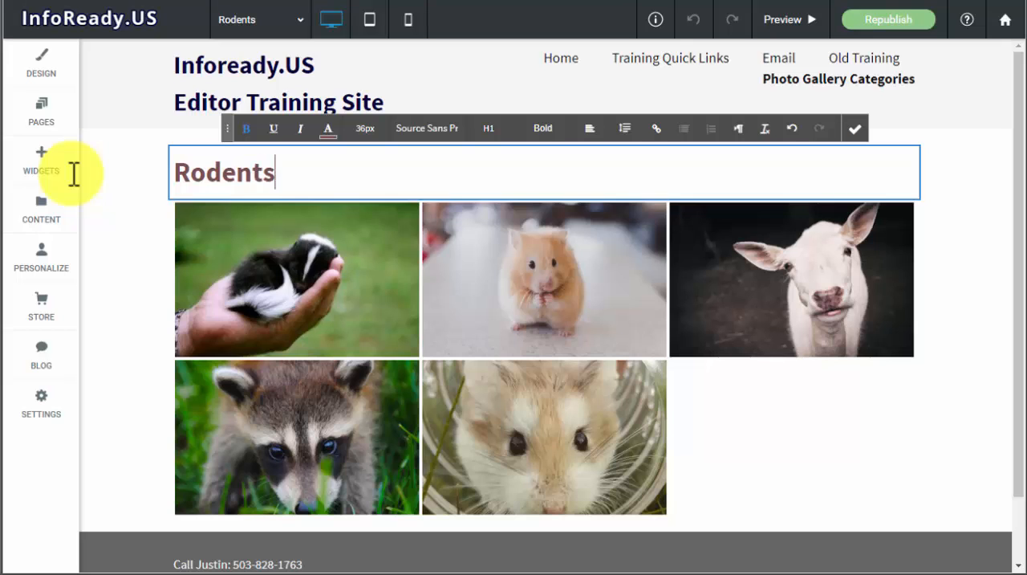
pyautogui.click(858, 128)
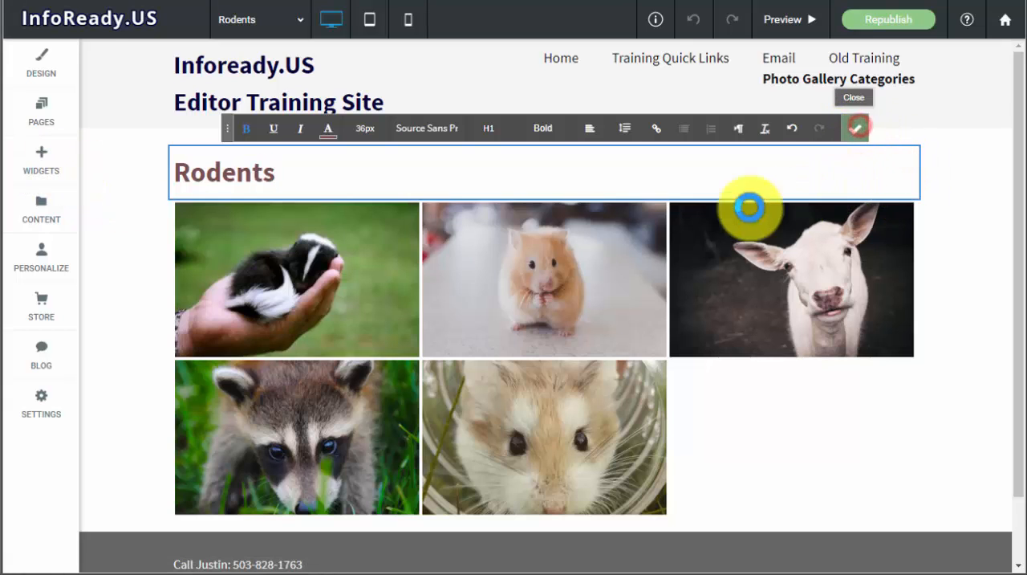
# - Keep only the two hamster photos in the Rodents page's gallery and add four other rodent photos
pyautogui.click(372, 279)
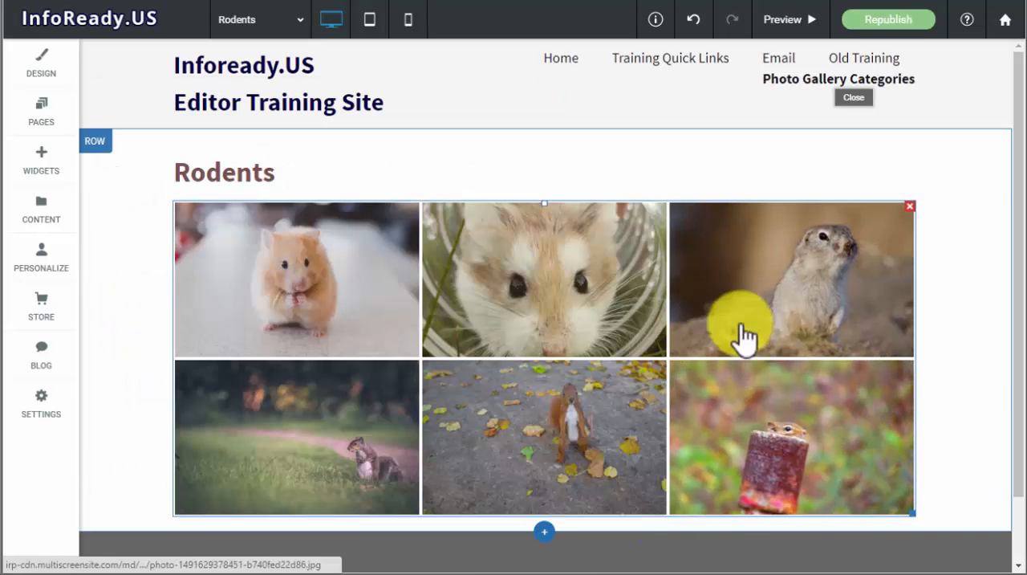
pyautogui.scroll(-2, 697, 266)
pyautogui.scroll(2, 701, 269)
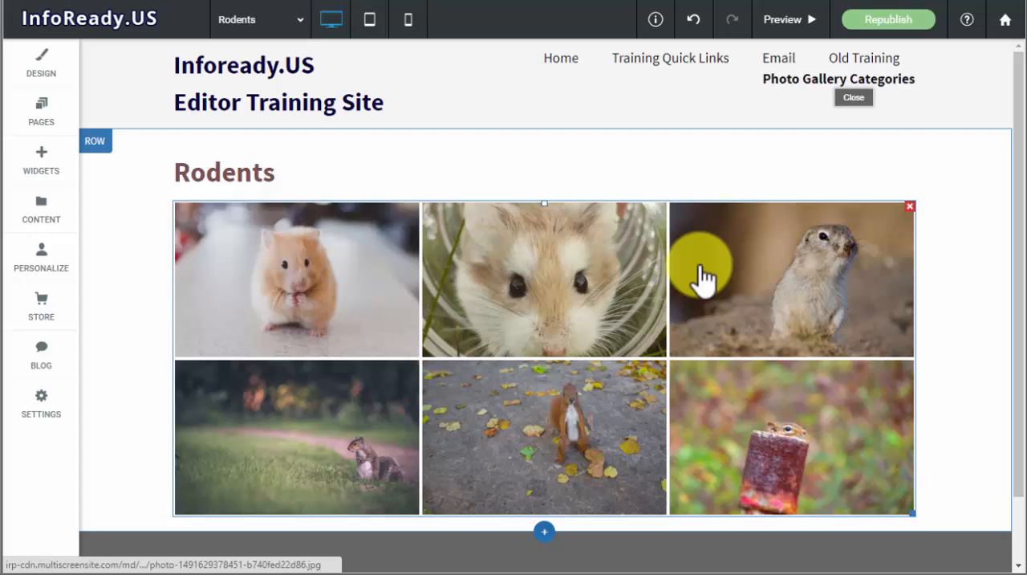
# - Replace the raccoon image in the Photo Gallery Categories gallery with the free ground squirrel photo, searching the image picker for "rodents"
pyautogui.moveTo(792, 93)
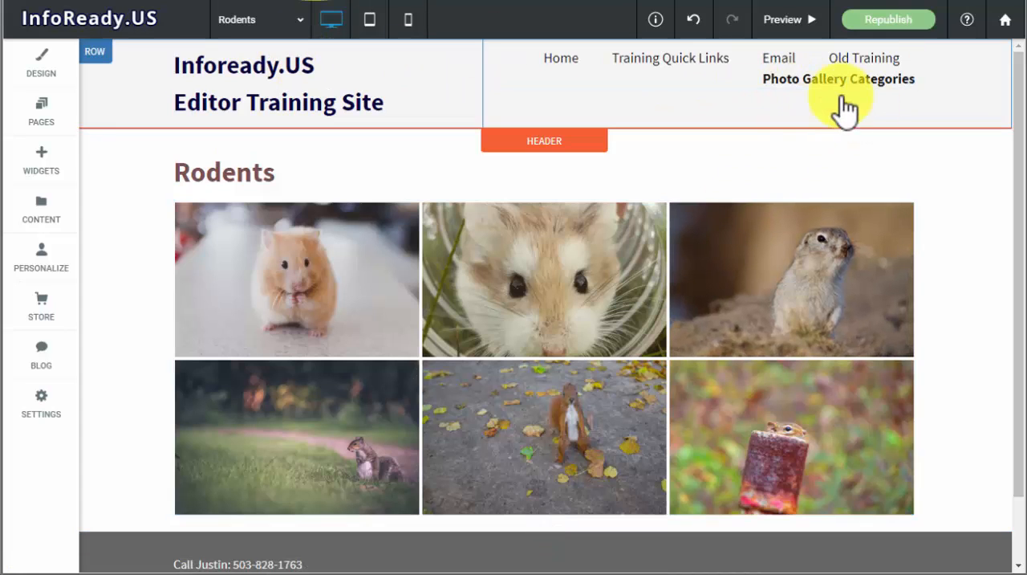
pyautogui.click(815, 74)
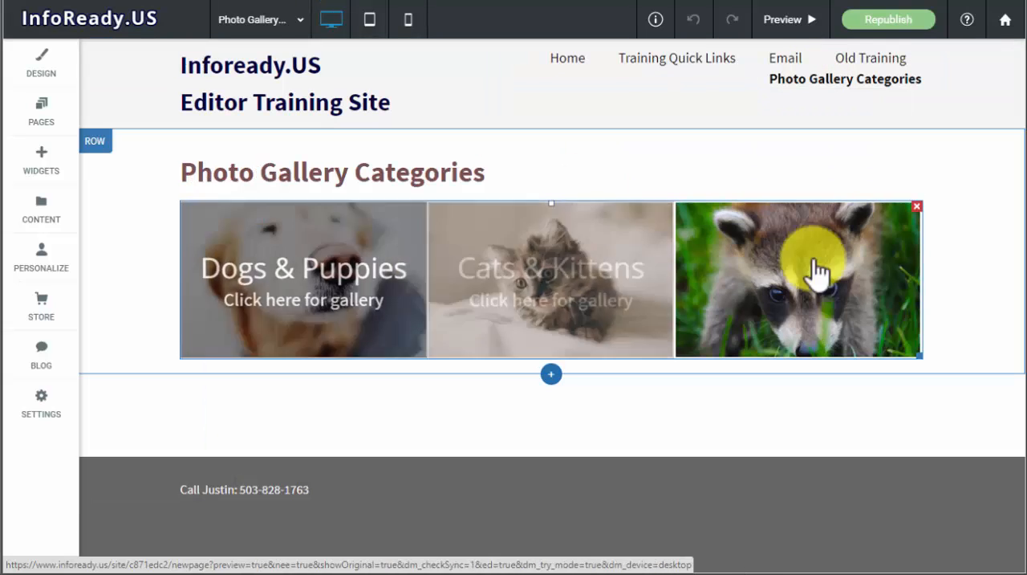
pyautogui.click(833, 271)
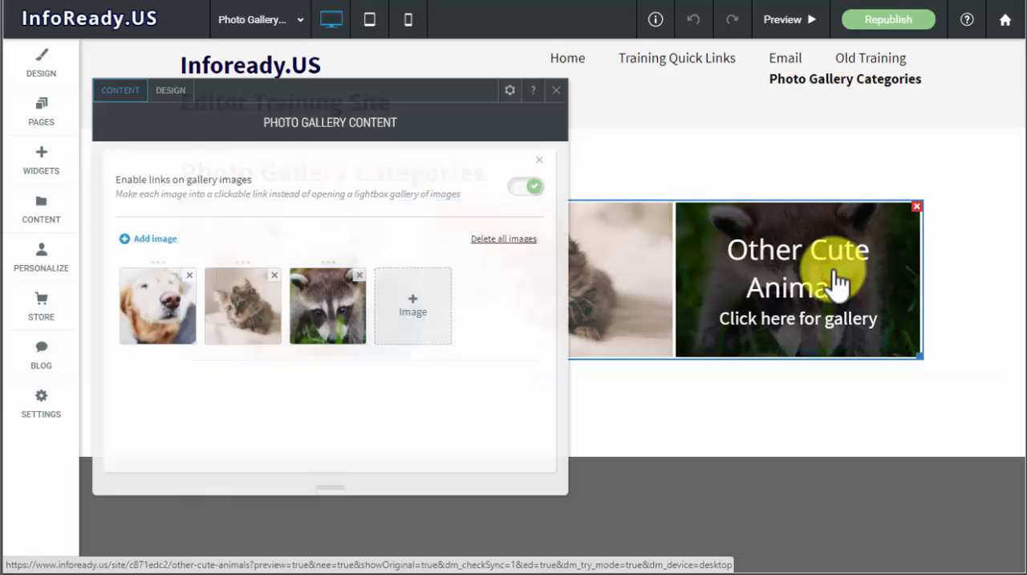
pyautogui.click(360, 285)
pyautogui.click(326, 309)
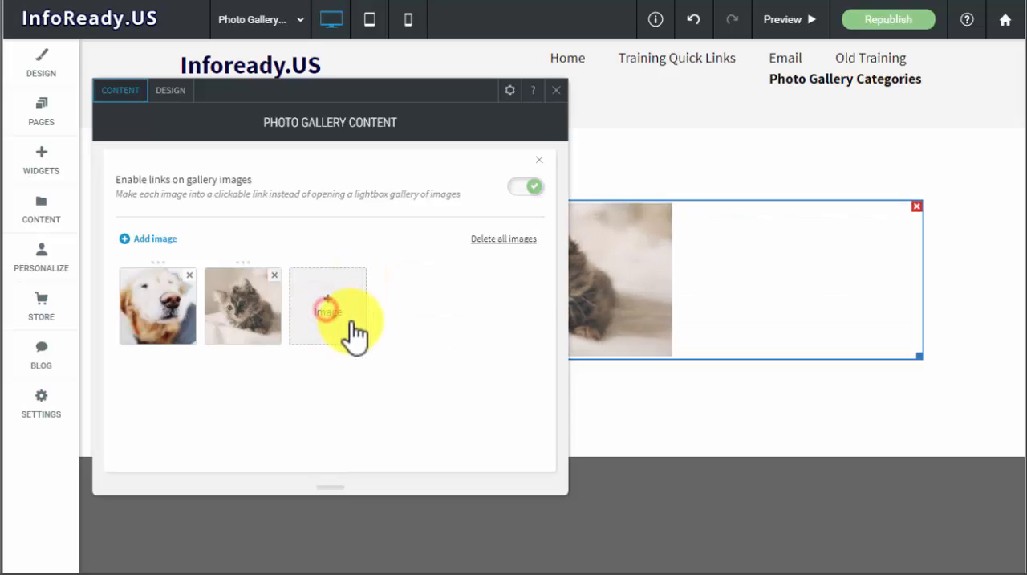
pyautogui.click(353, 333)
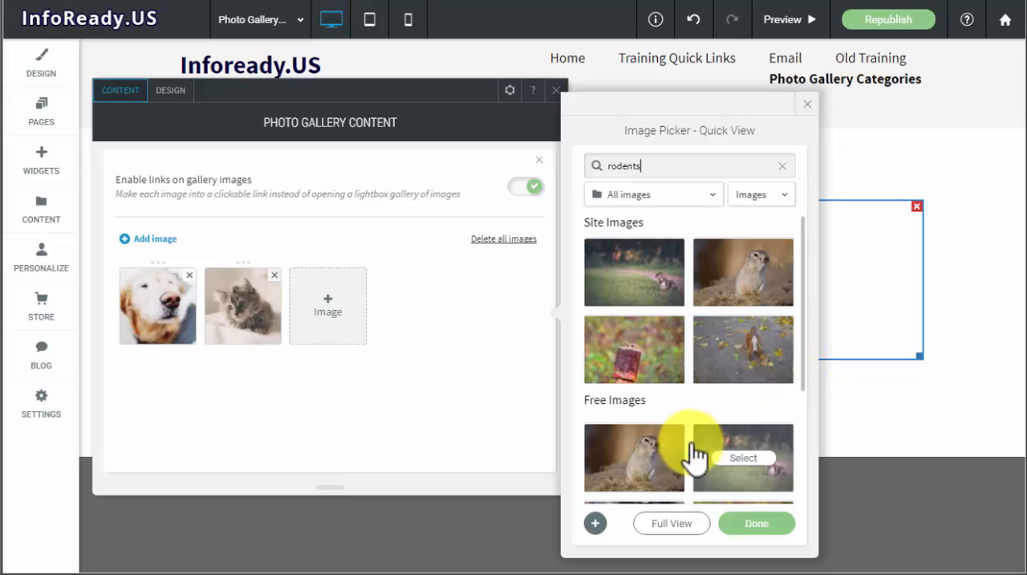
pyautogui.click(645, 463)
pyautogui.click(767, 526)
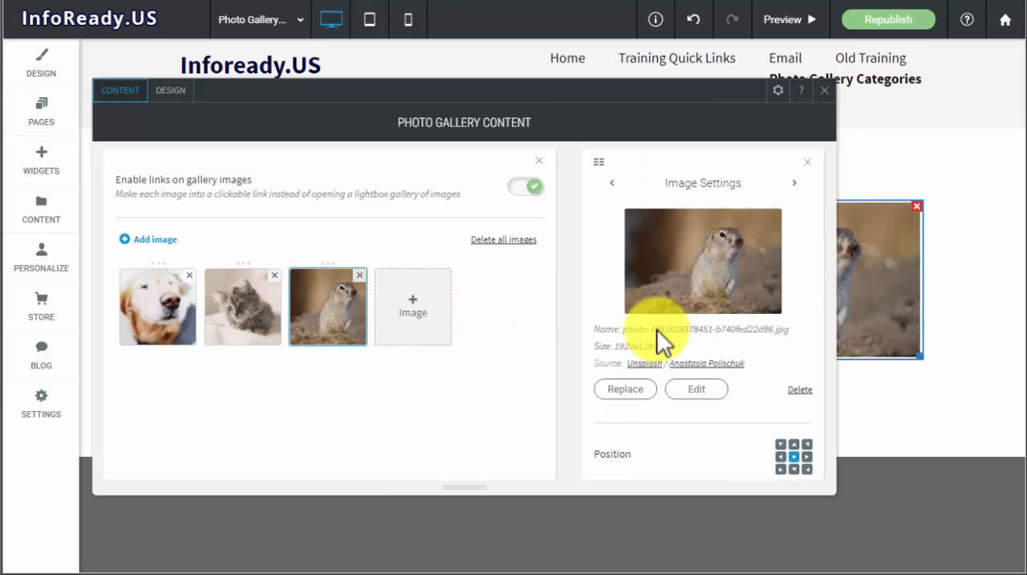
# - Give the ground squirrel image the description "Click here for gallery", copied from the kitten image, and the title "Rodents"
pyautogui.scroll(-5, 716, 306)
pyautogui.scroll(3, 717, 321)
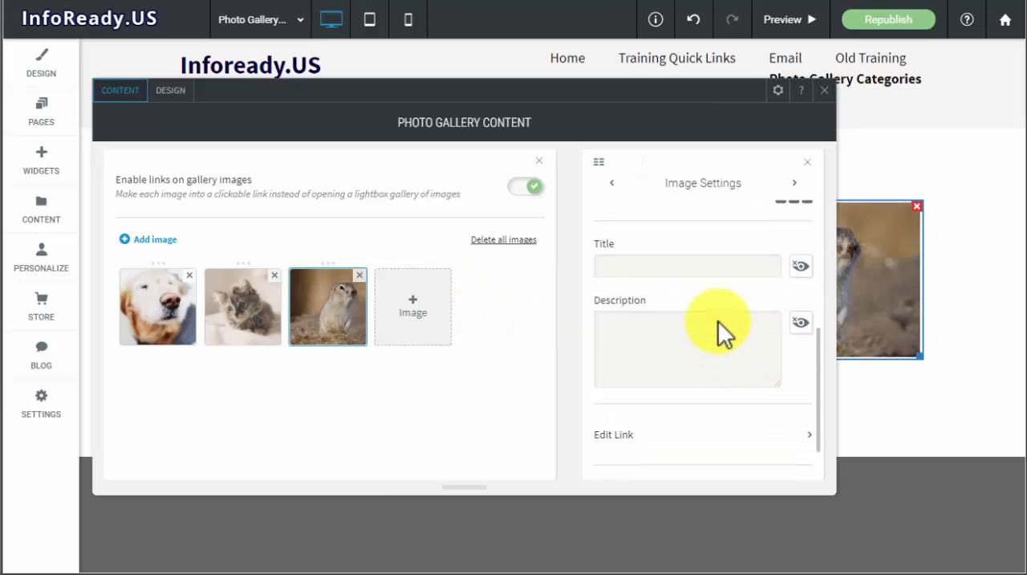
pyautogui.click(257, 319)
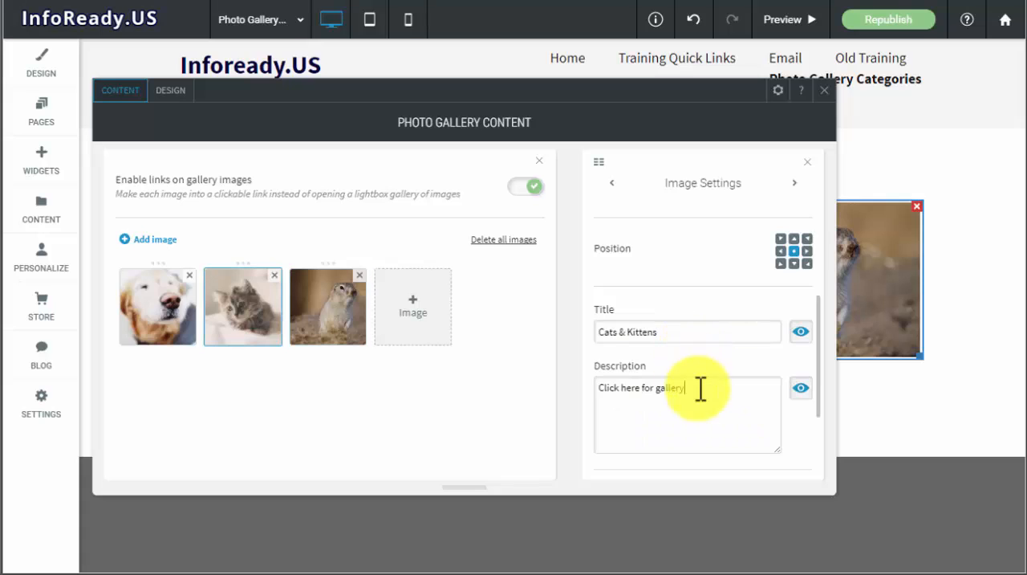
pyautogui.moveTo(692, 387); pyautogui.dragTo(585, 406)
pyautogui.hotkey('ctrl', 'c')
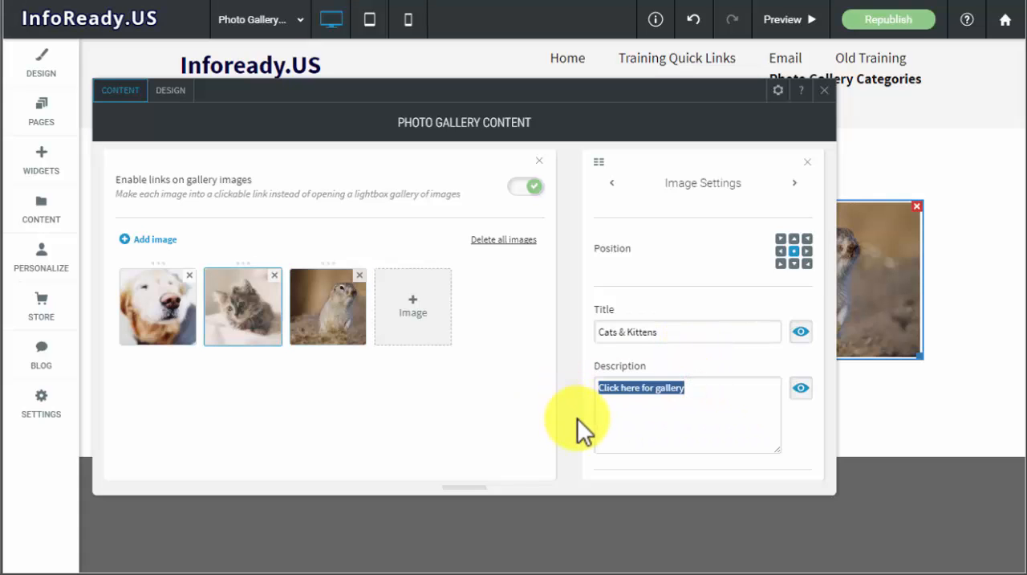
pyautogui.click(331, 298)
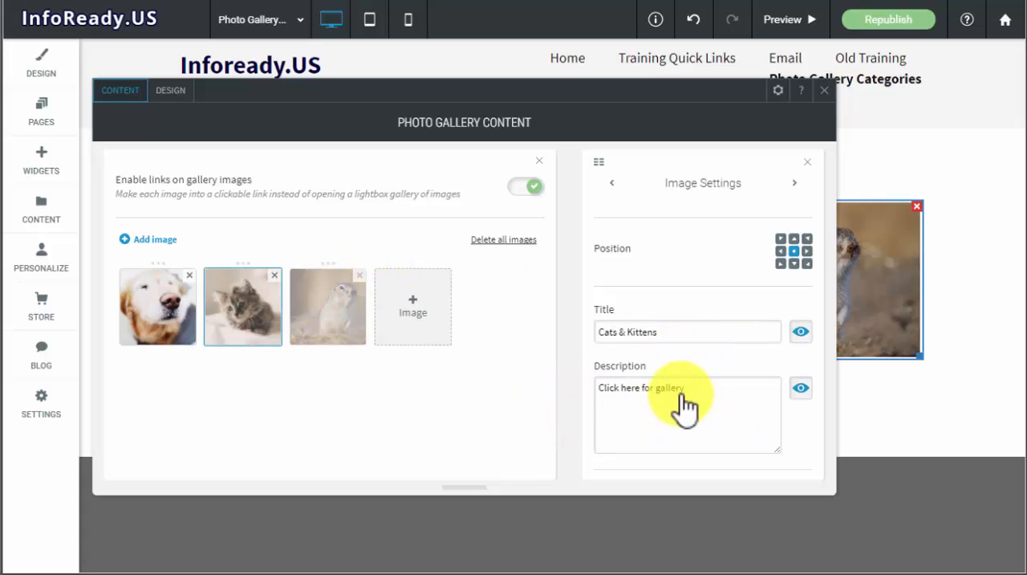
pyautogui.click(681, 397)
pyautogui.hotkey('ctrl', 'v')
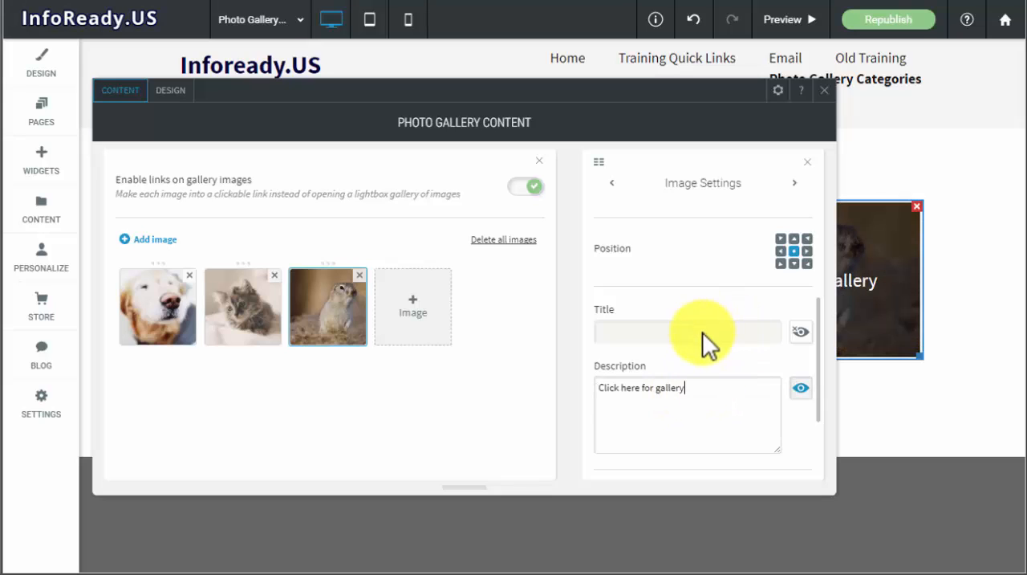
pyautogui.click(692, 344)
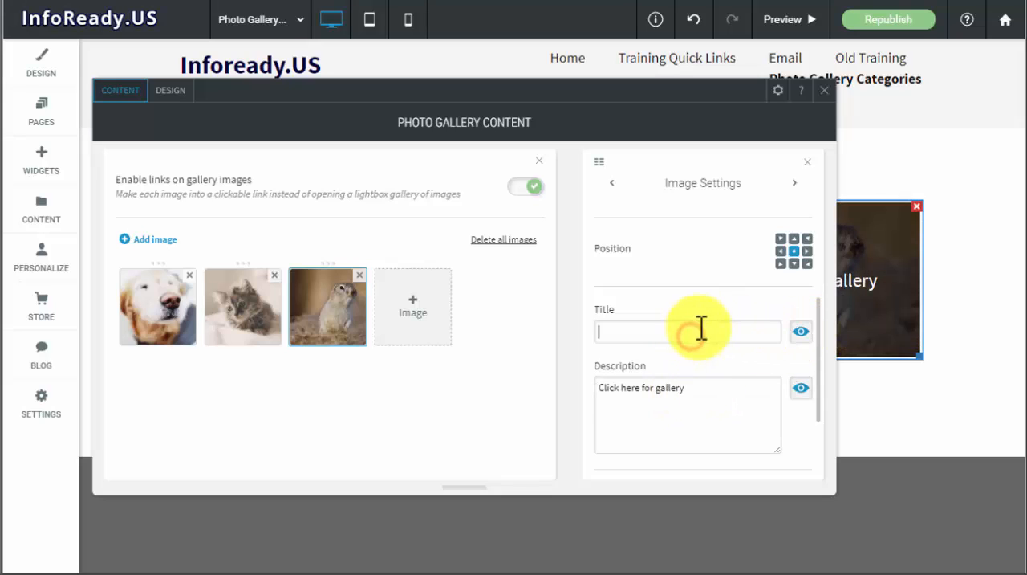
pyautogui.write('Rodents')
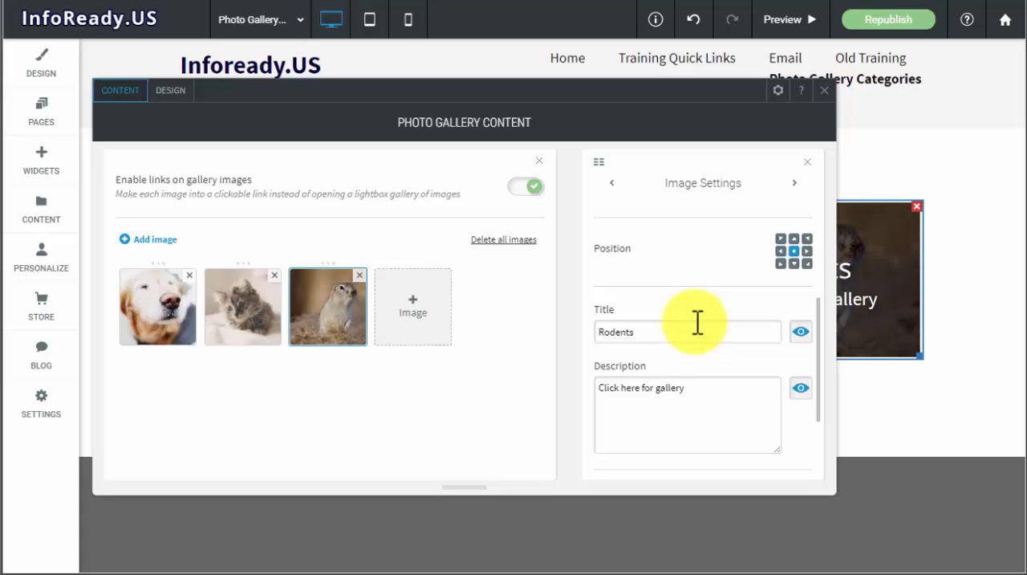
# - Link the ground squirrel image in the gallery to the existing Rodents page and close the gallery settings
pyautogui.scroll(-2, 698, 322)
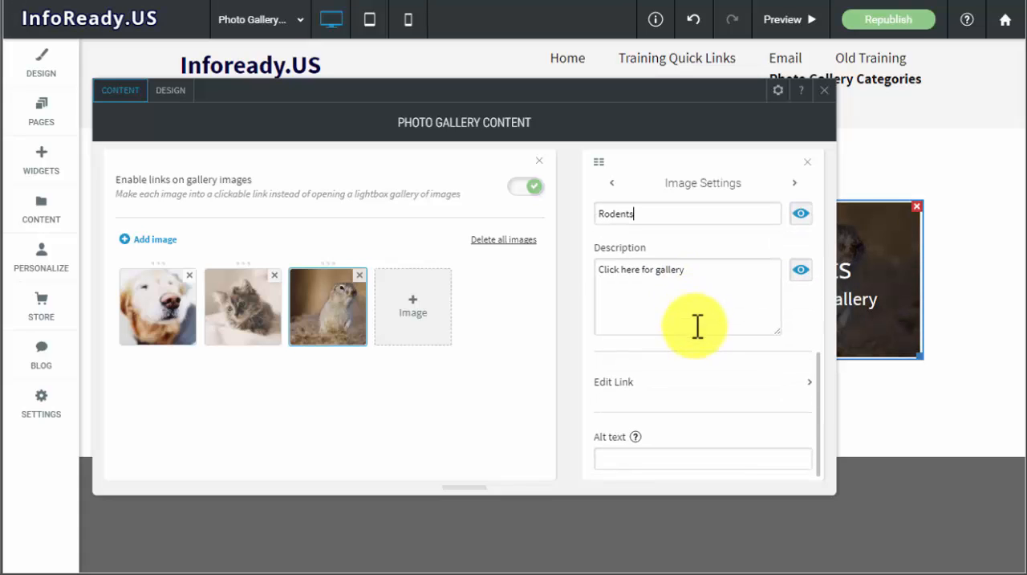
pyautogui.click(678, 393)
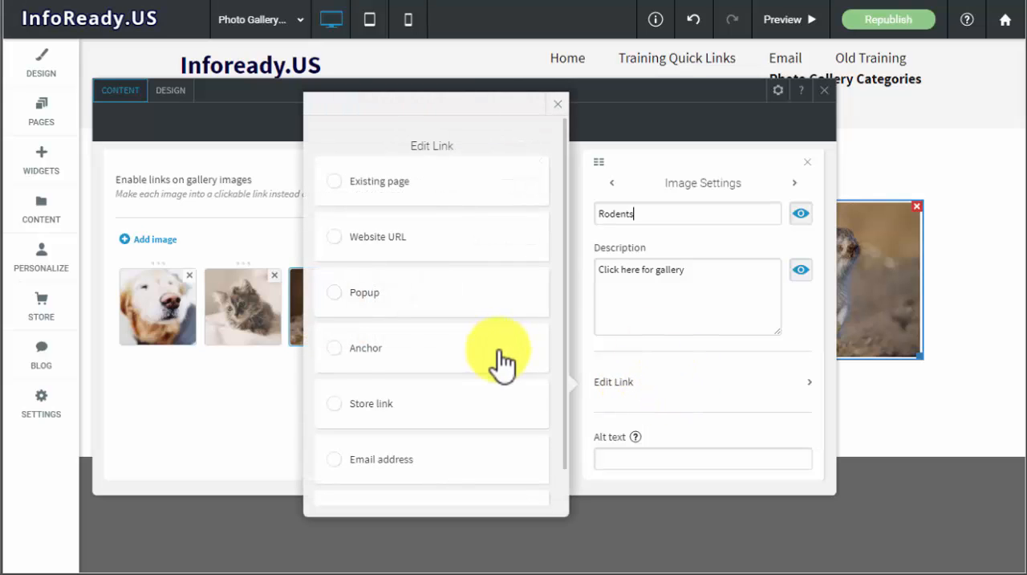
pyautogui.scroll(-1, 498, 353)
pyautogui.click(365, 156)
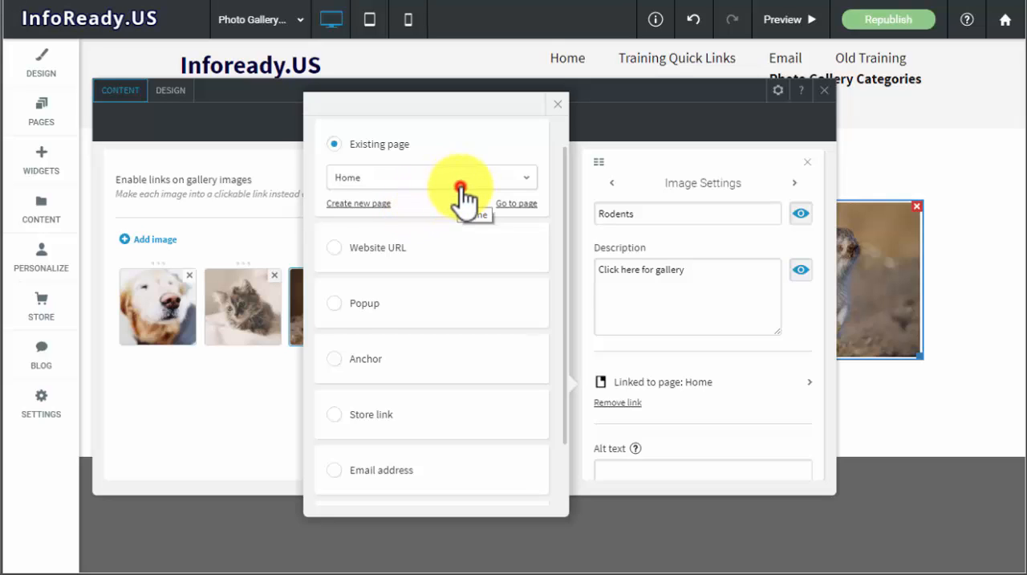
pyautogui.click(462, 190)
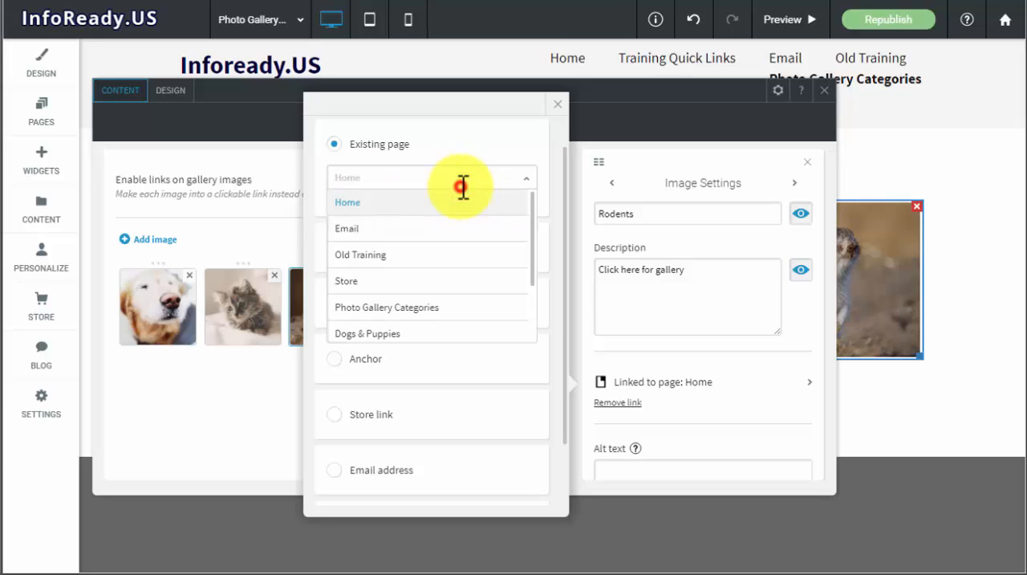
pyautogui.scroll(-5, 458, 273)
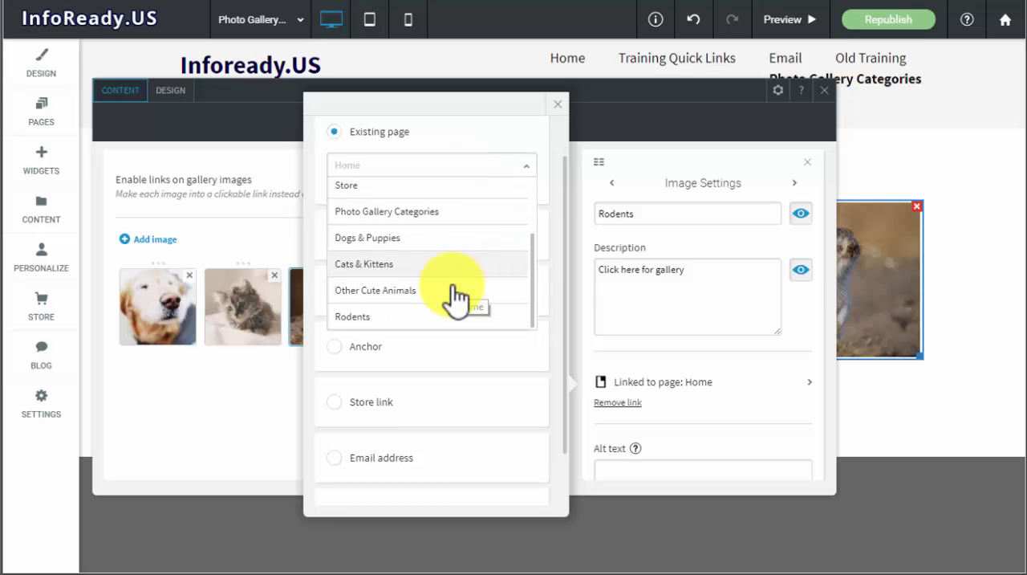
pyautogui.click(394, 256)
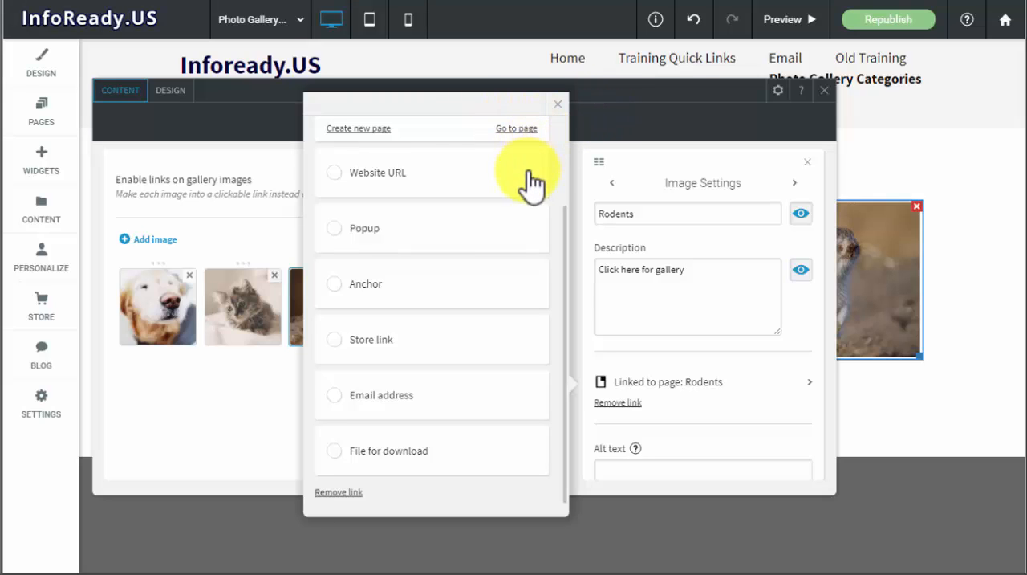
pyautogui.scroll(3, 529, 183)
pyautogui.click(557, 105)
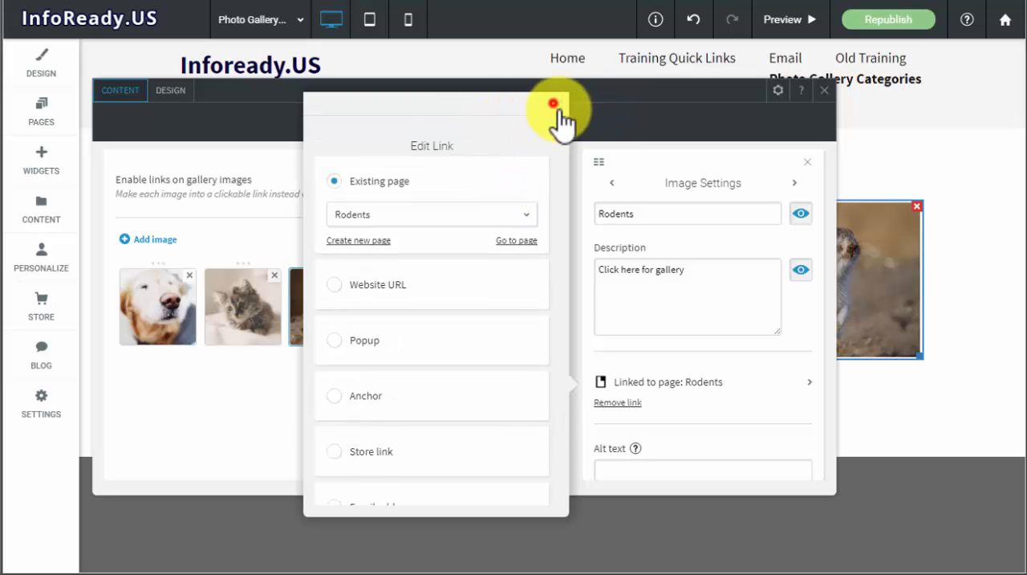
pyautogui.click(822, 96)
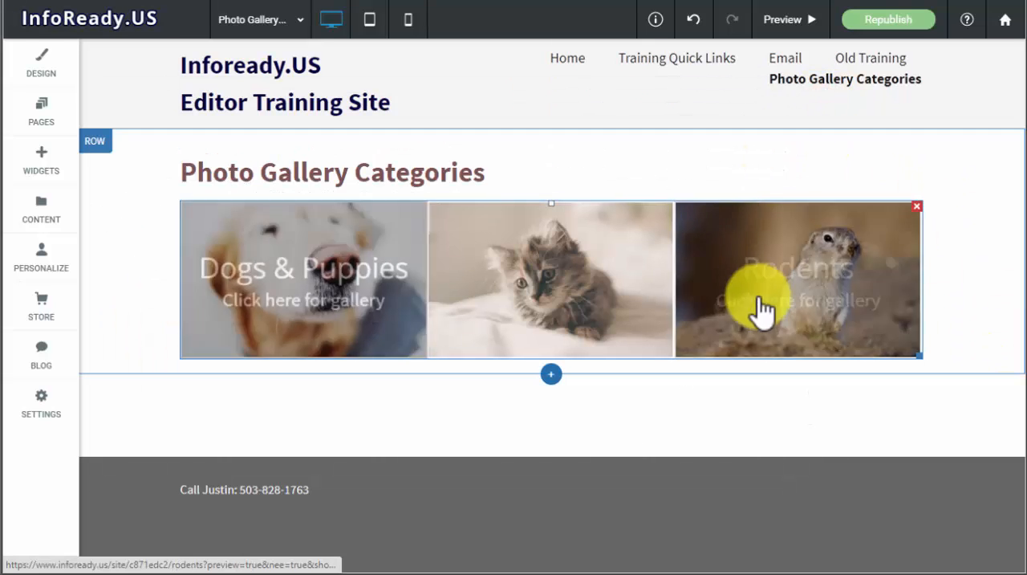
# - Hide the Other Cute Animals page in the site navigation on all devices
pyautogui.moveTo(875, 88)
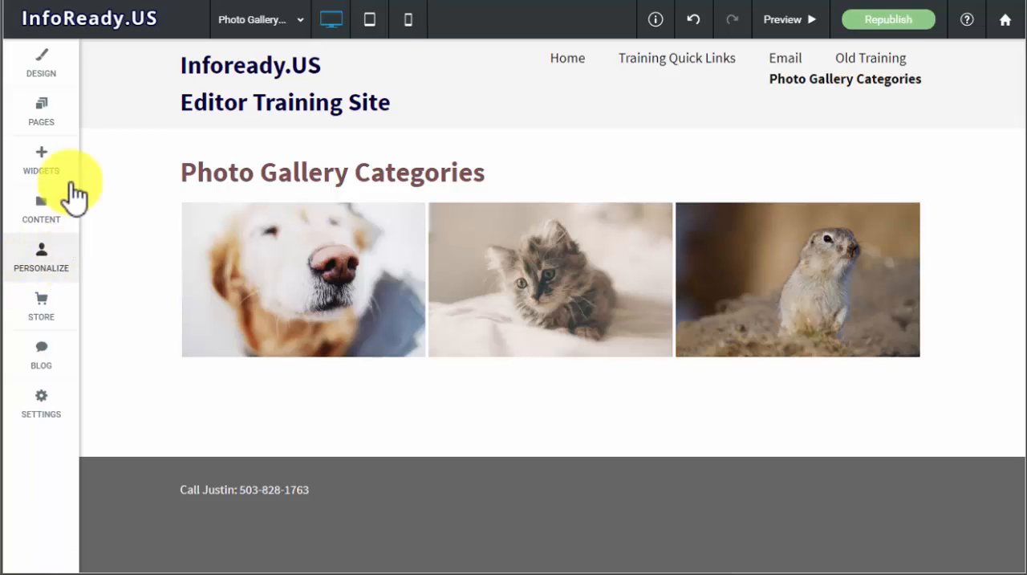
pyautogui.click(44, 128)
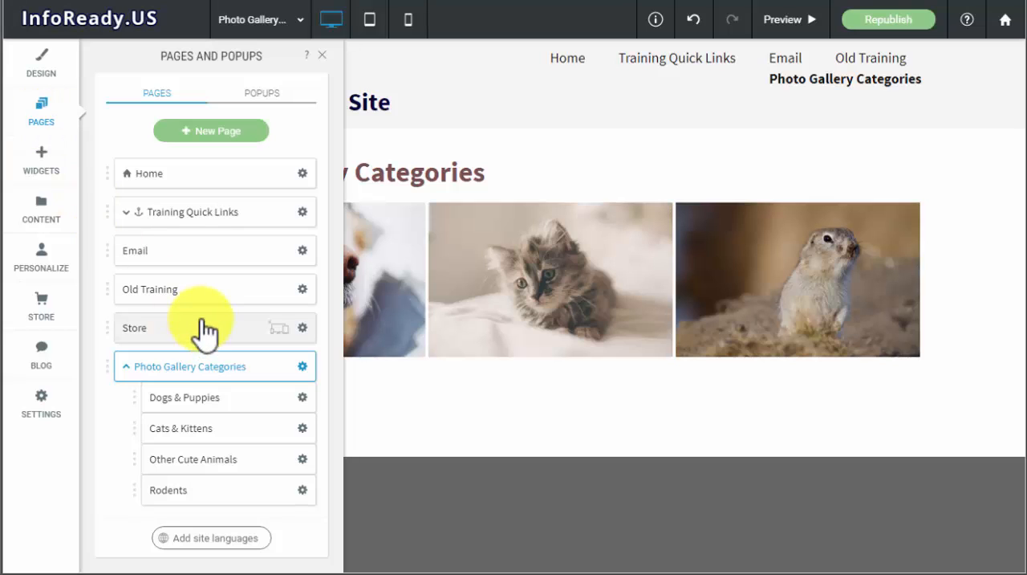
pyautogui.click(303, 459)
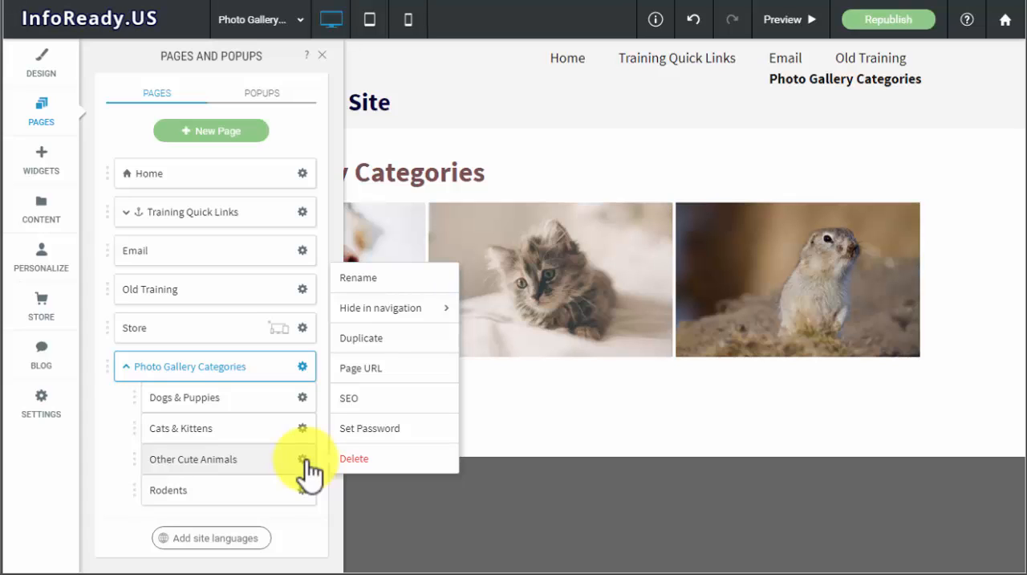
pyautogui.moveTo(423, 317)
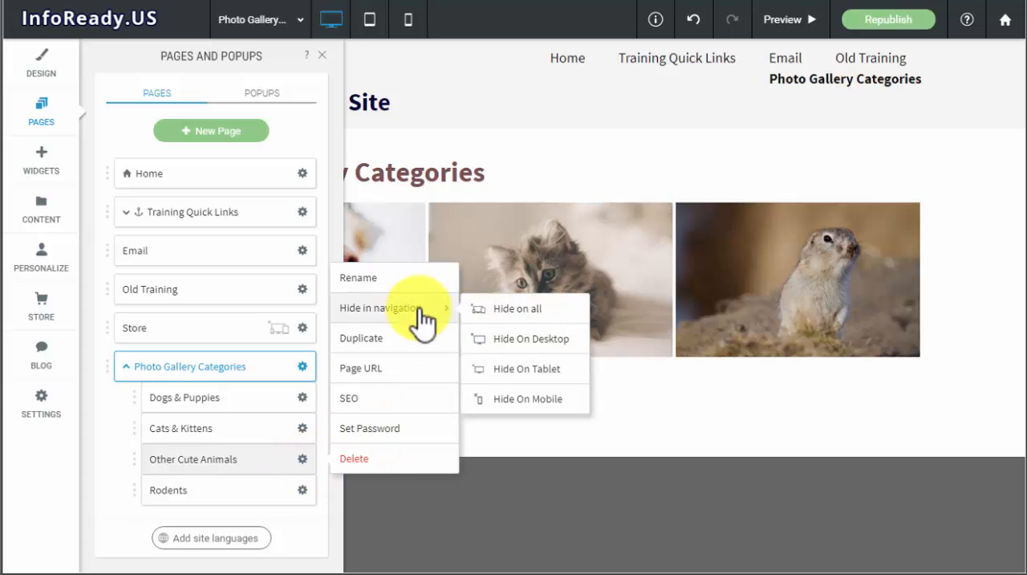
pyautogui.click(543, 311)
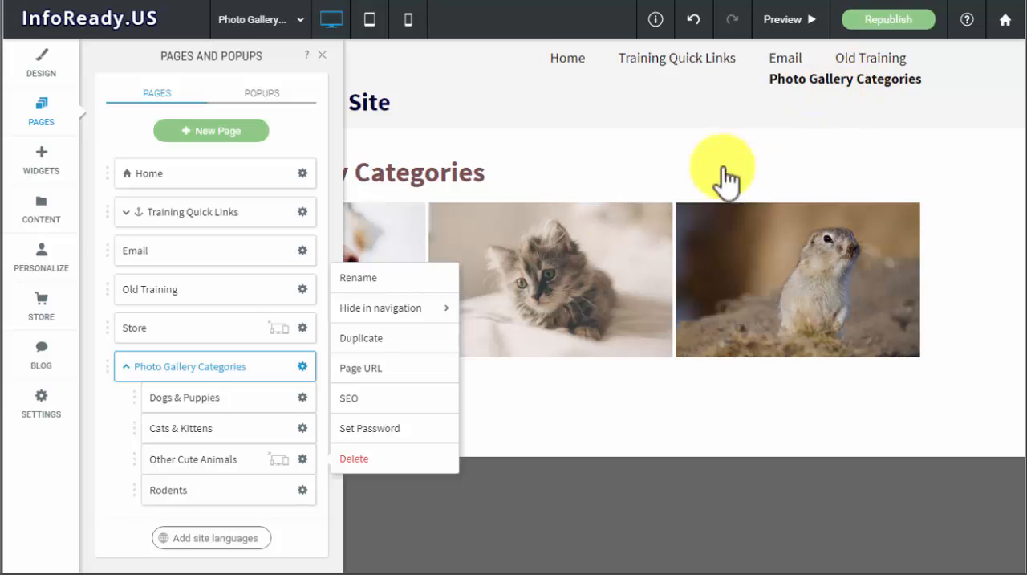
pyautogui.click(322, 57)
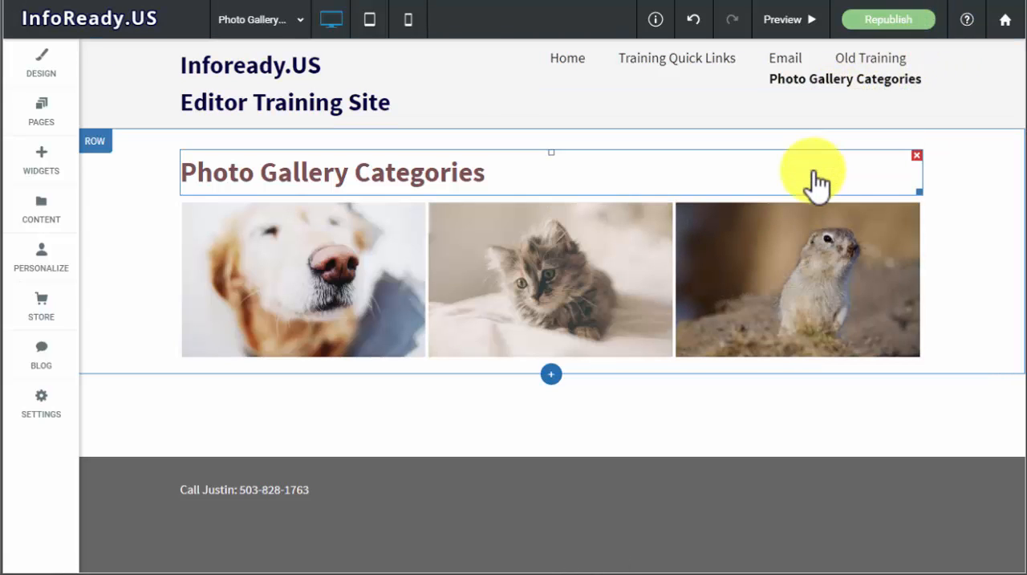
# - Enable No Index in the SEO settings of the Other Cute Animals page to block search engines from crawling it
pyautogui.moveTo(818, 87)
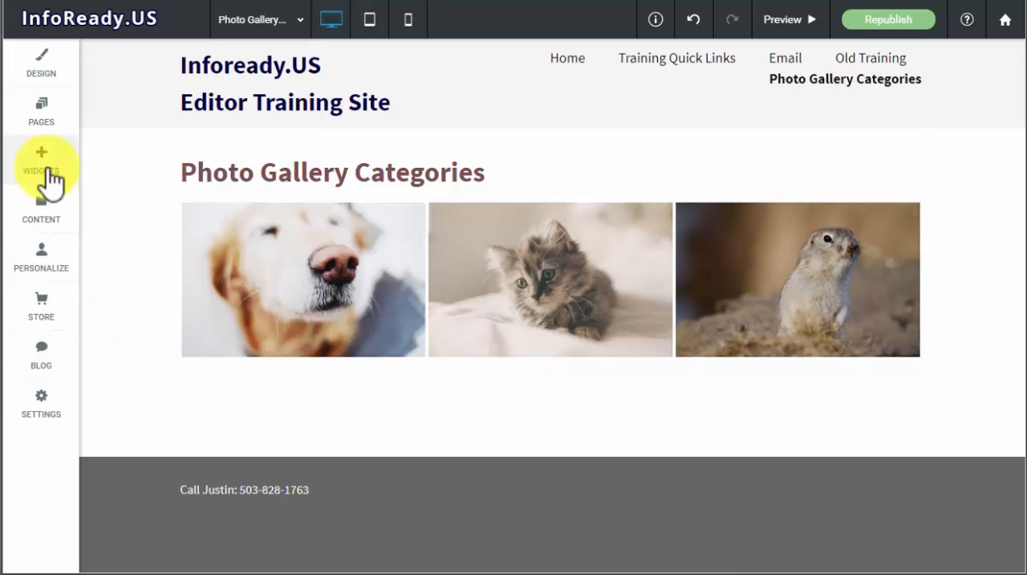
pyautogui.click(40, 407)
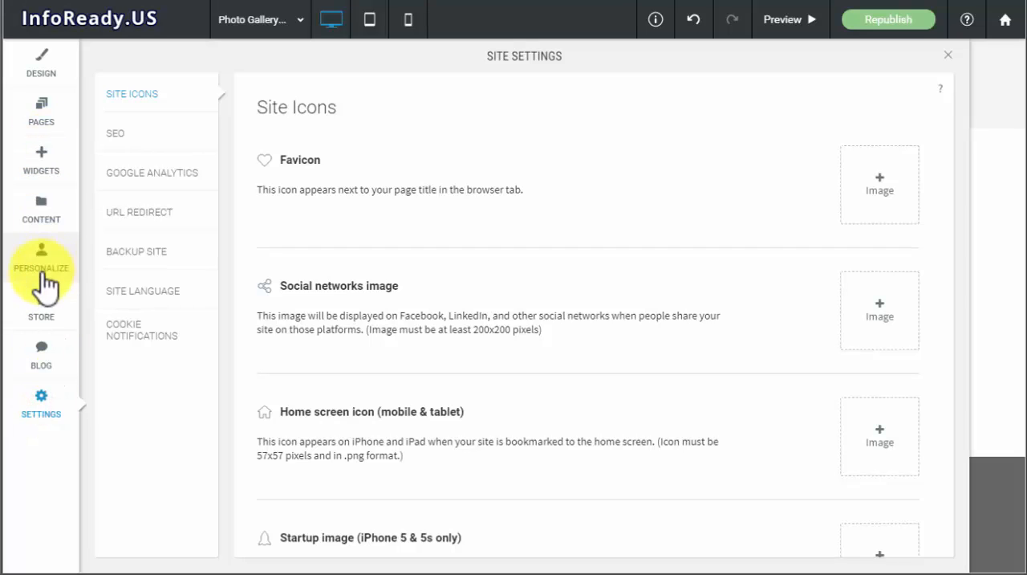
pyautogui.click(42, 116)
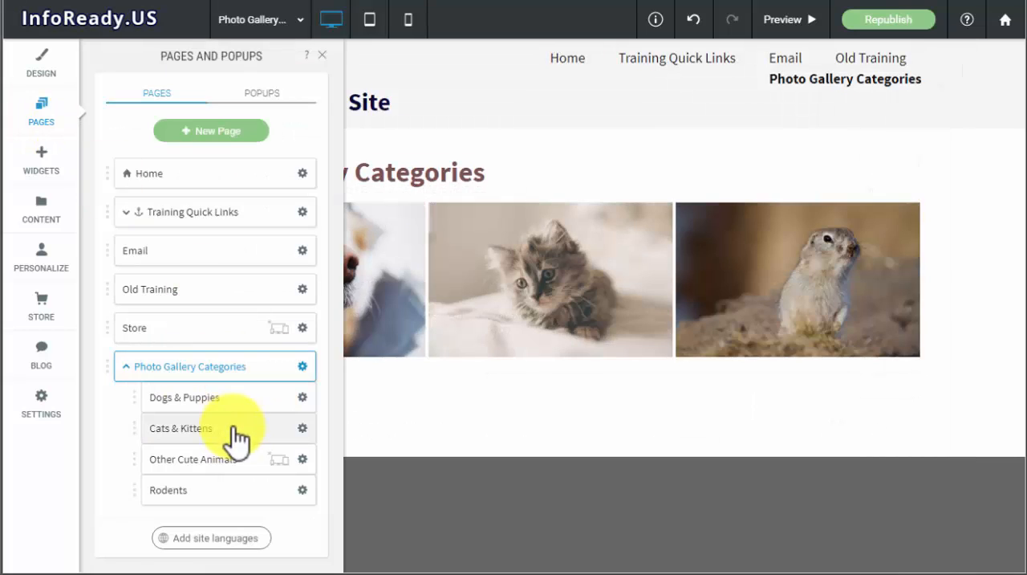
pyautogui.click(302, 459)
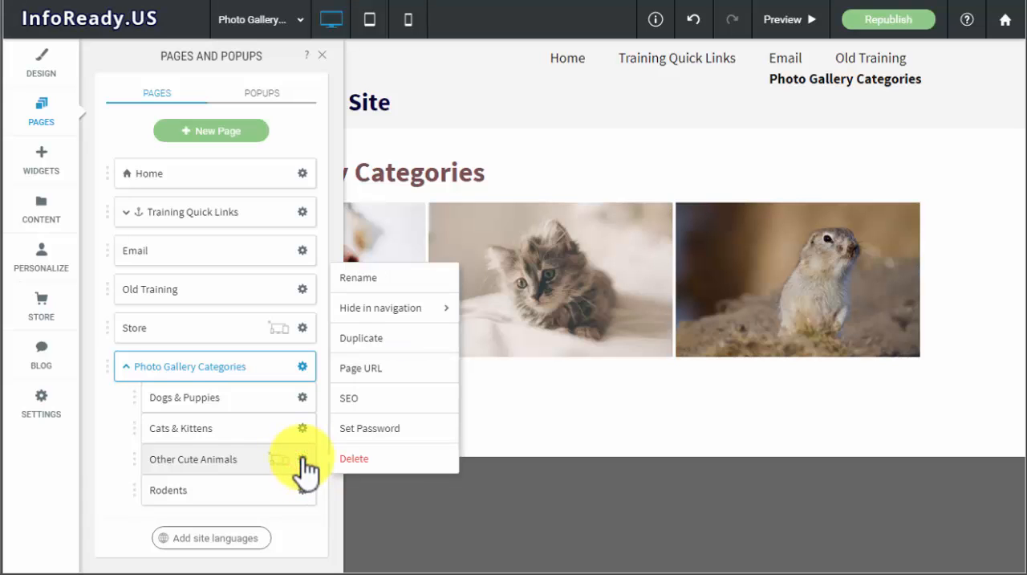
pyautogui.click(383, 405)
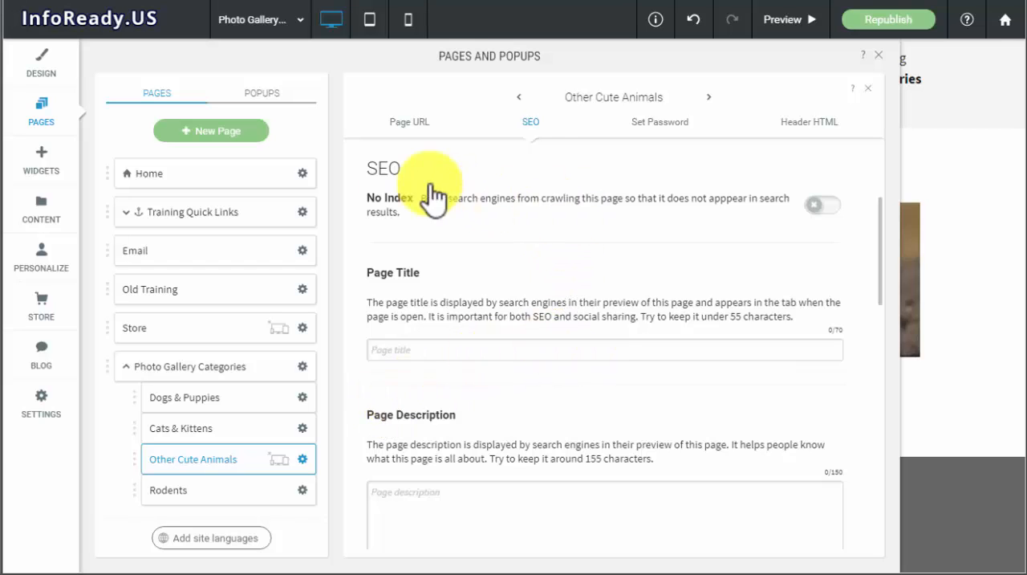
pyautogui.click(822, 217)
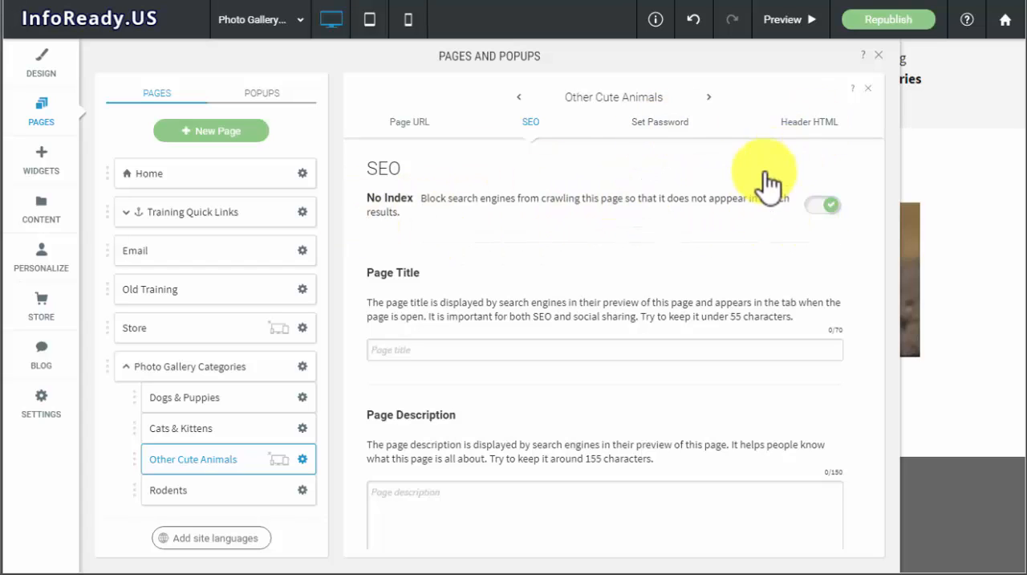
pyautogui.click(880, 56)
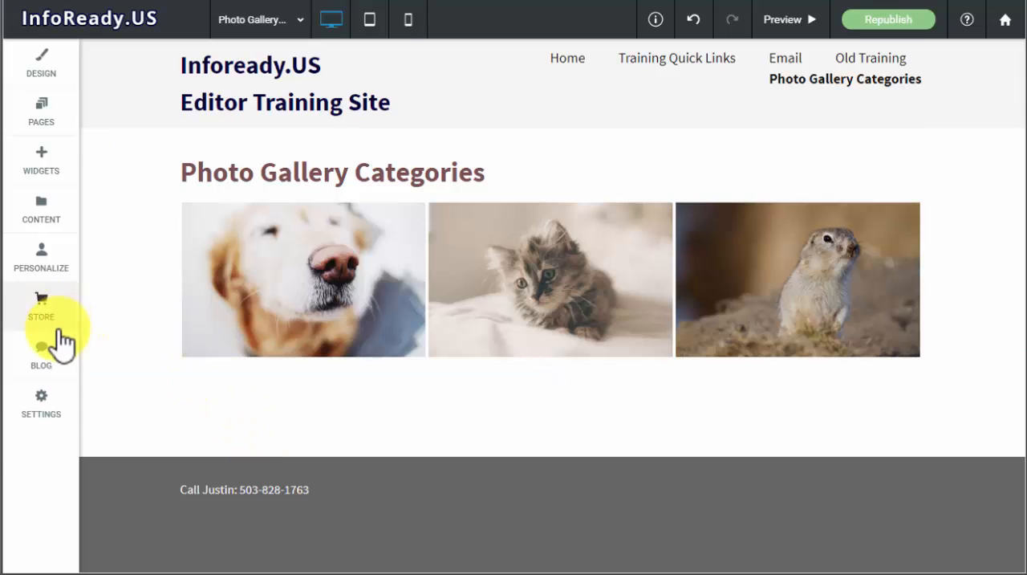
# - Delete the Other Cute Animals page from the site and close the page list
pyautogui.click(47, 108)
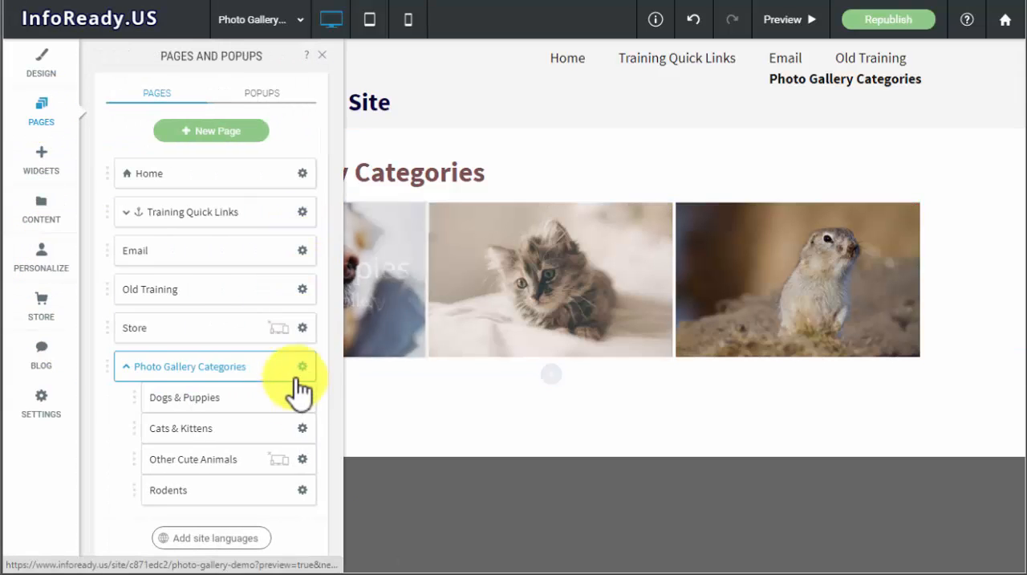
pyautogui.click(302, 460)
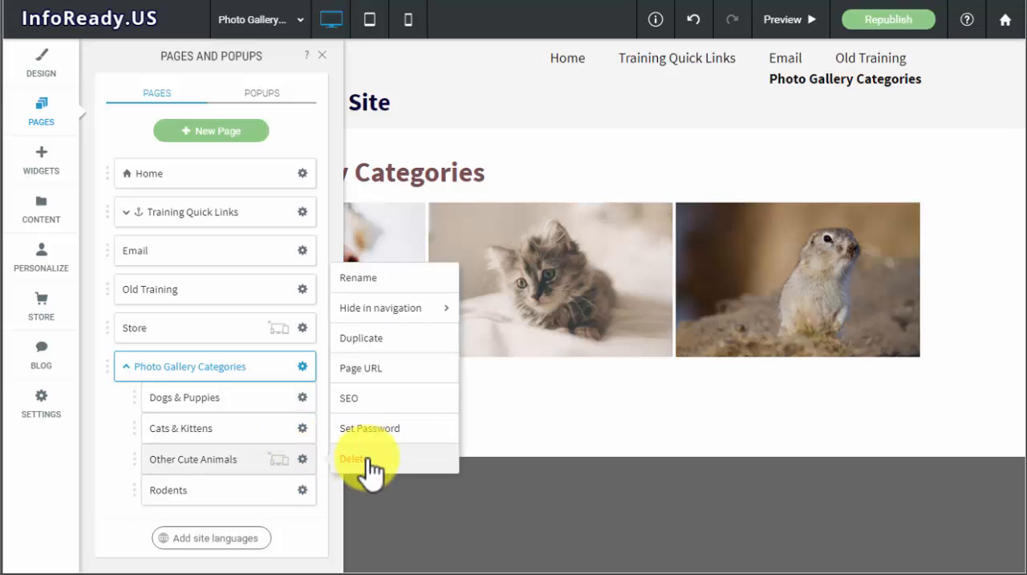
pyautogui.click(370, 460)
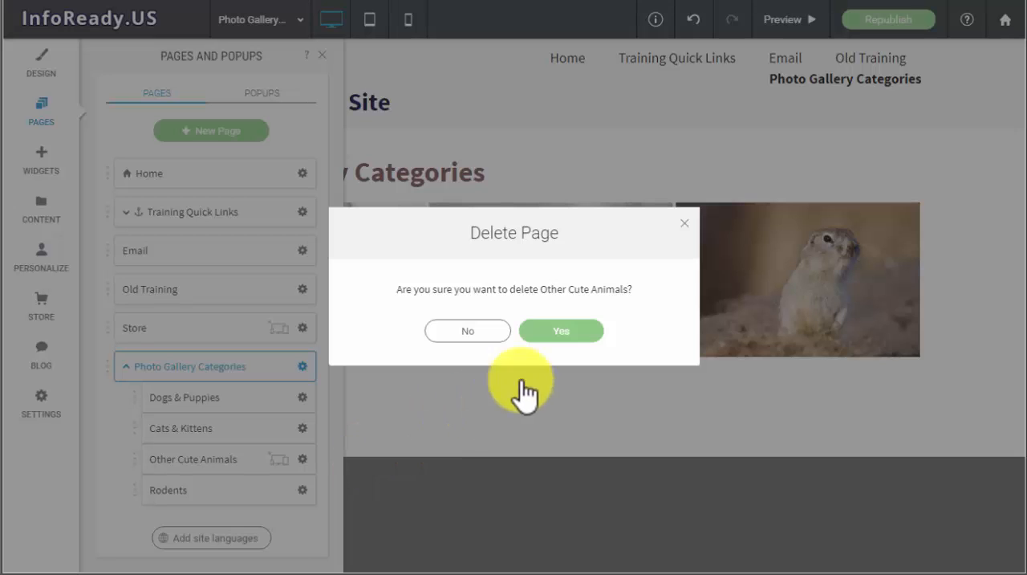
pyautogui.click(575, 324)
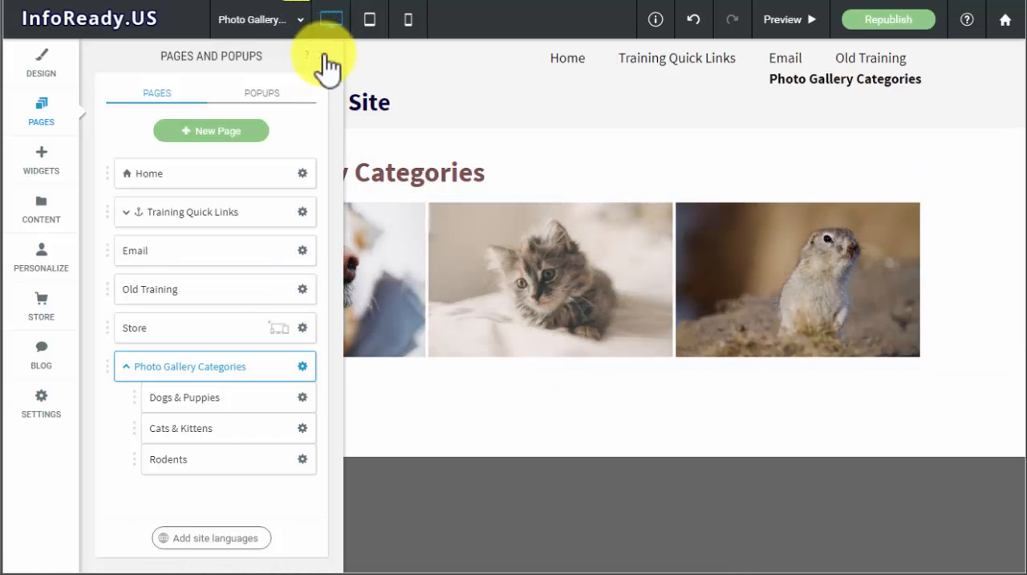
pyautogui.click(325, 56)
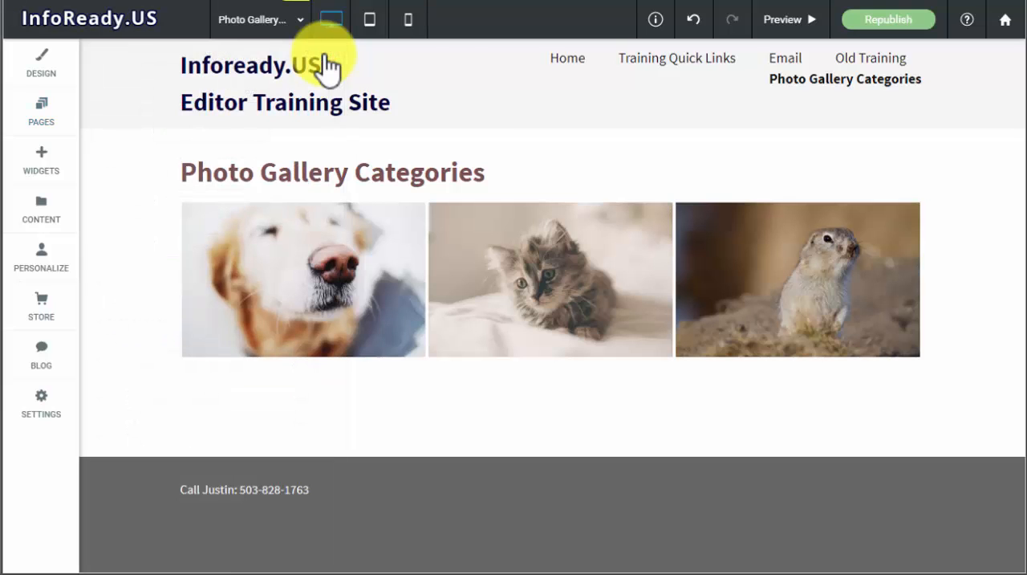